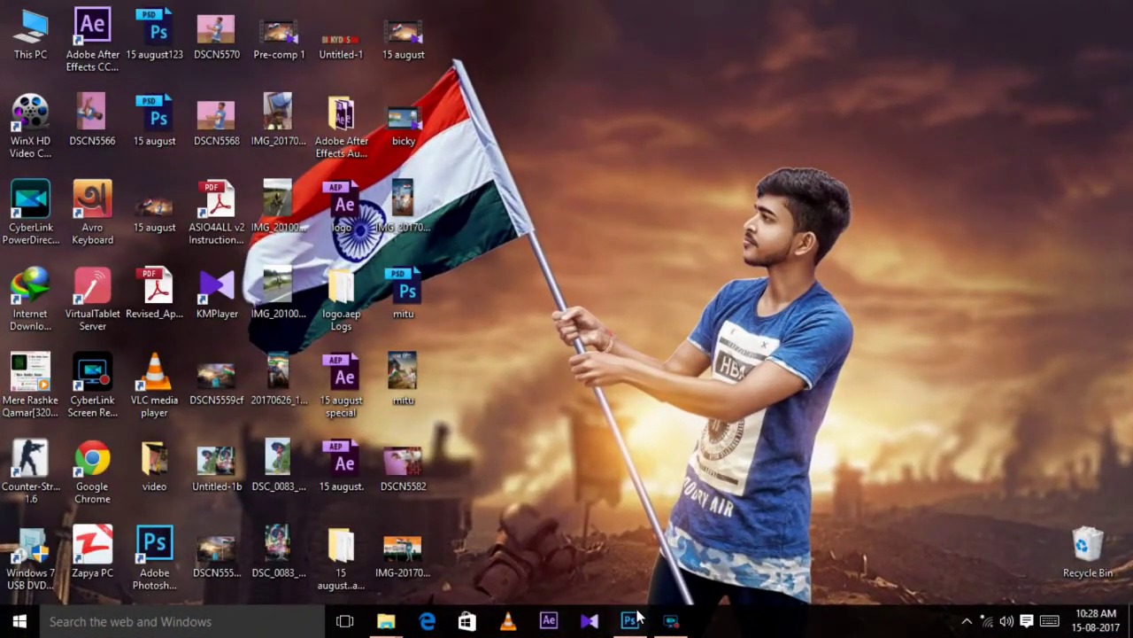
Restore the Photoshop window showing the black intro project and its timeline
click(631, 619)
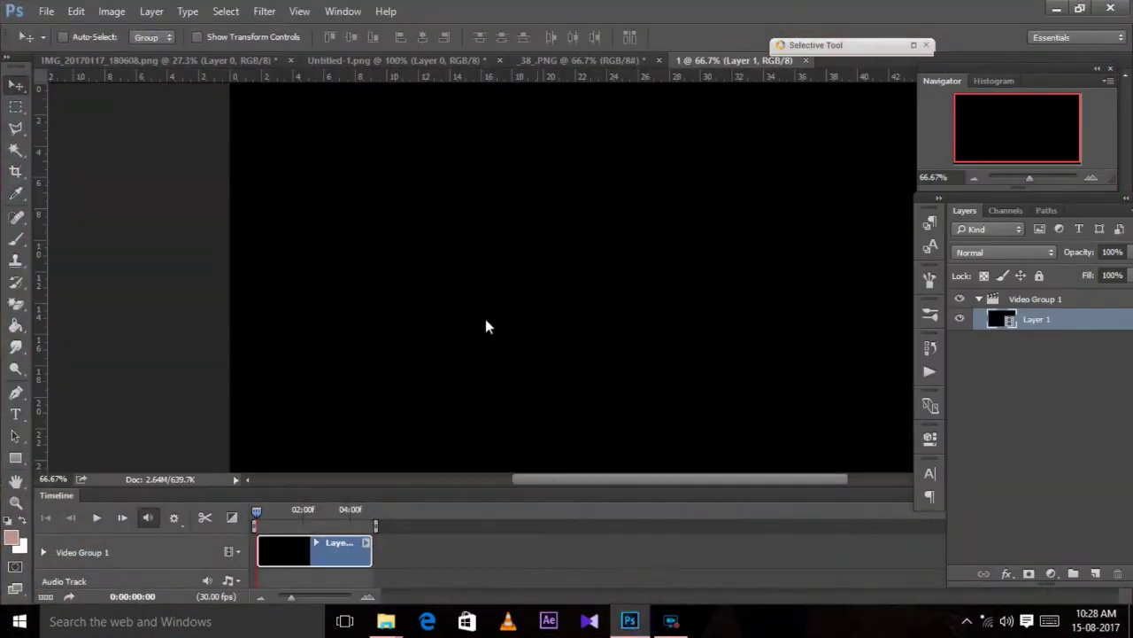
Show the Timeline panel and browse the portrait, logo, flare and intro documents
click(345, 12)
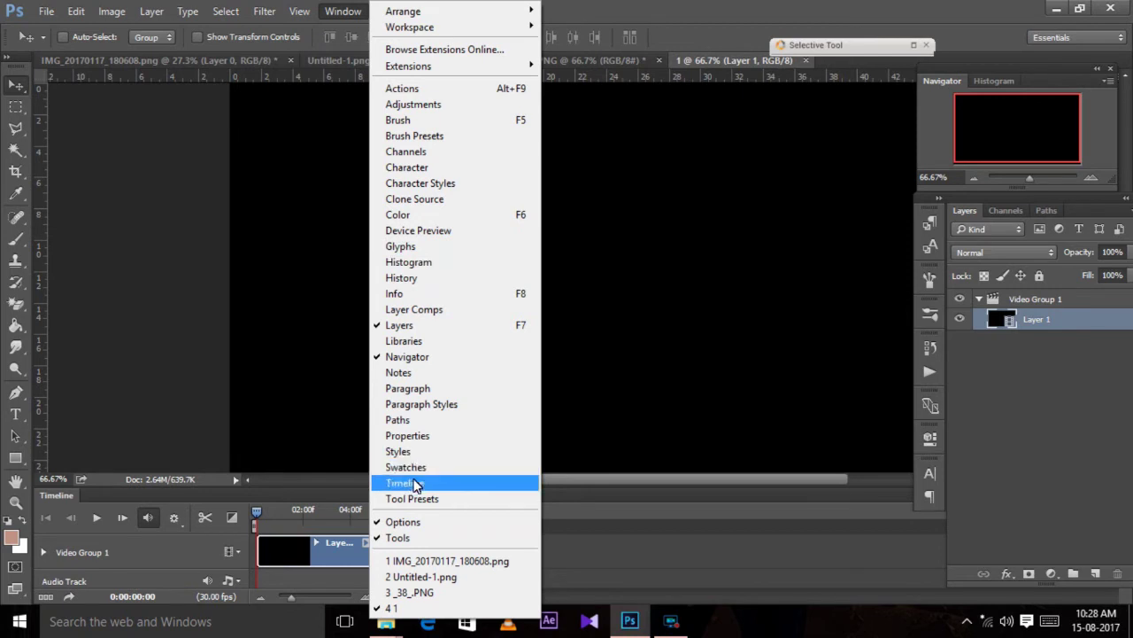
click(410, 483)
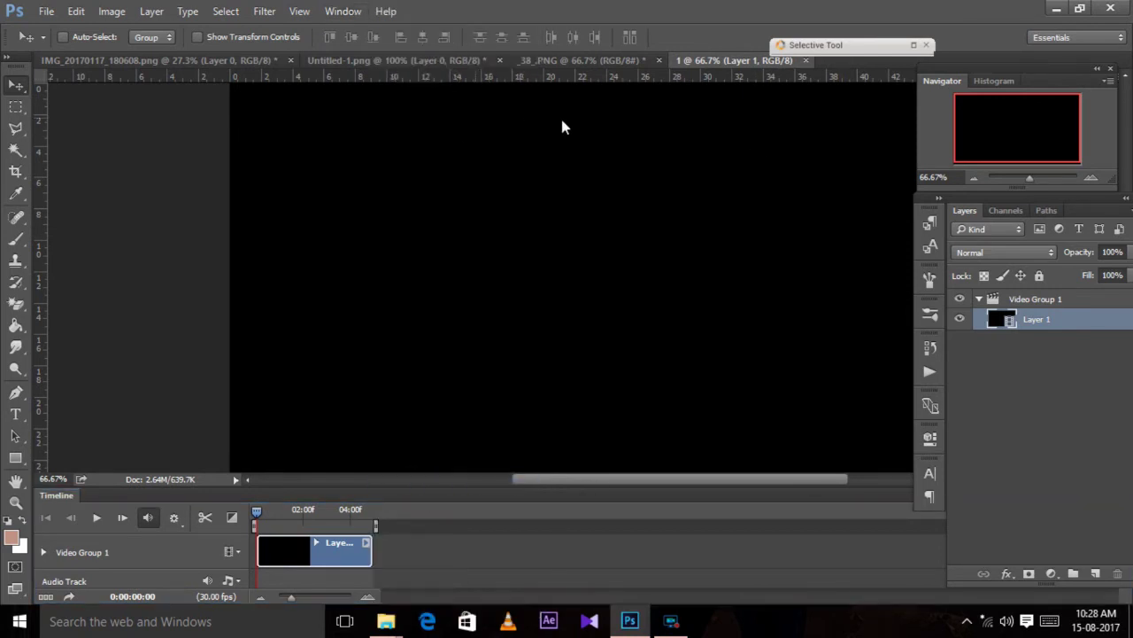
click(197, 62)
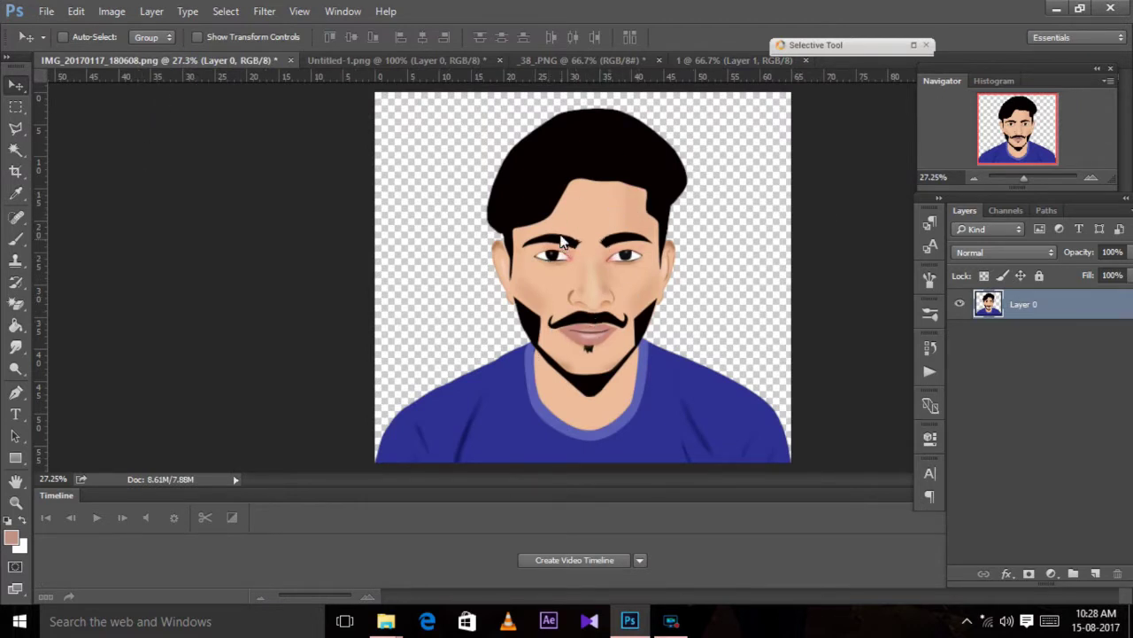
click(379, 59)
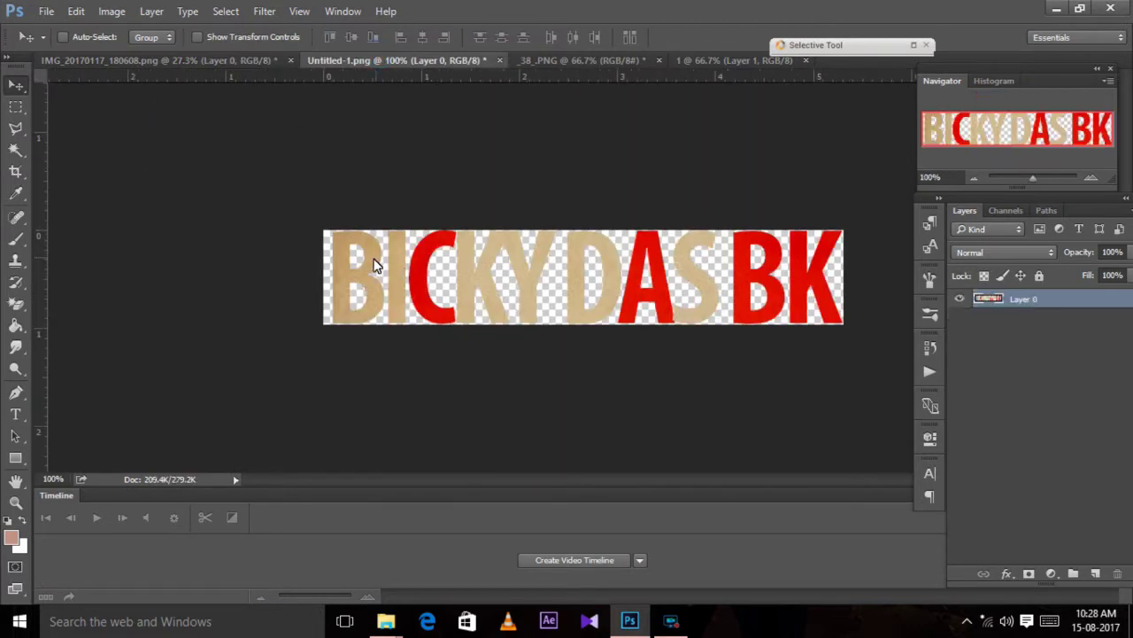
click(586, 59)
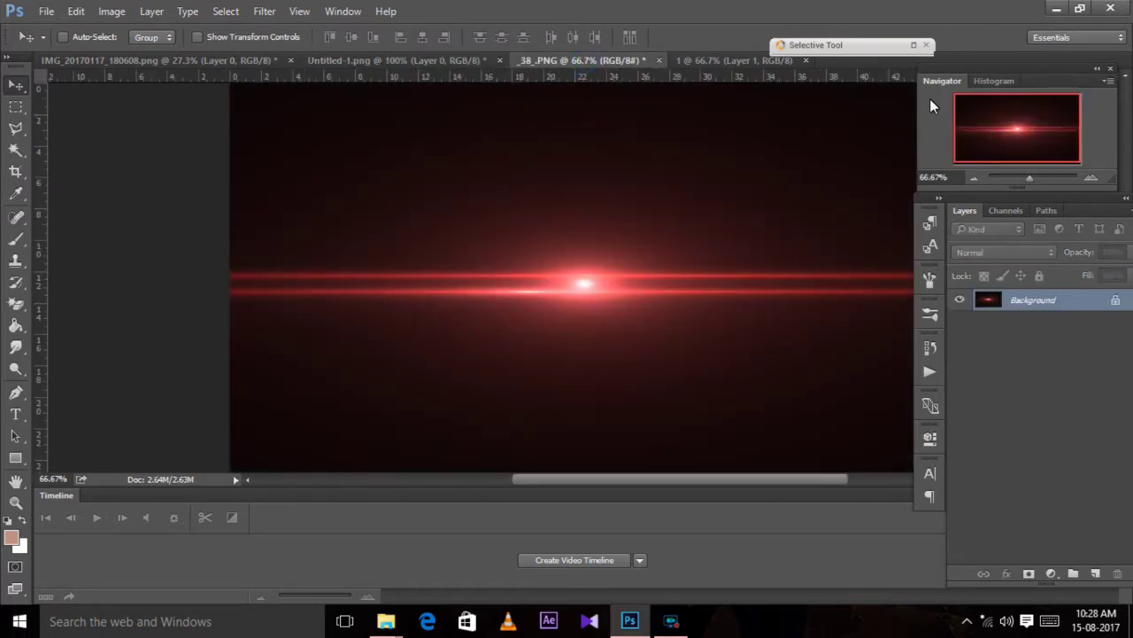
click(741, 60)
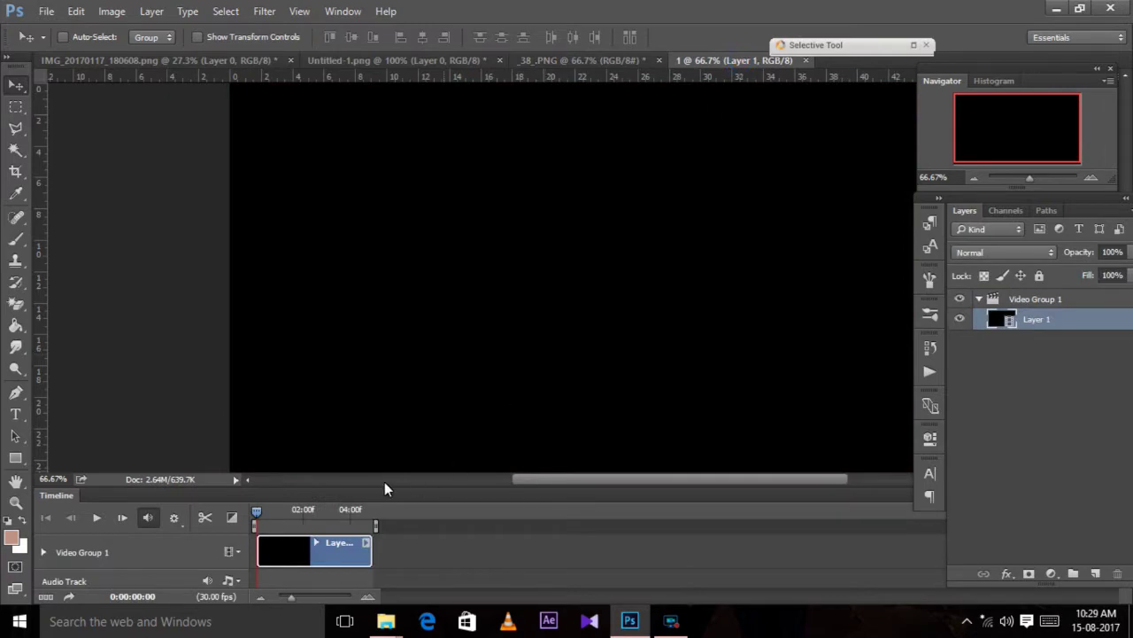
Scrub the intro animation, return to the portrait, and close the Selective Tool panel
mouse_move(255, 513)
mouse_down()
mouse_move(270, 522)
mouse_move(258, 517)
mouse_up()
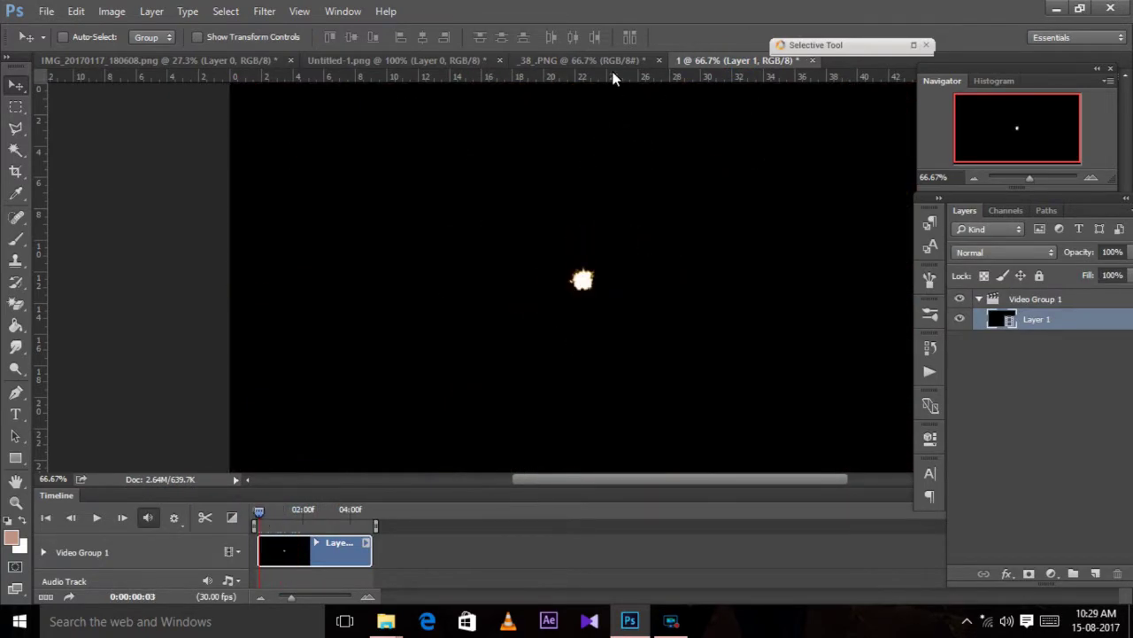
click(609, 61)
click(216, 62)
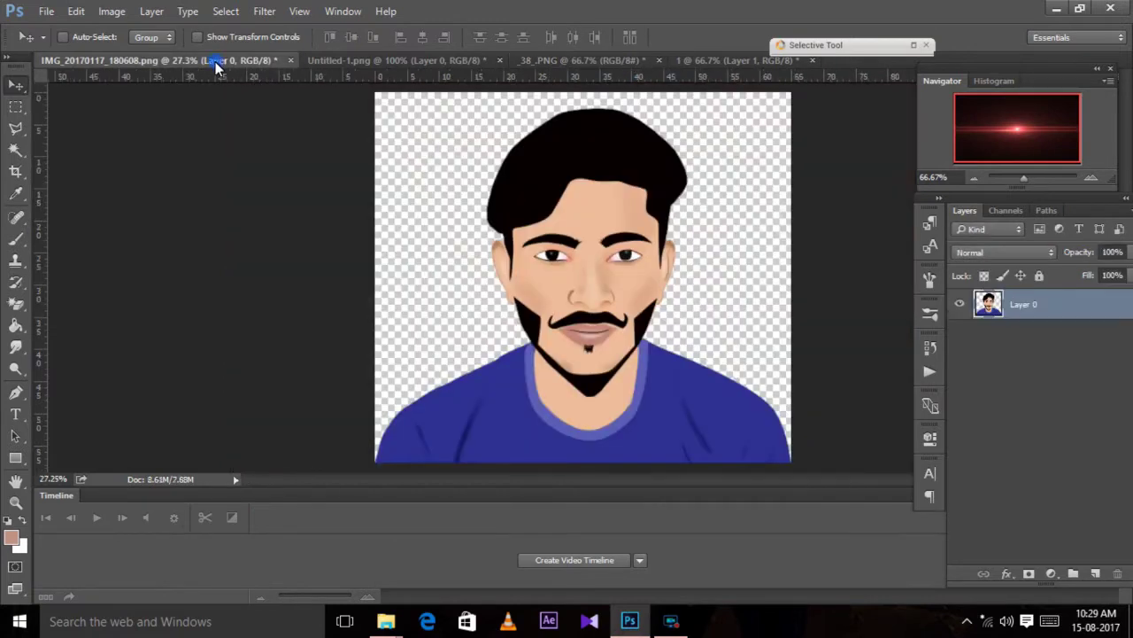
click(924, 46)
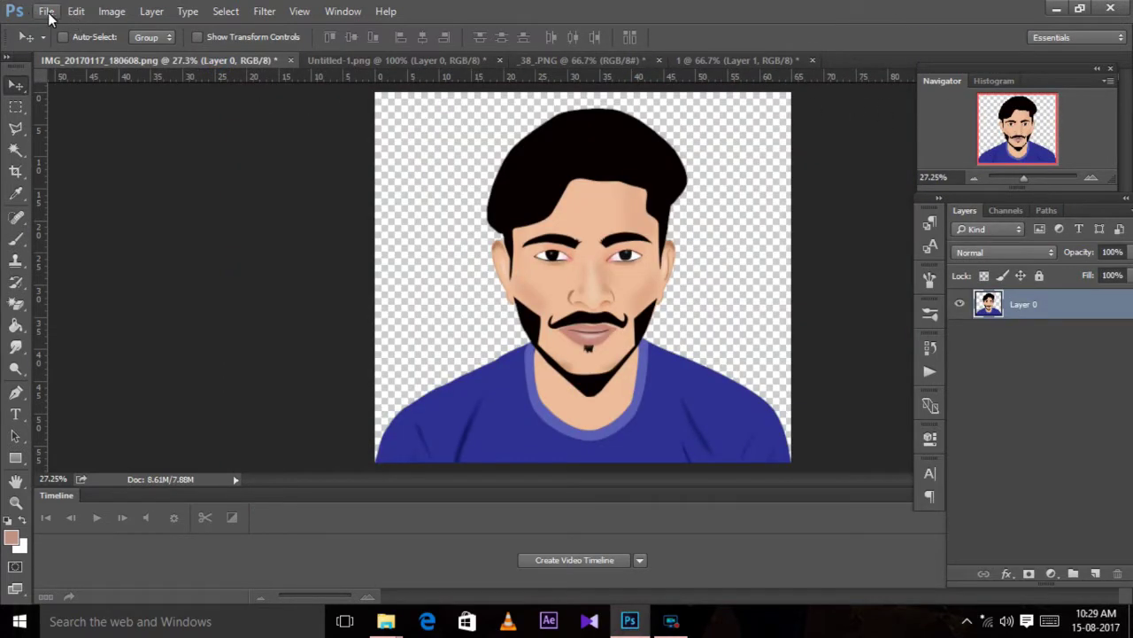
Create a new 1280 × 720 pixel document at 72 resolution
click(46, 11)
click(84, 31)
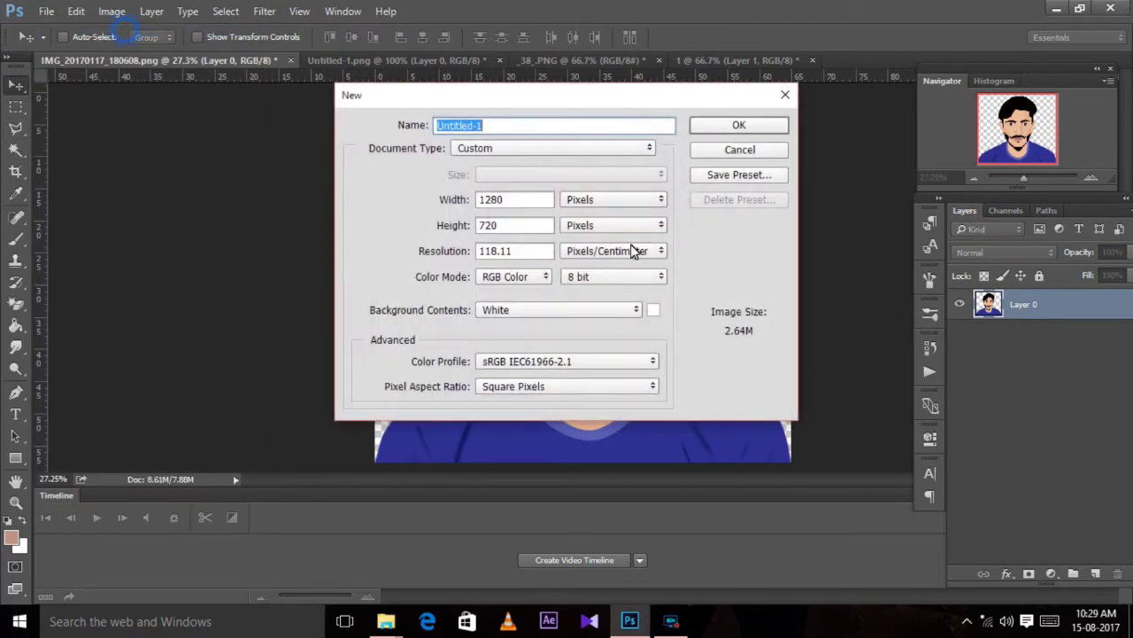
double_click(497, 200)
text(12)
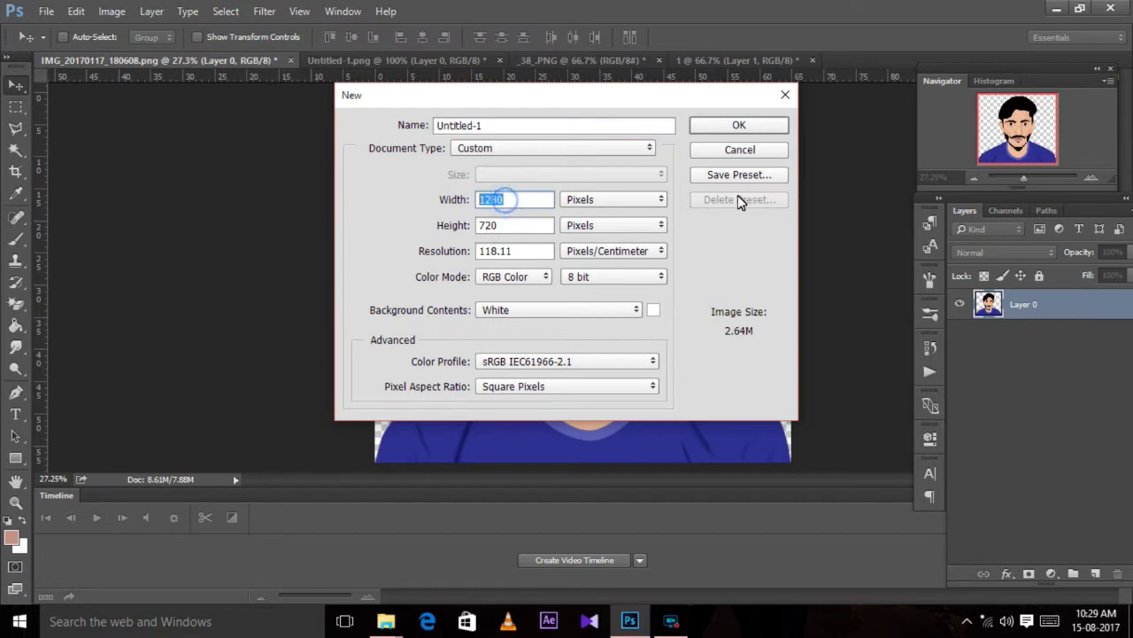
text(80)
double_click(518, 252)
text(72)
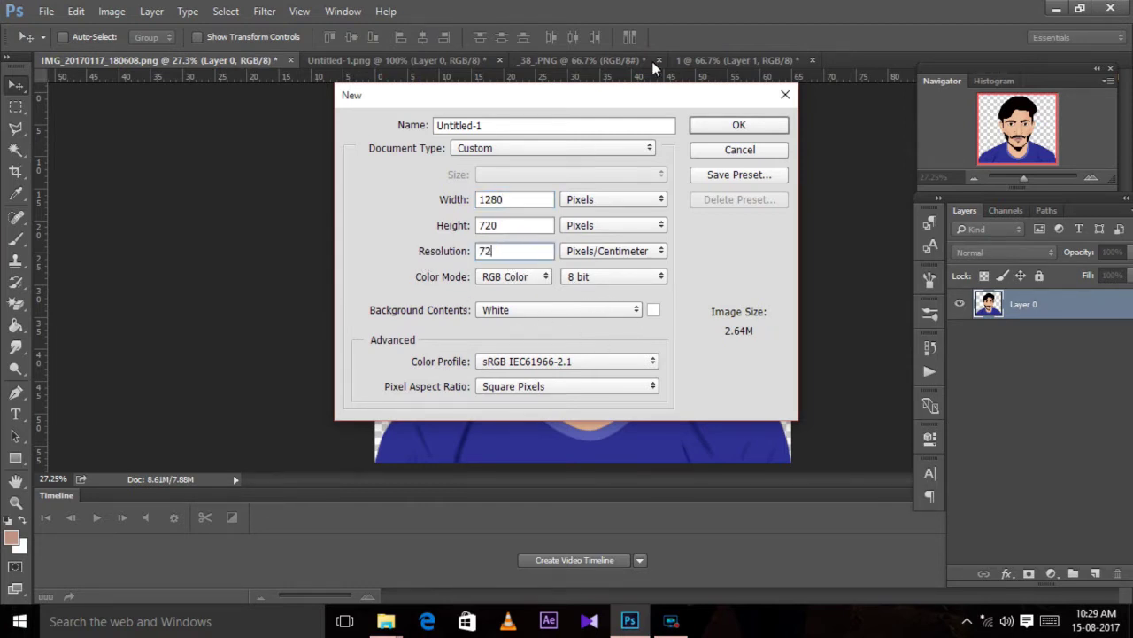
click(747, 128)
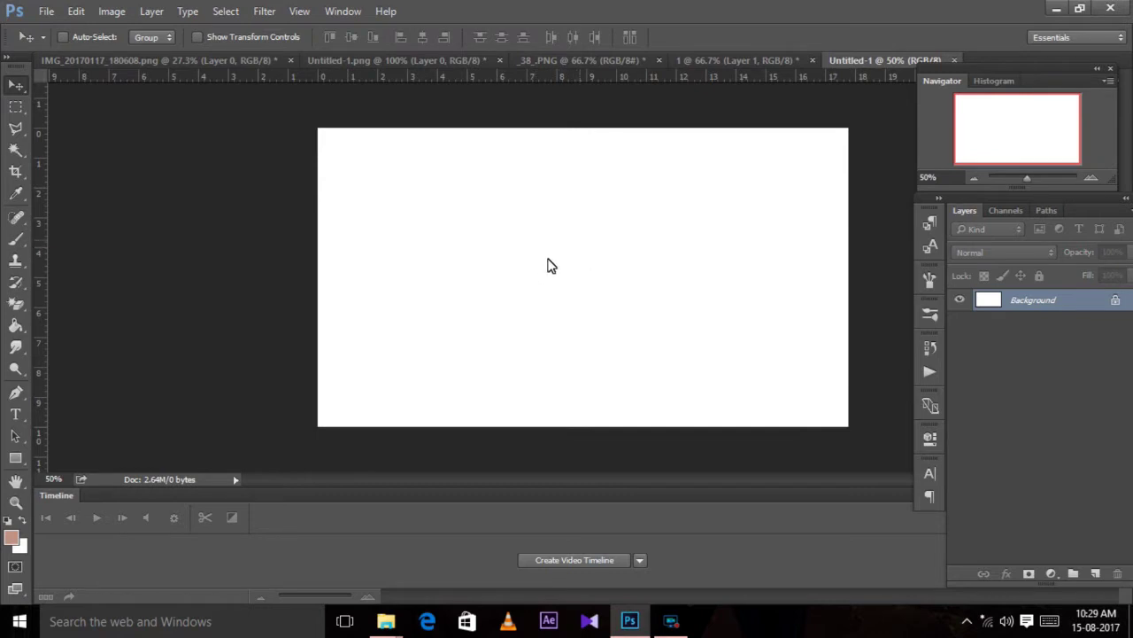
Convert the Background into Layer 0 and add a Gradient Fill layer
double_click(1089, 304)
click(713, 198)
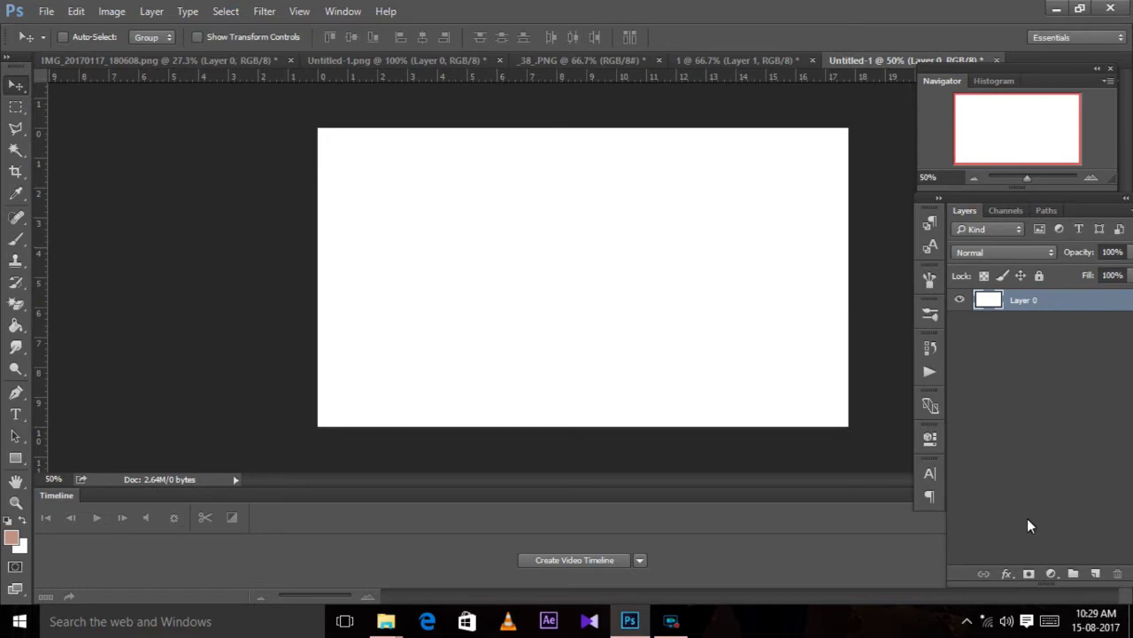
click(1050, 574)
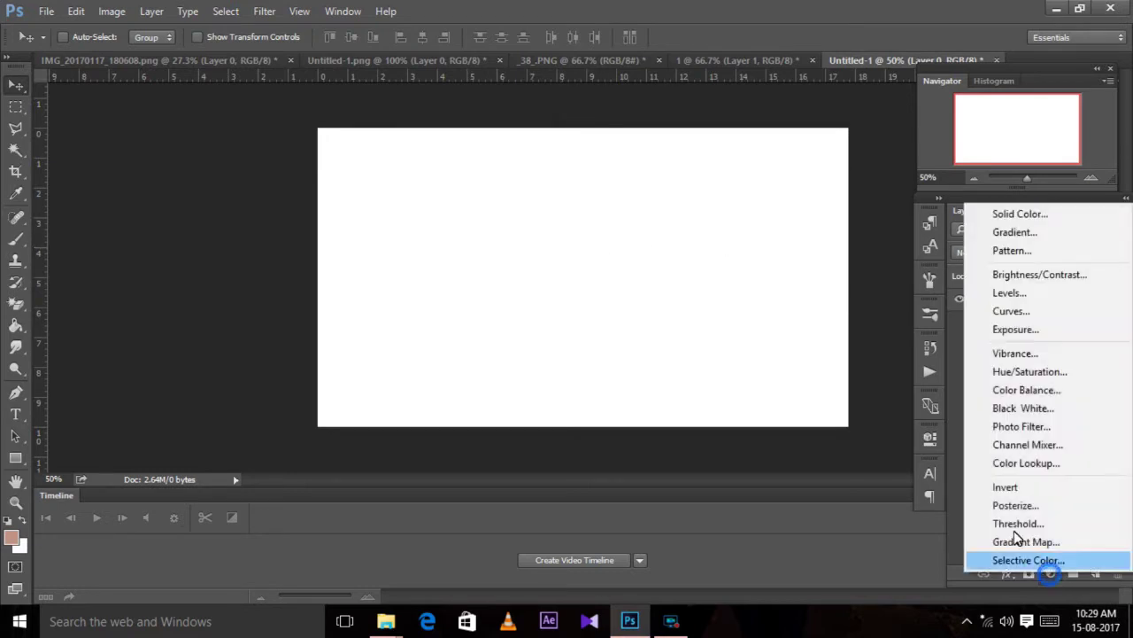
click(1014, 232)
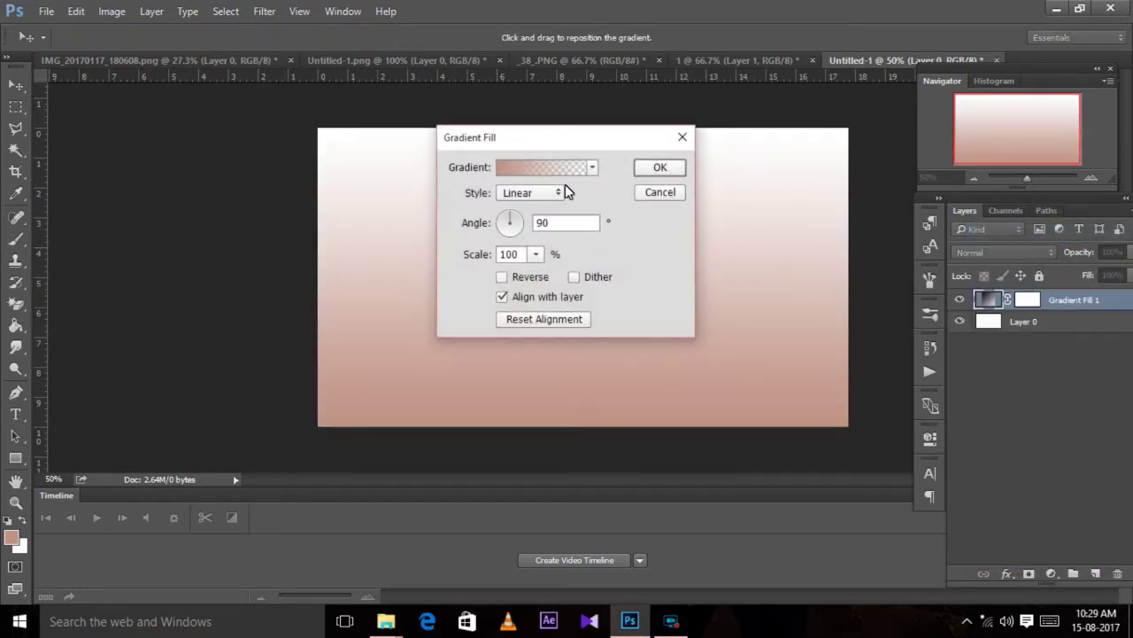
Set the gradient fill to Radial at 40.24° using the Black, White preset
mouse_move(553, 143)
mouse_down()
mouse_move(253, 162)
mouse_move(171, 182)
mouse_up()
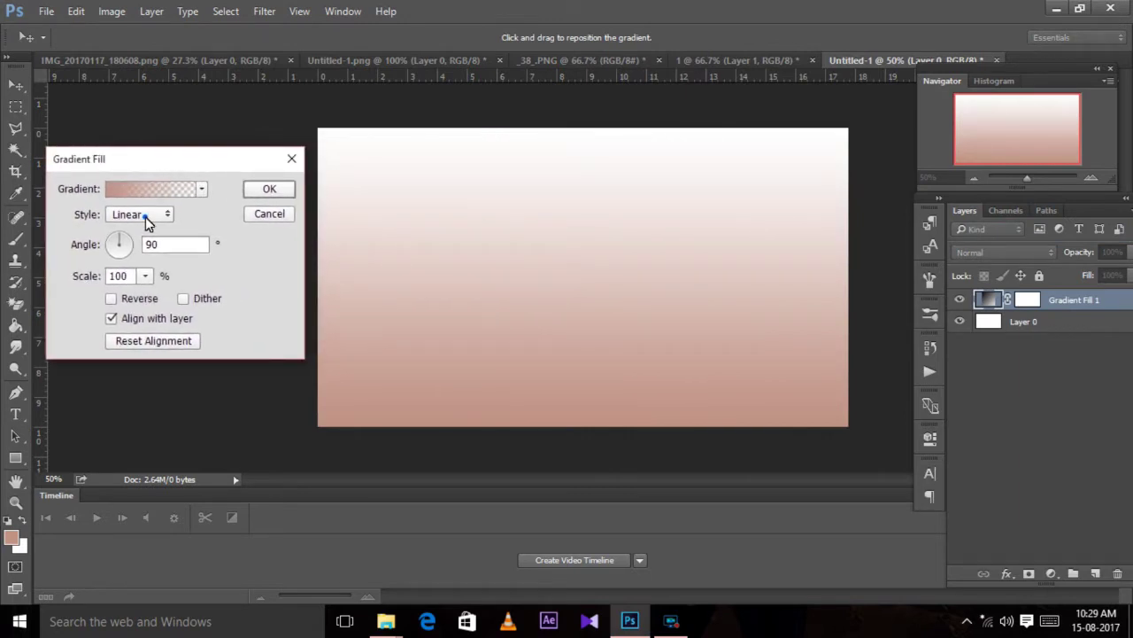
click(147, 214)
click(131, 248)
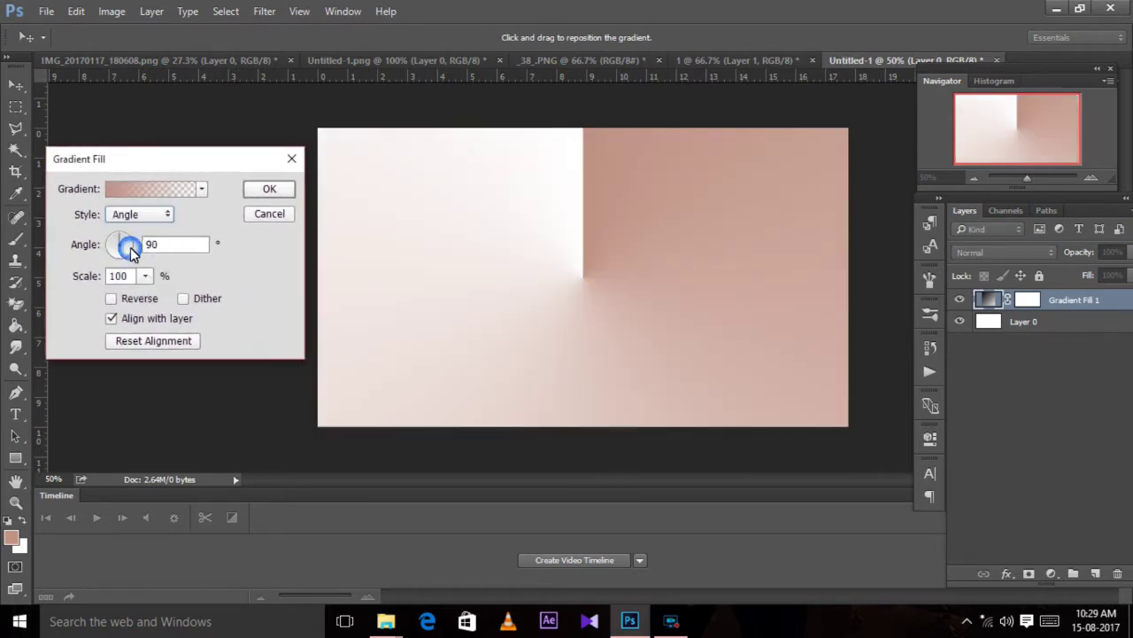
click(130, 237)
click(137, 216)
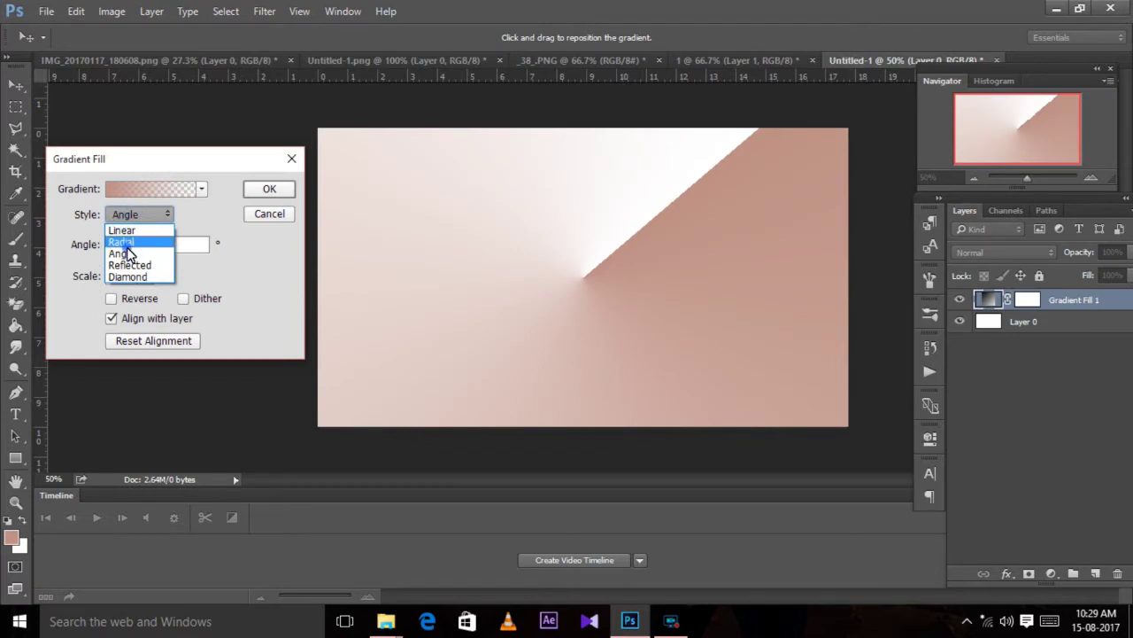
click(124, 237)
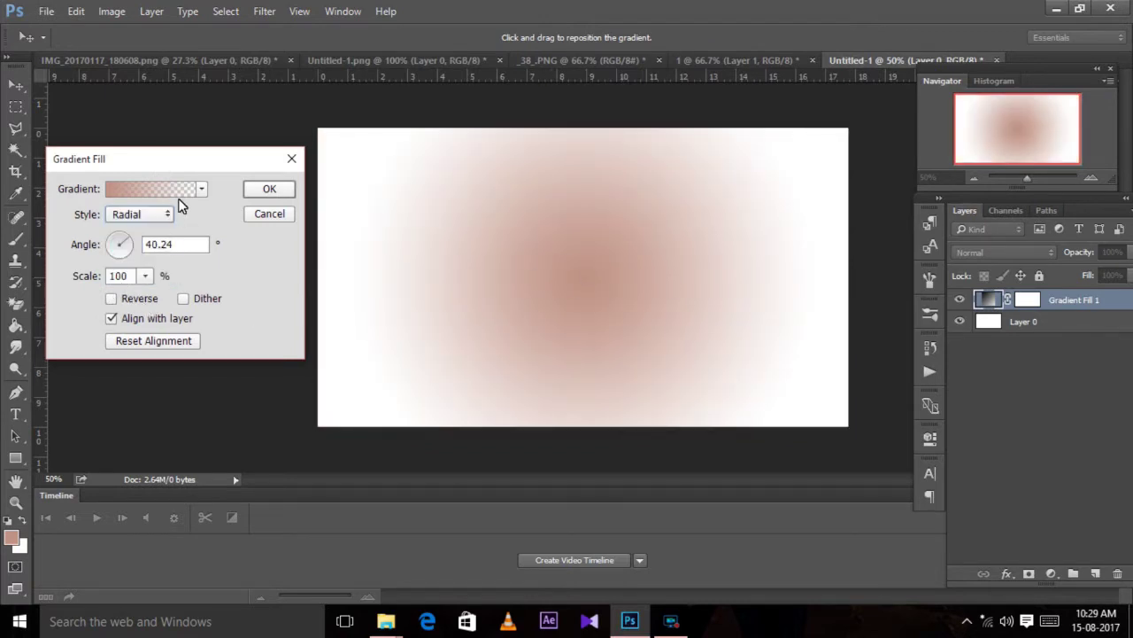
click(172, 191)
click(466, 129)
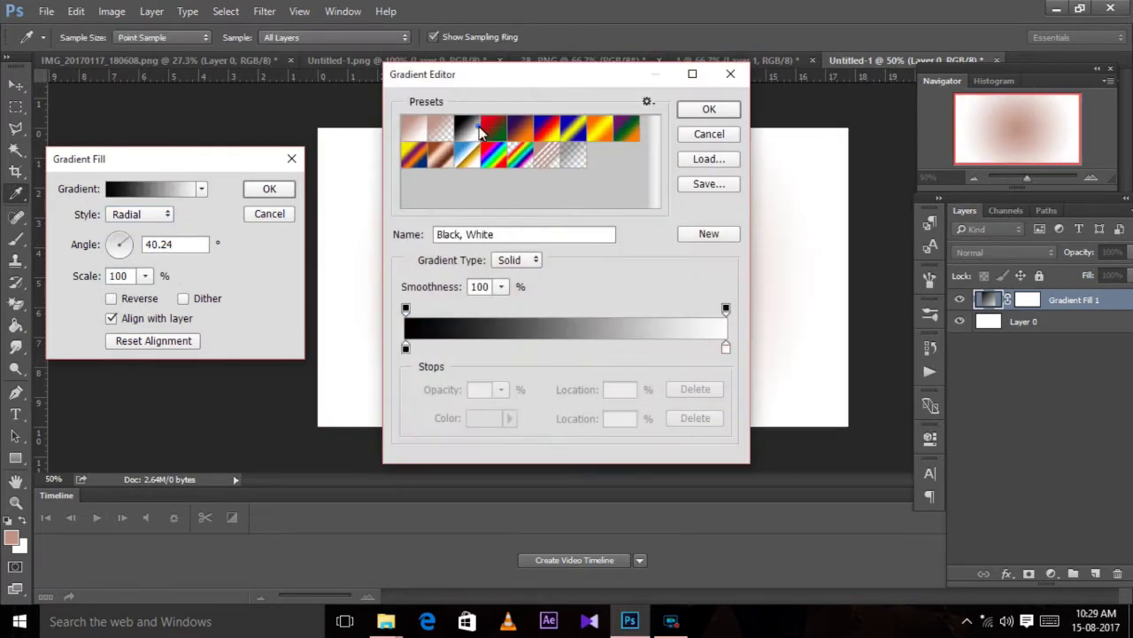
Reverse the radial gradient and change its white stop to grey #716e6e
click(722, 111)
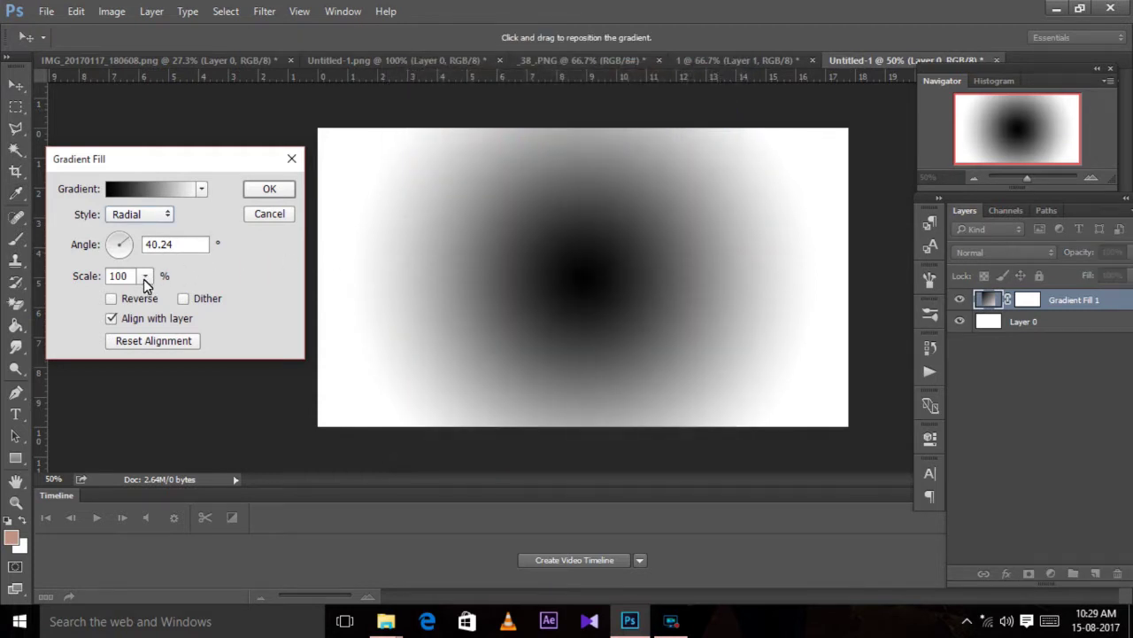
click(122, 301)
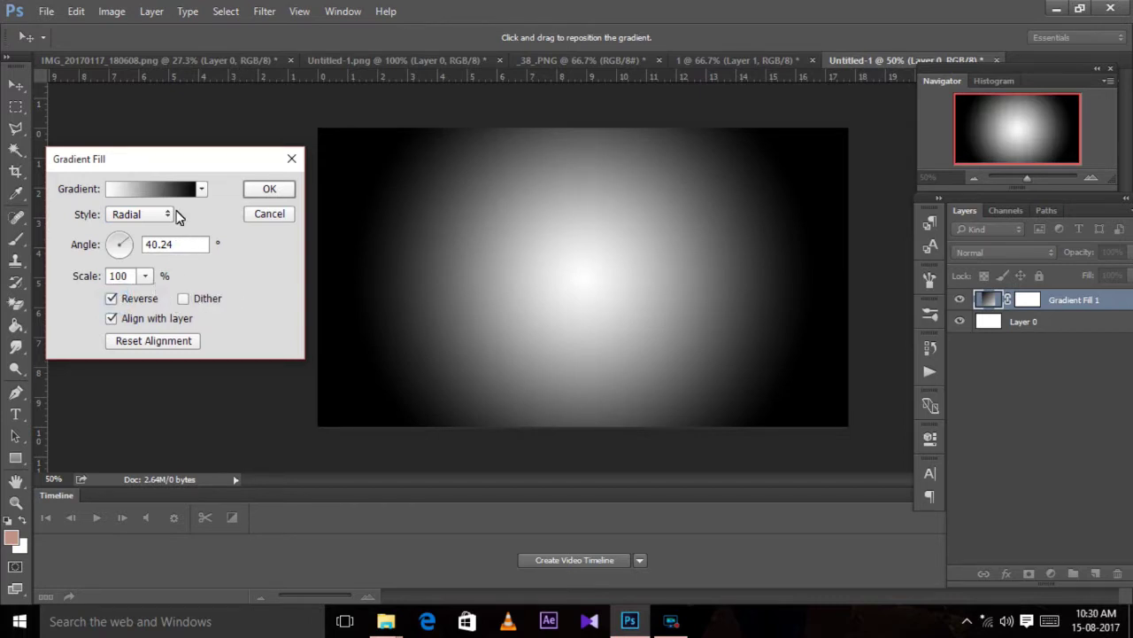
click(151, 188)
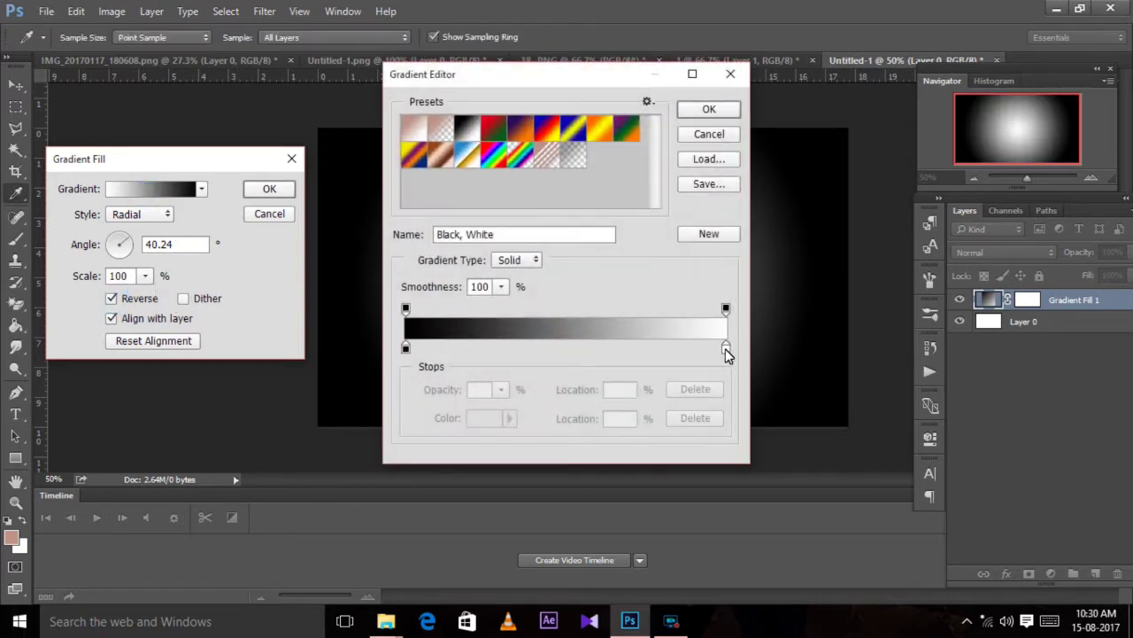
click(727, 348)
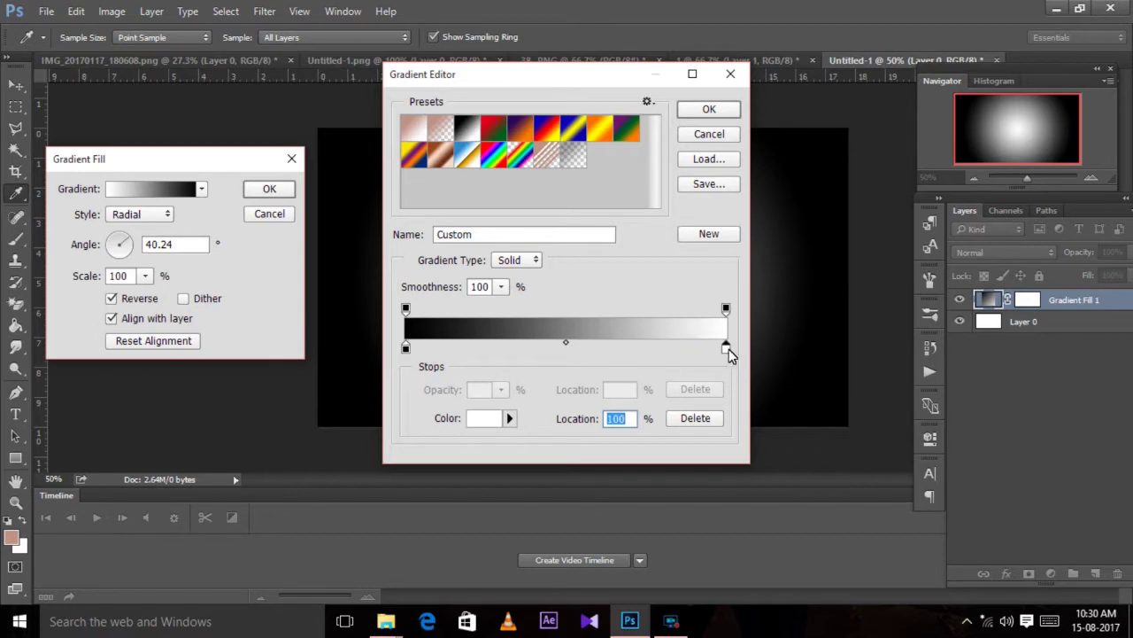
click(485, 418)
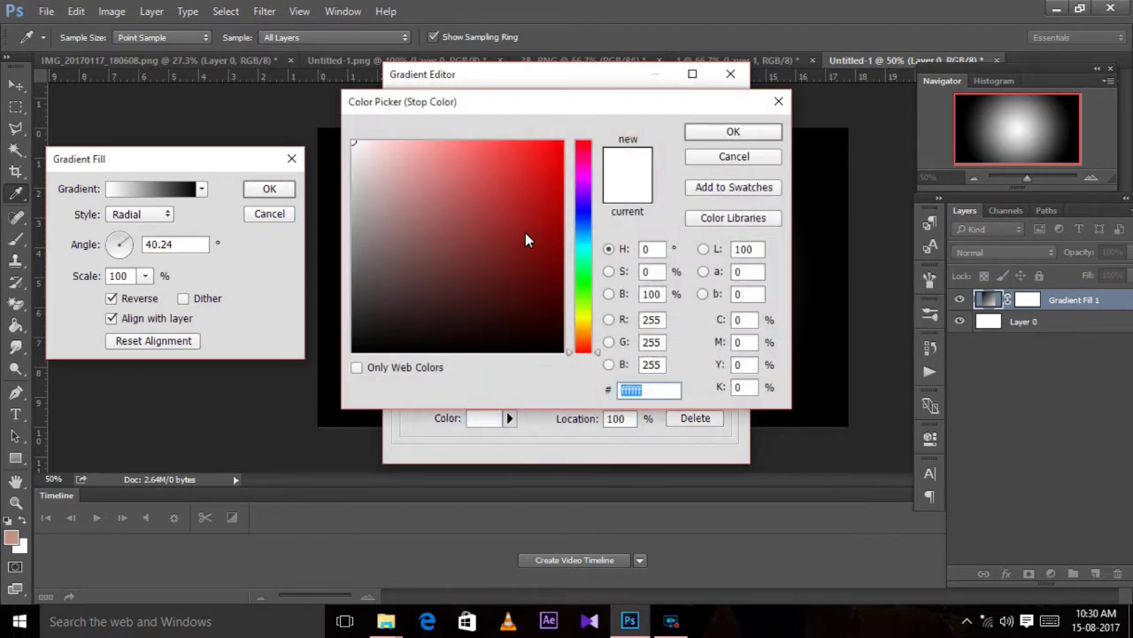
drag(363, 281, 361, 262)
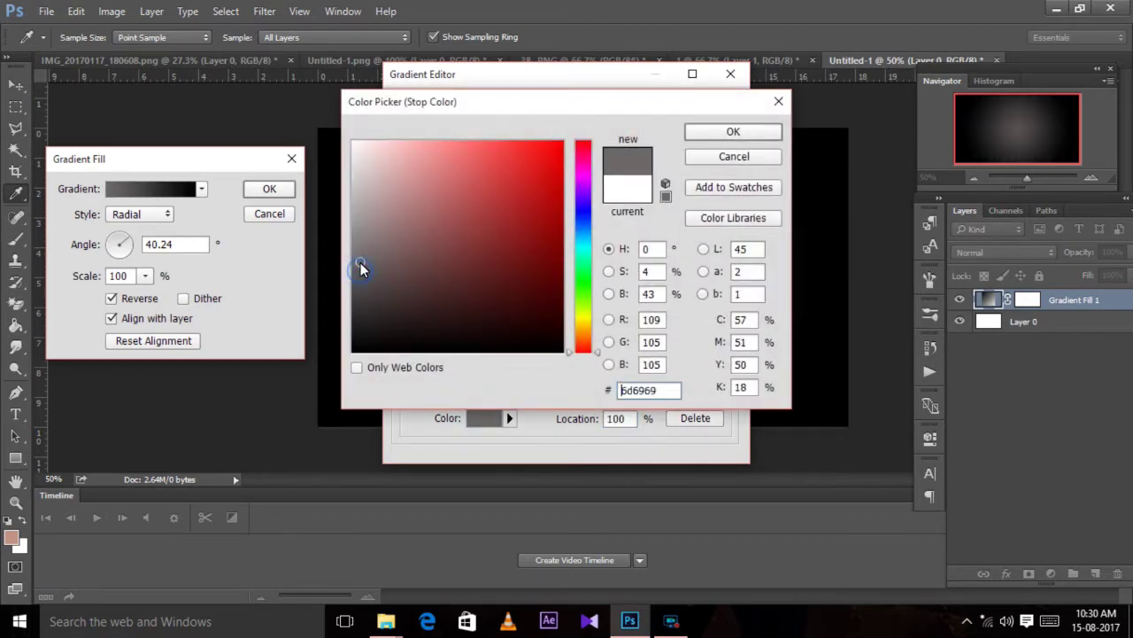
drag(360, 266, 357, 256)
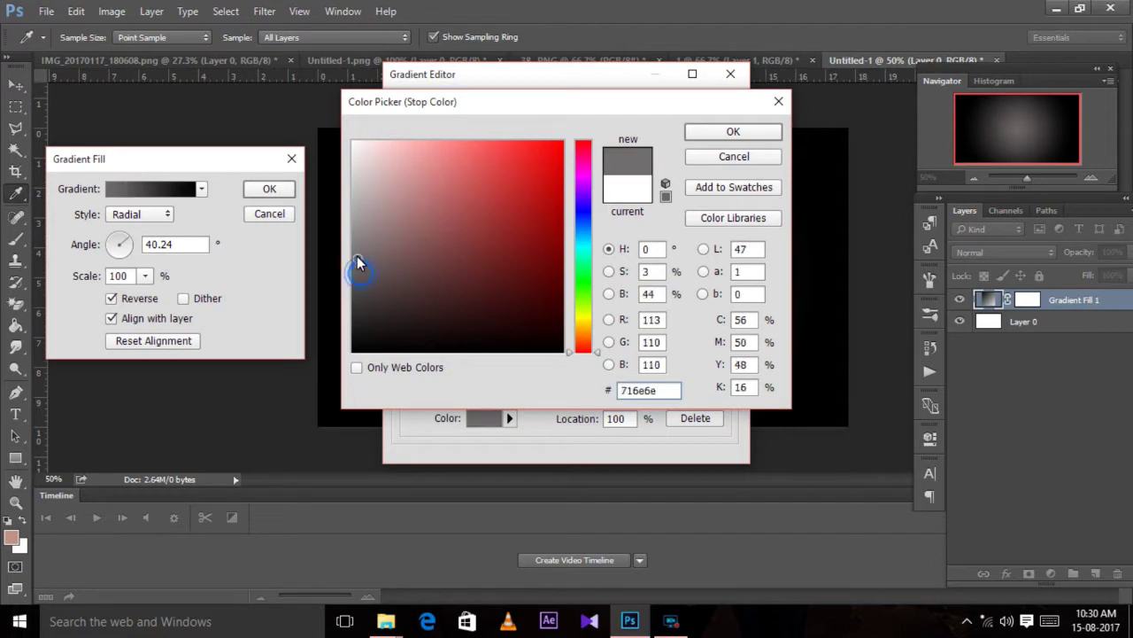
click(745, 133)
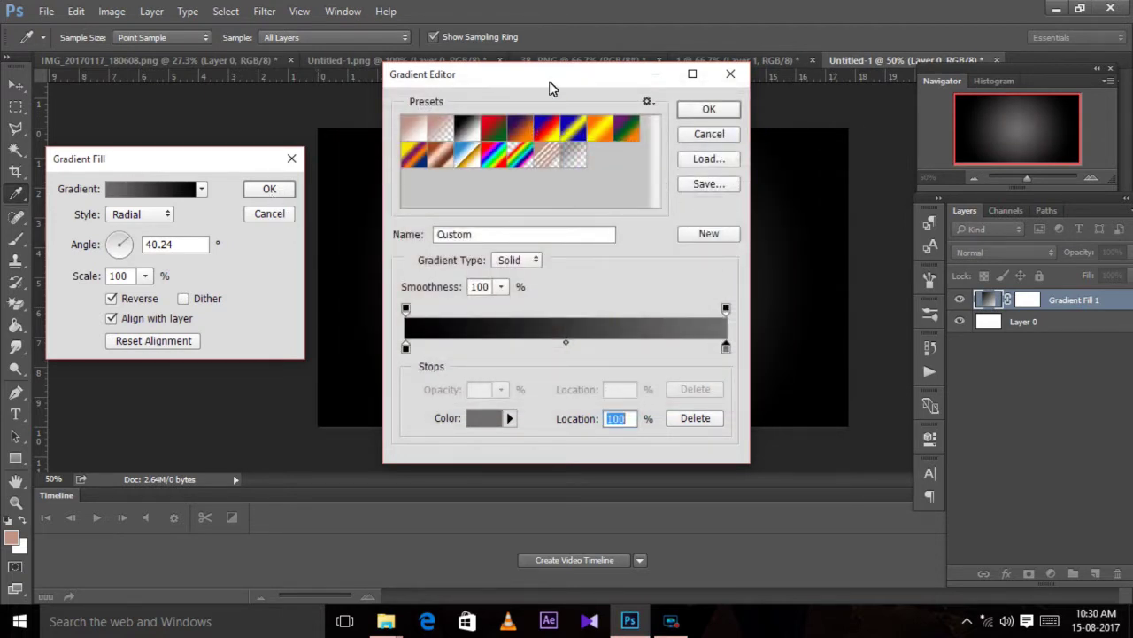
click(712, 111)
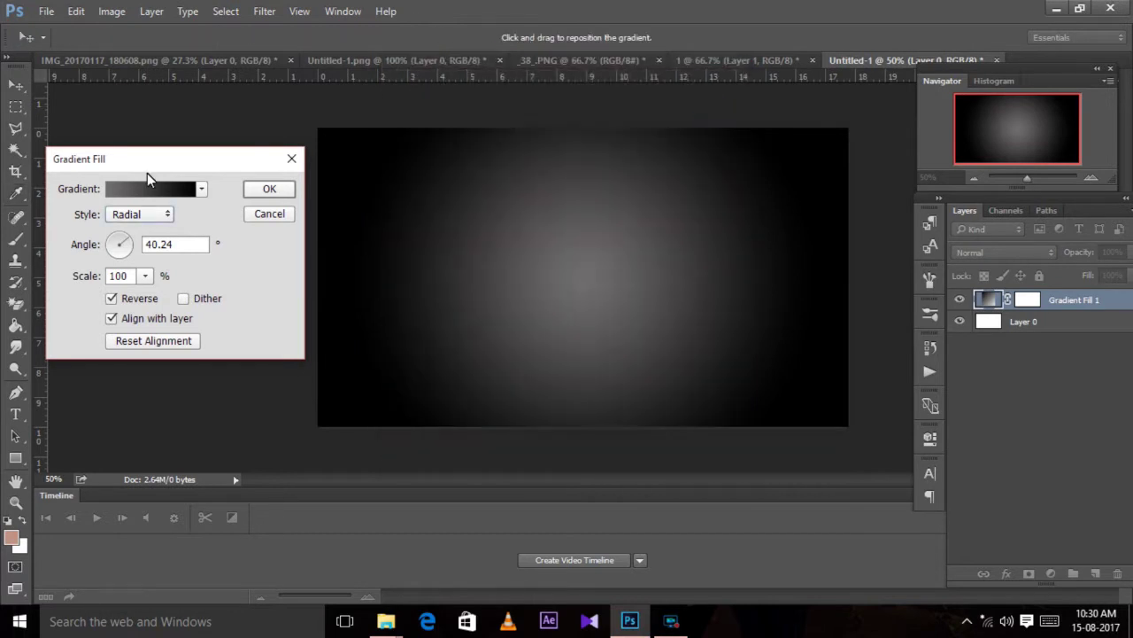
mouse_move(203, 159)
mouse_down()
mouse_move(849, 147)
mouse_move(222, 167)
mouse_up()
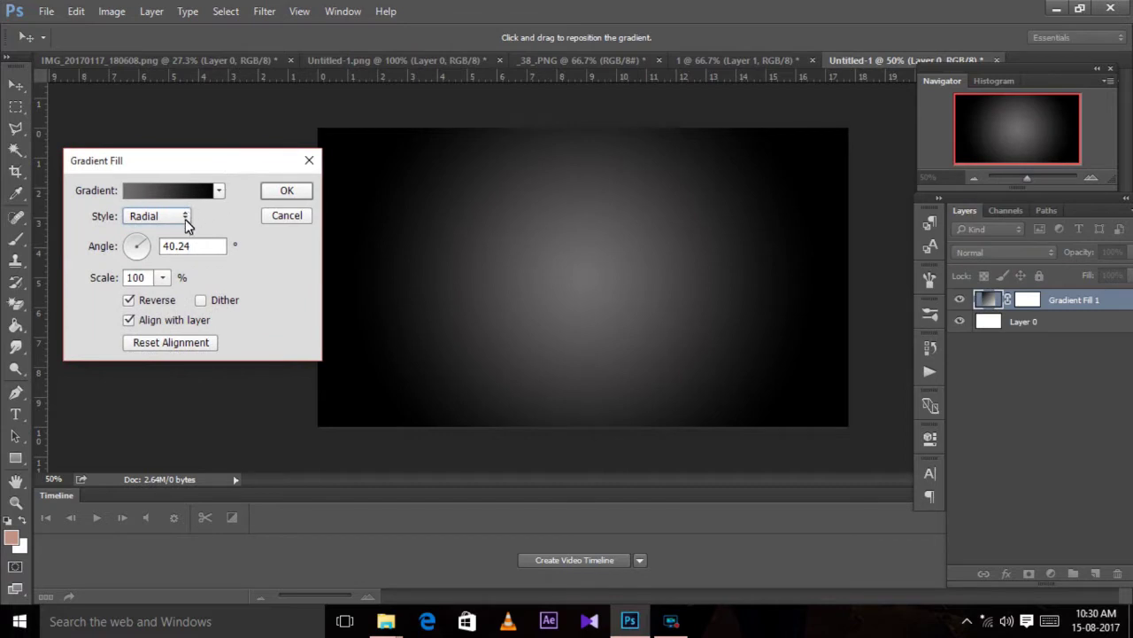
Enlarge the gradient scale and darken the right colour stop to #484848
click(162, 277)
mouse_move(164, 298)
mouse_down()
mouse_move(199, 303)
mouse_move(157, 299)
mouse_move(167, 297)
mouse_up()
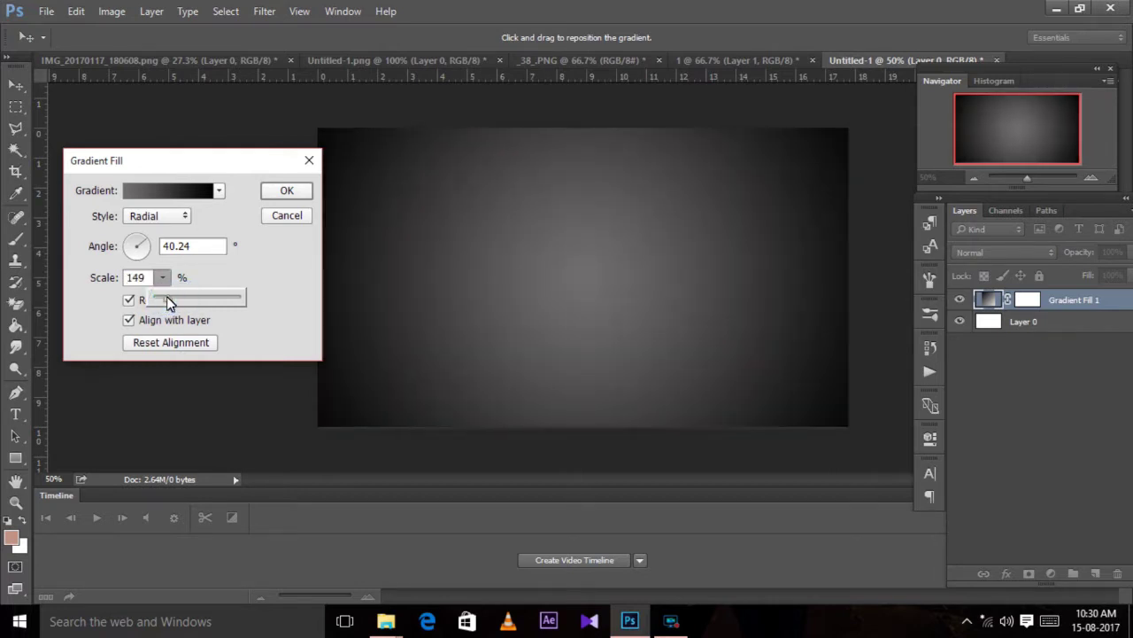
click(177, 190)
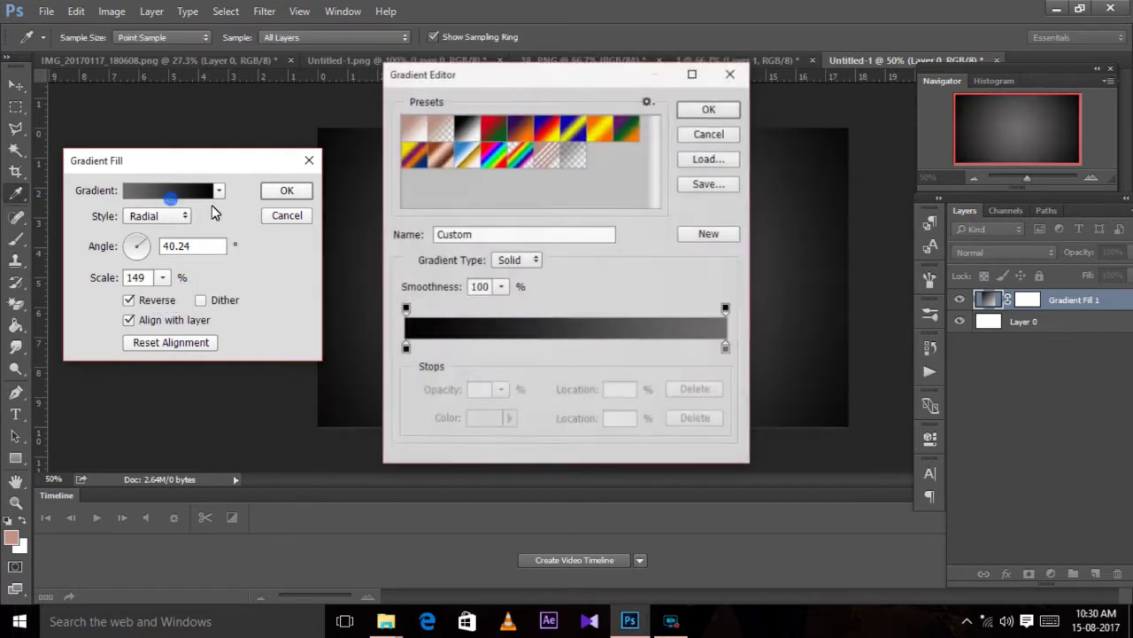
click(726, 348)
click(490, 418)
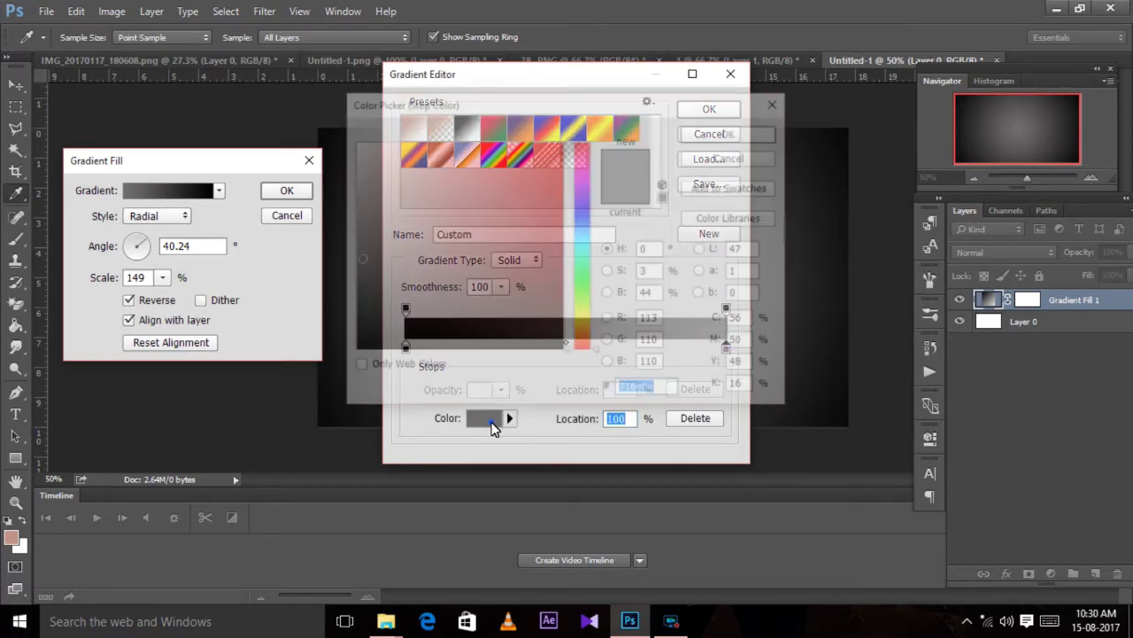
click(357, 293)
click(734, 131)
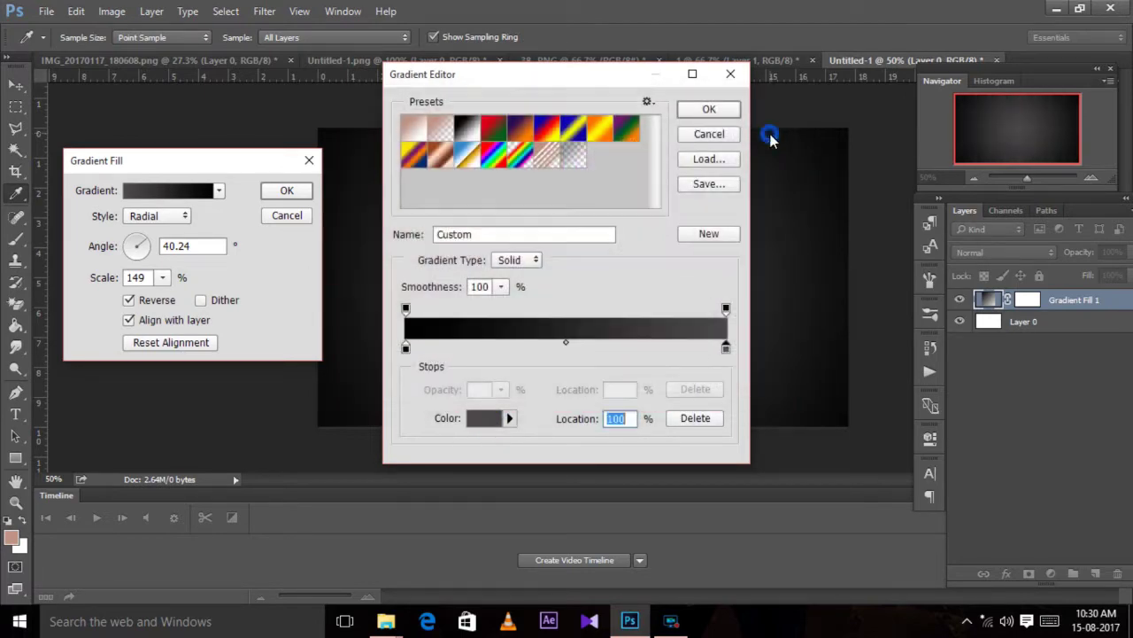
click(719, 115)
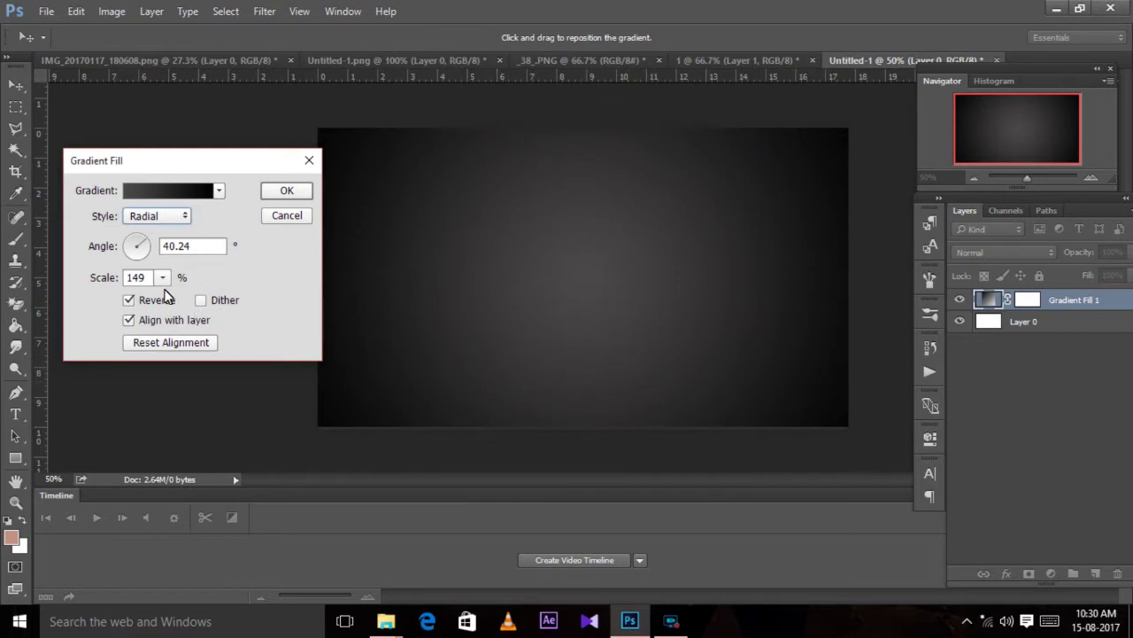
Set the gradient scale to exactly 150% and apply the fill settings
click(163, 277)
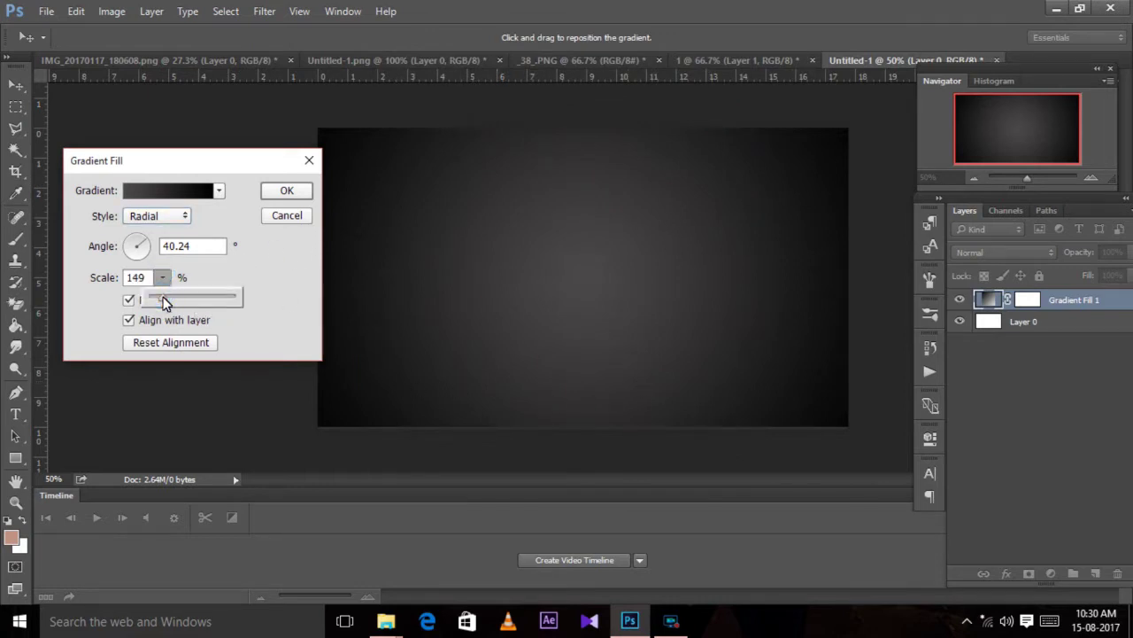
click(133, 282)
text(150)
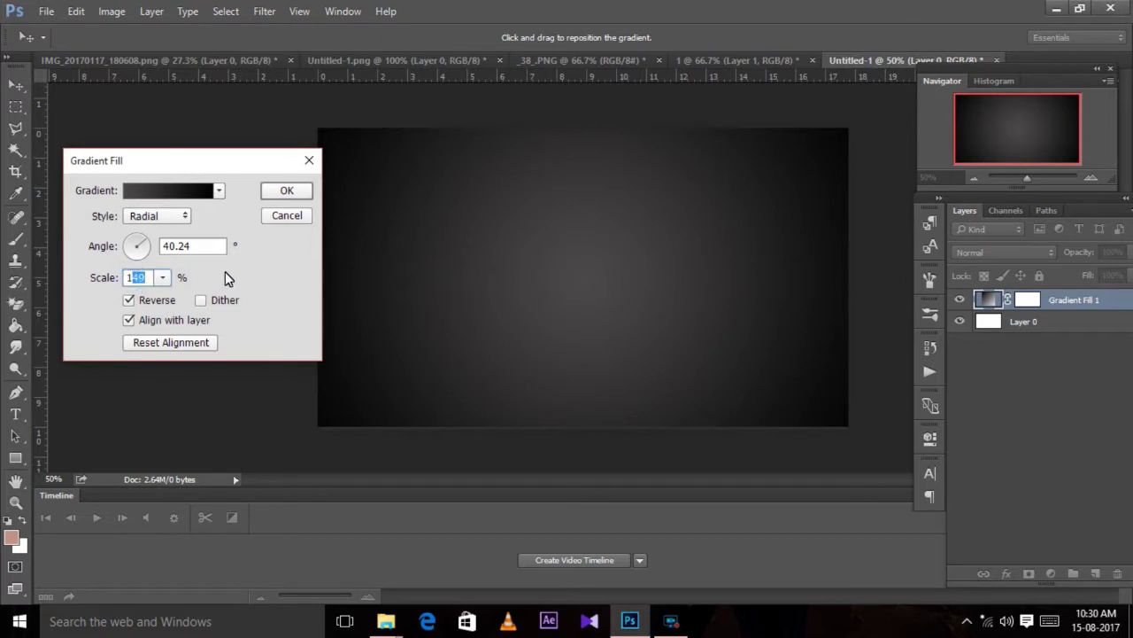
click(289, 191)
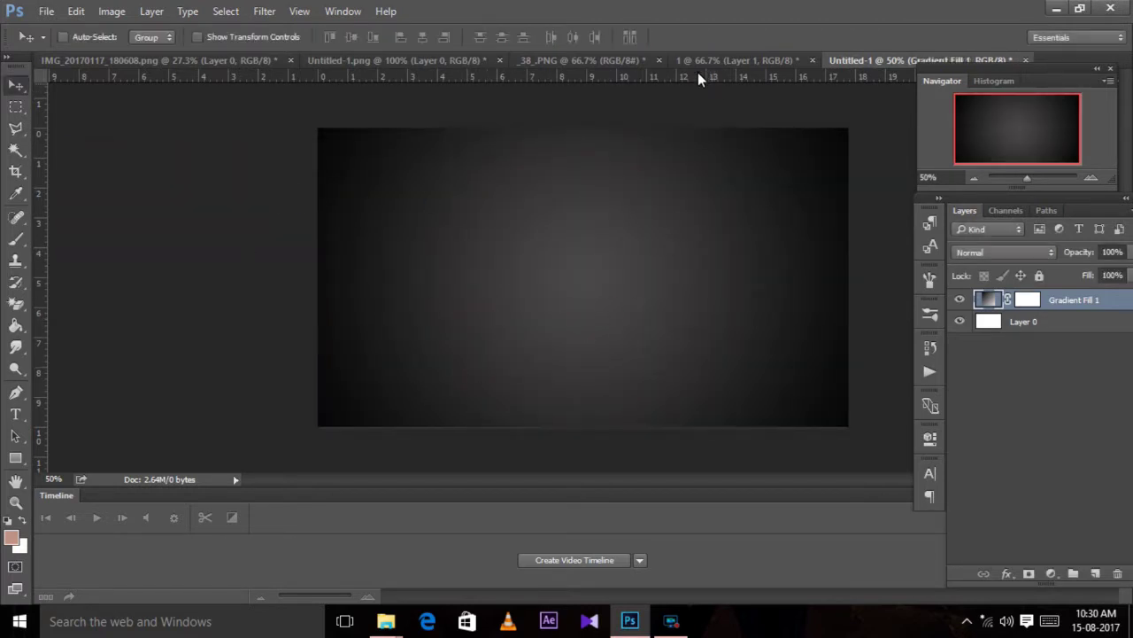
Drag the BICKY DAS BK logo into the gradient document and centre it as Layer 1
click(586, 61)
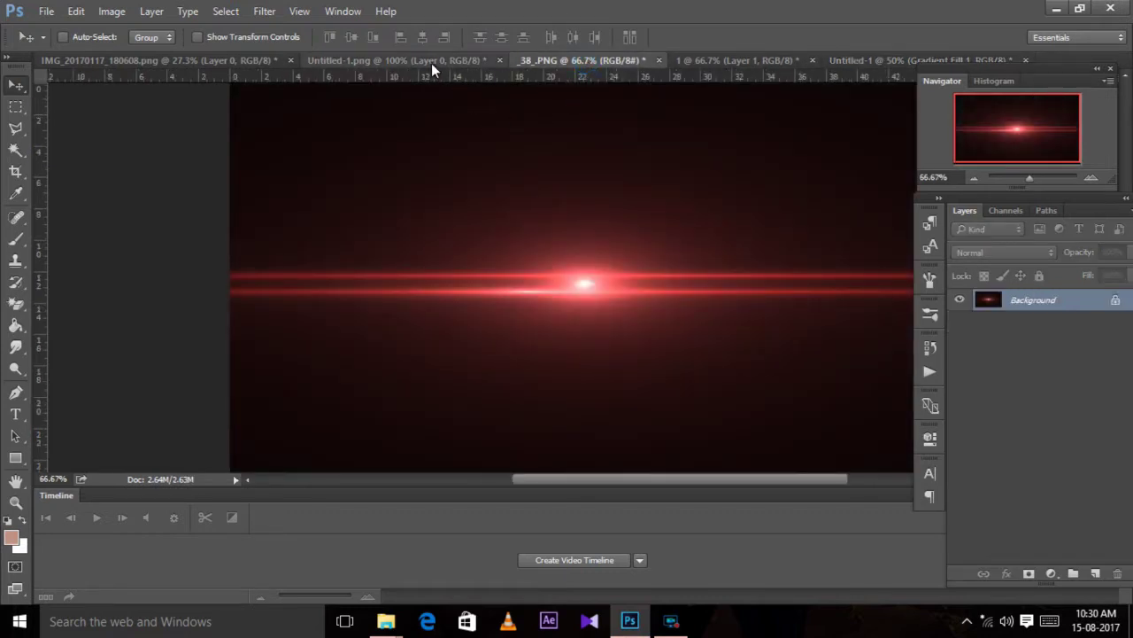
click(431, 63)
mouse_move(526, 271)
mouse_down()
mouse_move(757, 231)
mouse_move(854, 100)
mouse_up()
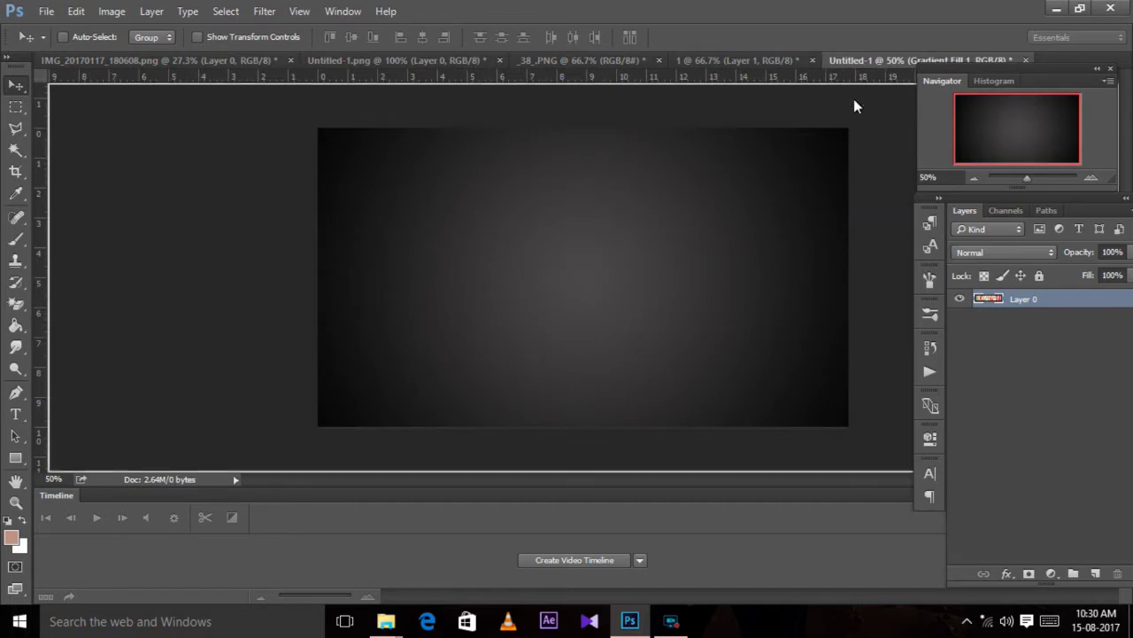
mouse_move(572, 279)
mouse_down()
mouse_move(626, 282)
mouse_move(627, 270)
mouse_up()
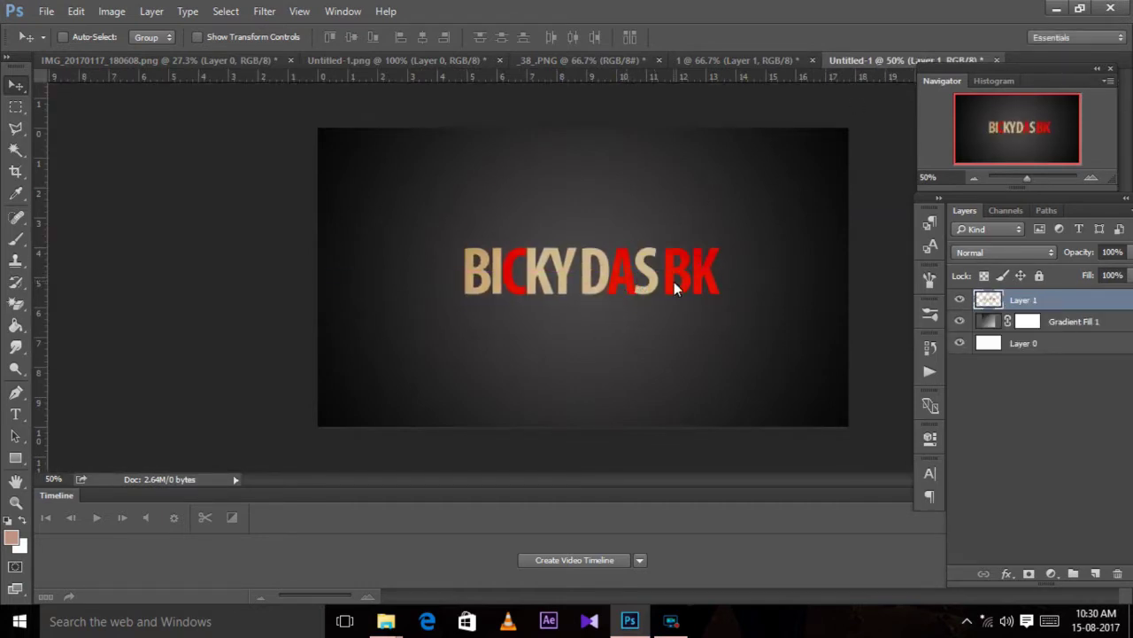
right_click(1052, 300)
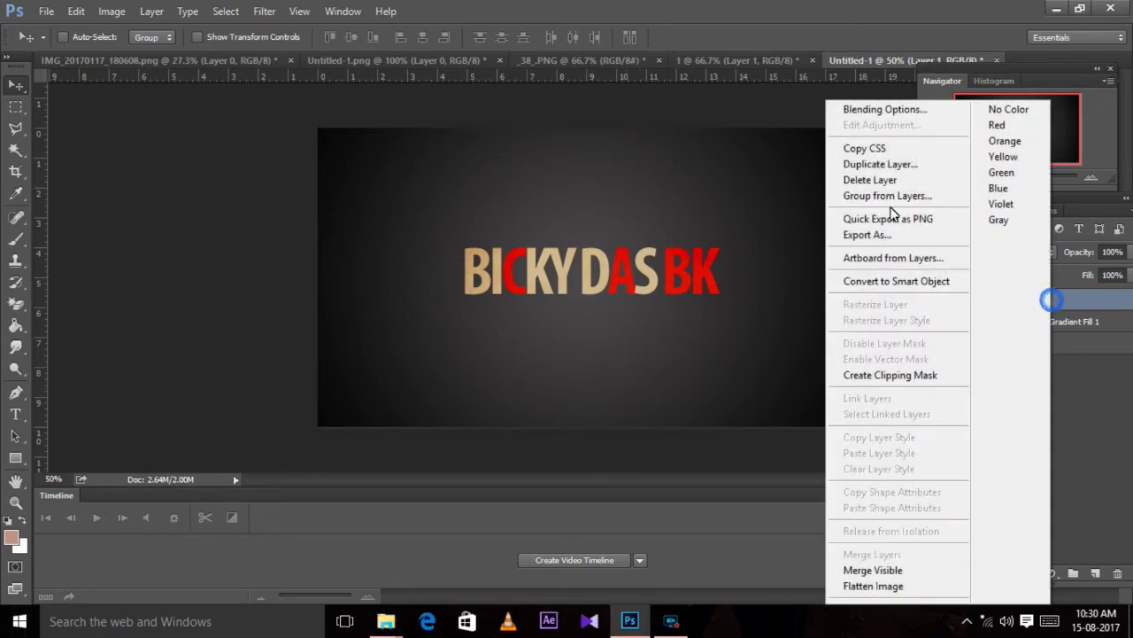
Give the logo layer a thin near-white outside stroke in Blending Options
click(920, 111)
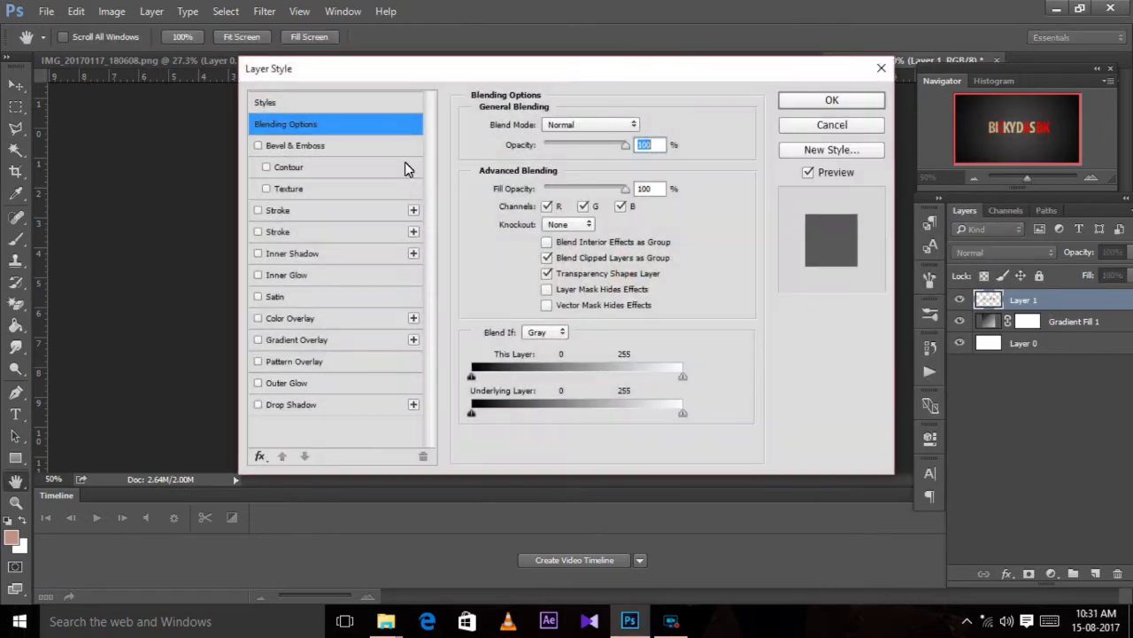
mouse_move(468, 80)
mouse_down()
mouse_move(1058, 133)
mouse_move(959, 96)
mouse_up()
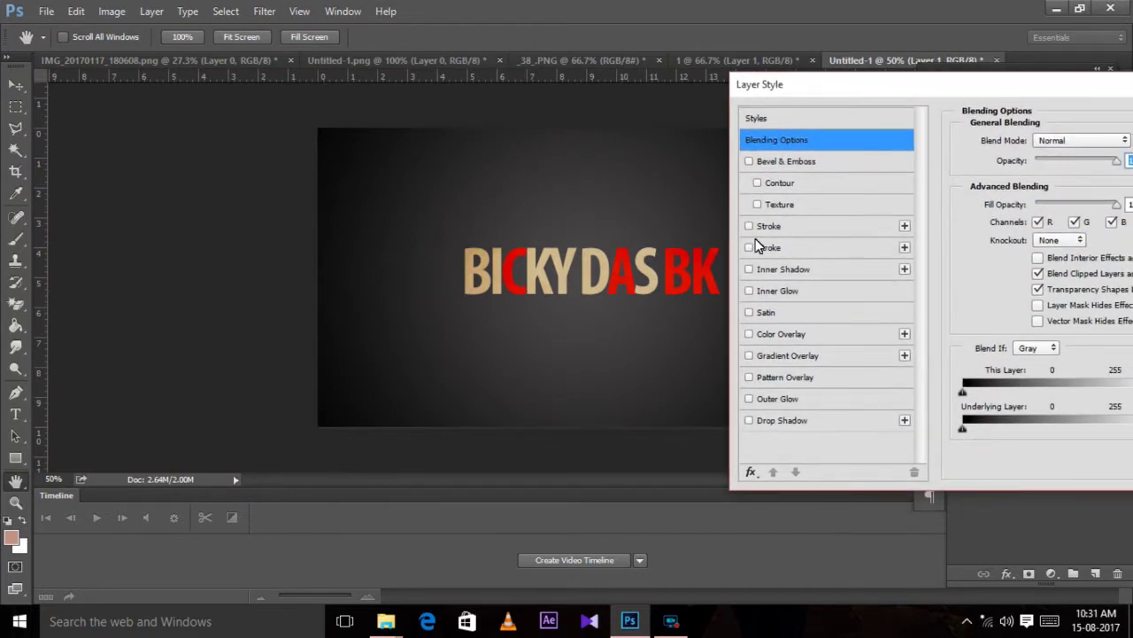
click(750, 229)
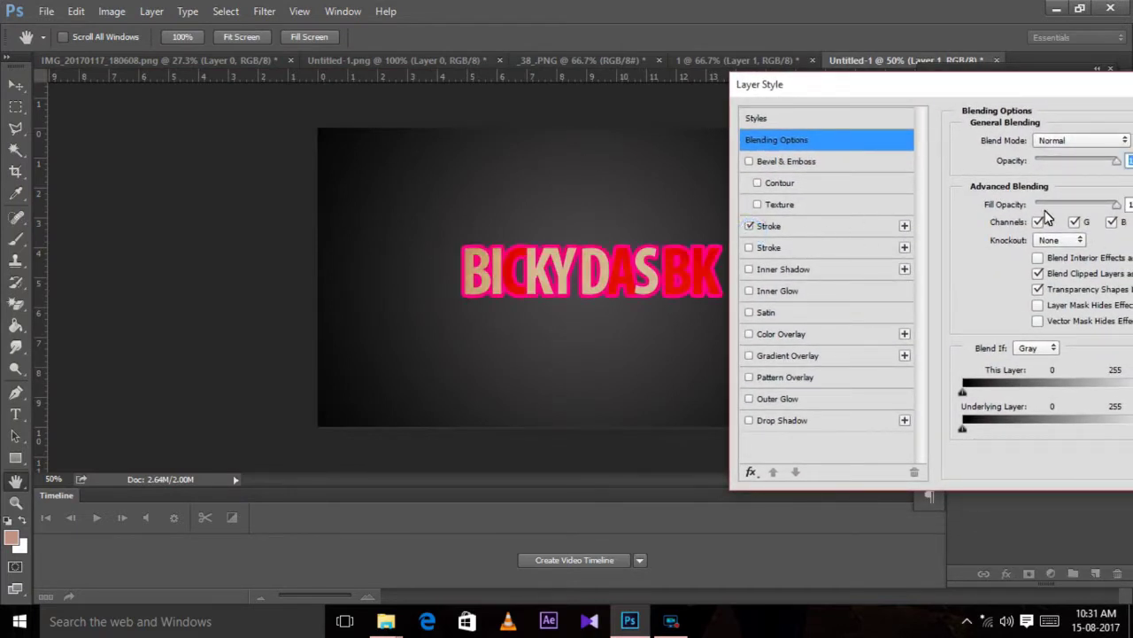
click(828, 225)
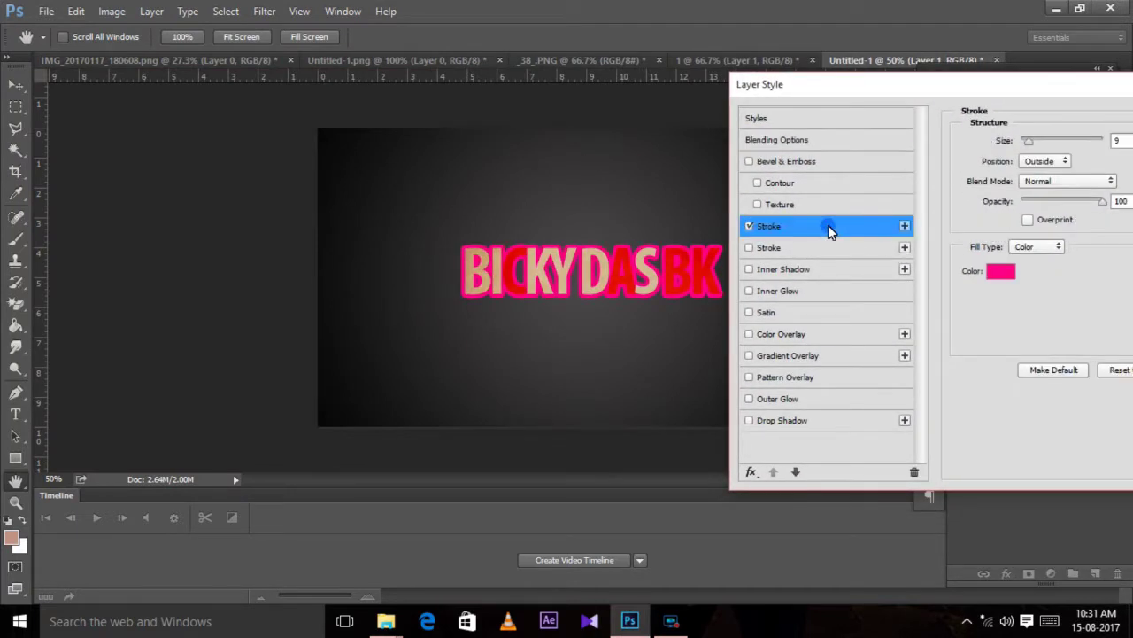
click(992, 274)
click(355, 145)
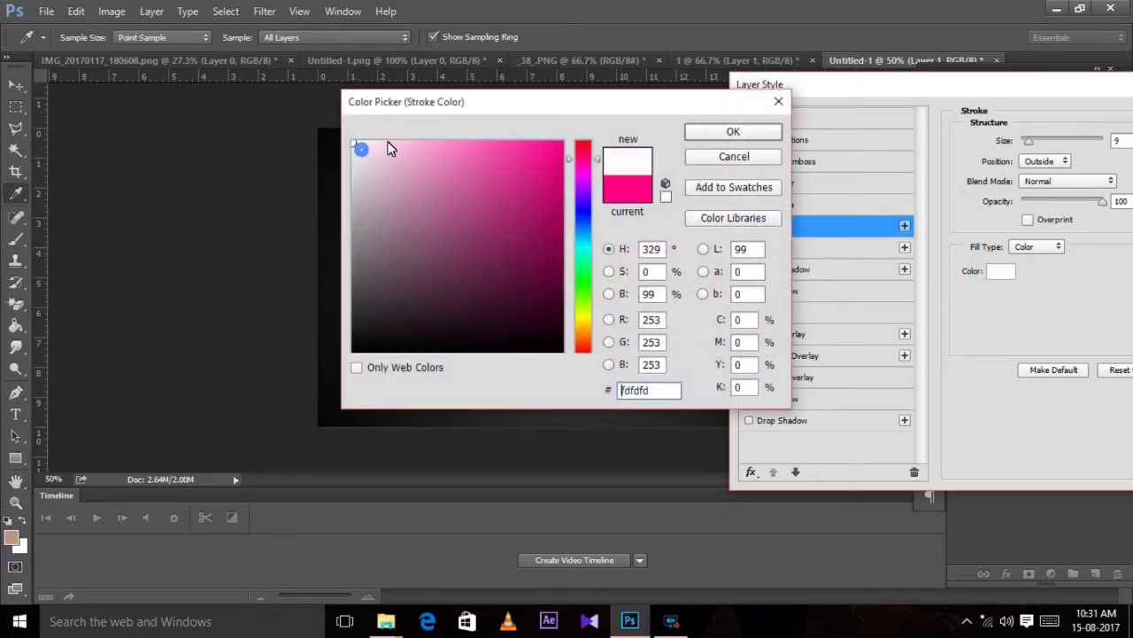
click(725, 131)
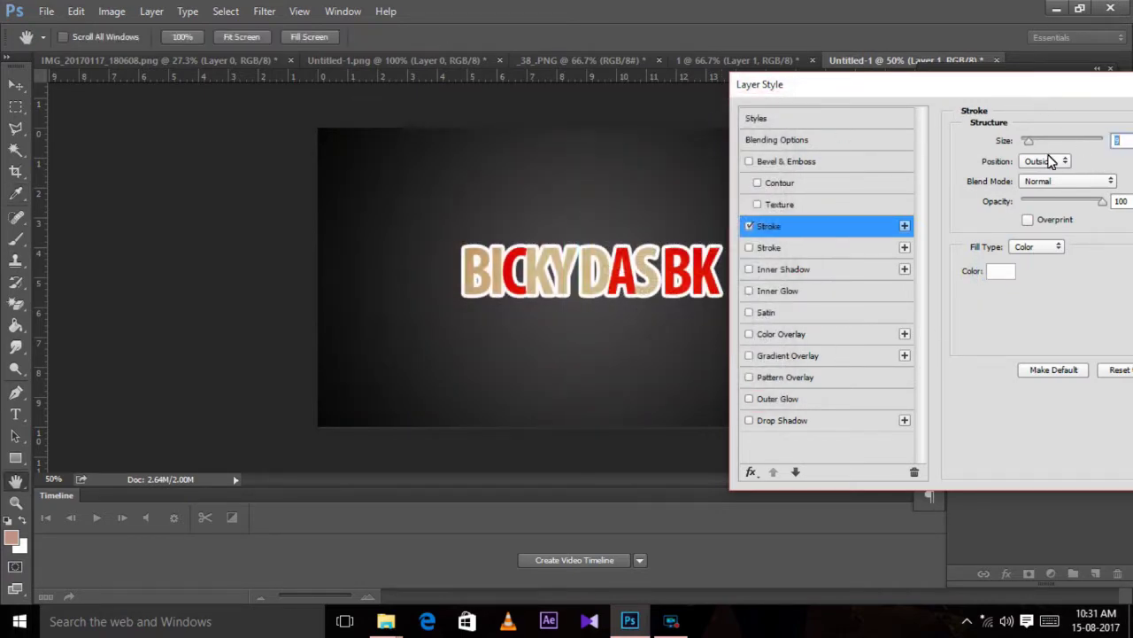
drag(1032, 142, 1023, 142)
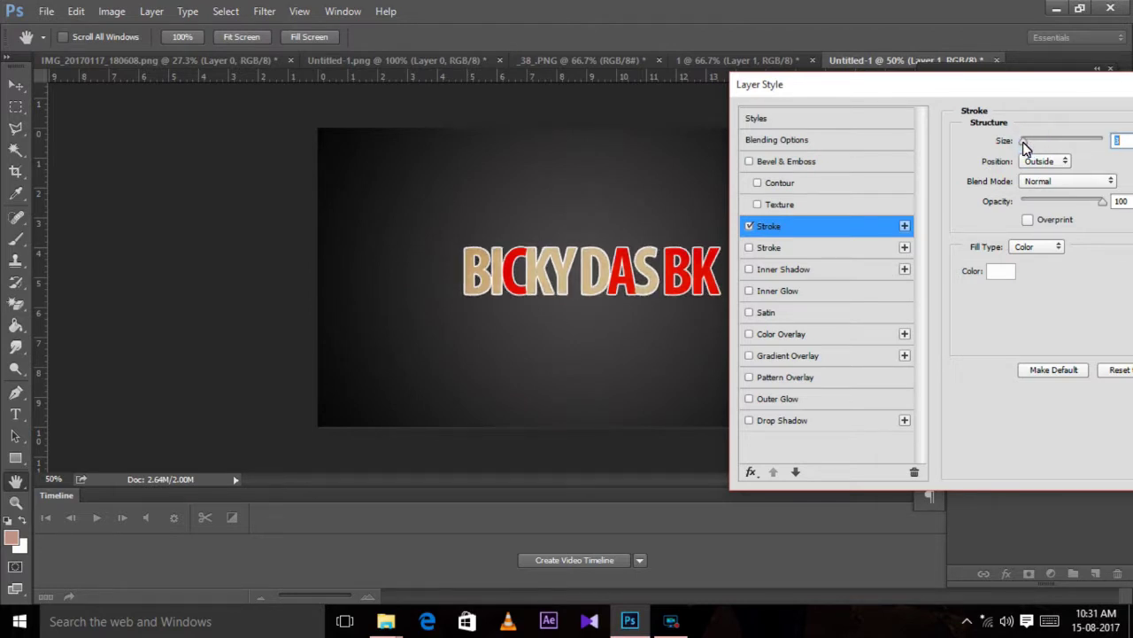
Add a second thin black stroke to the logo text
click(904, 247)
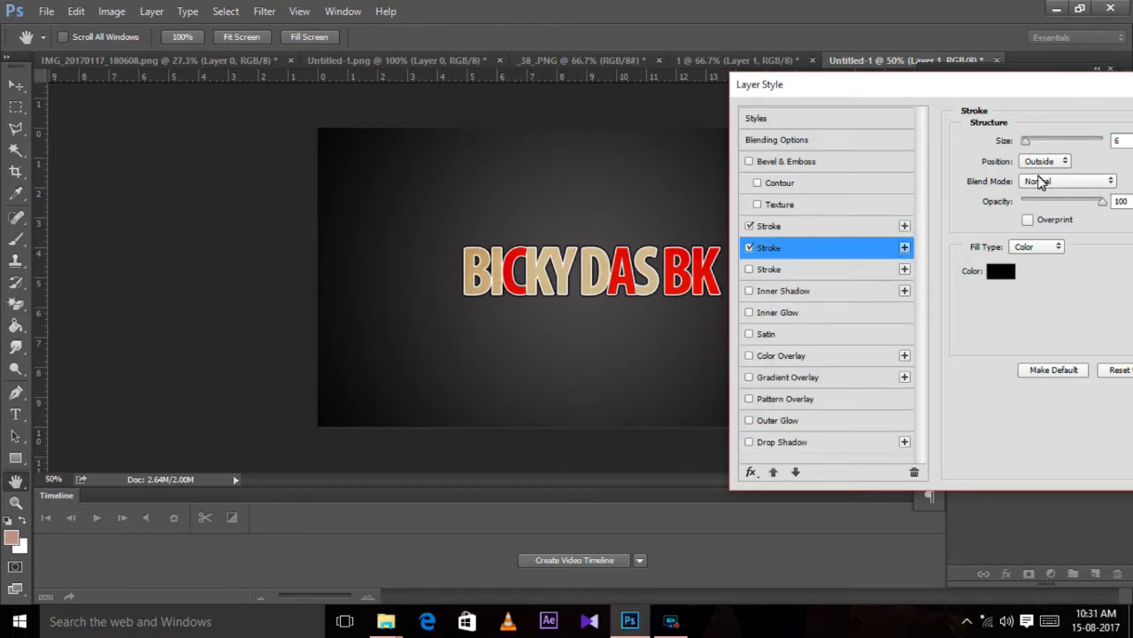
drag(1028, 142, 1029, 143)
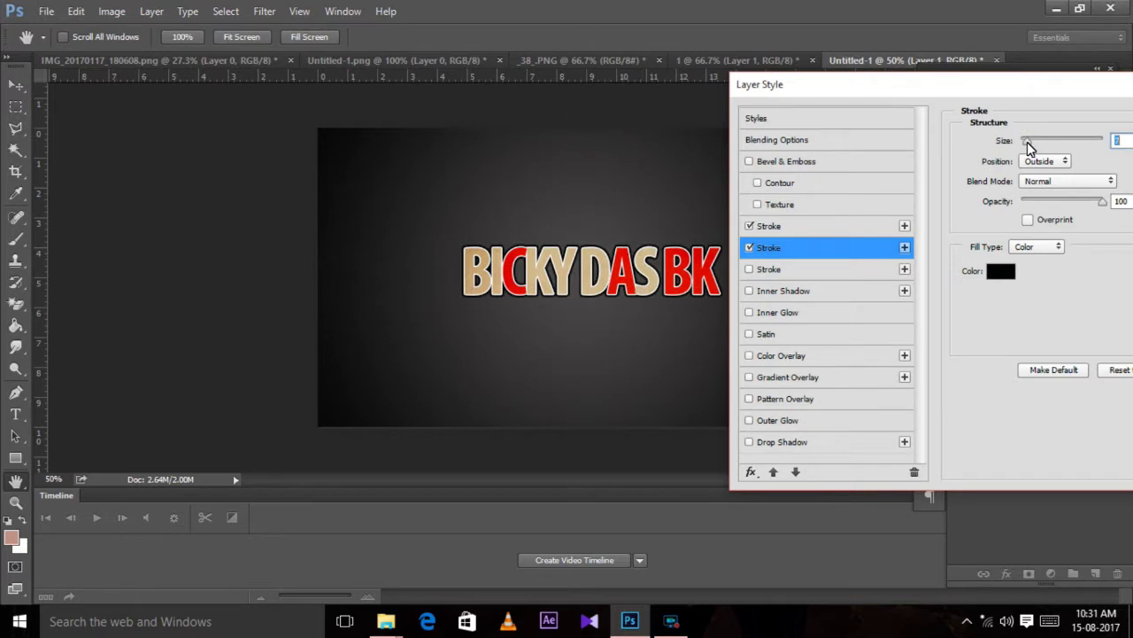
drag(1031, 147, 1029, 146)
click(843, 226)
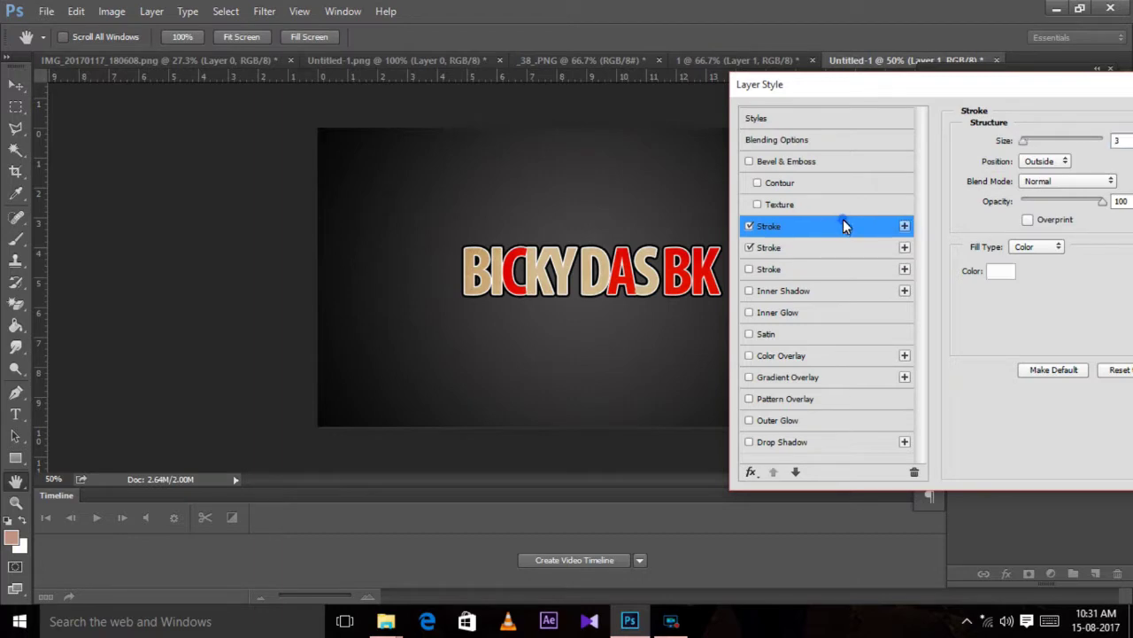
Make the first stroke black and the second stroke near-white at minimum size
click(1001, 269)
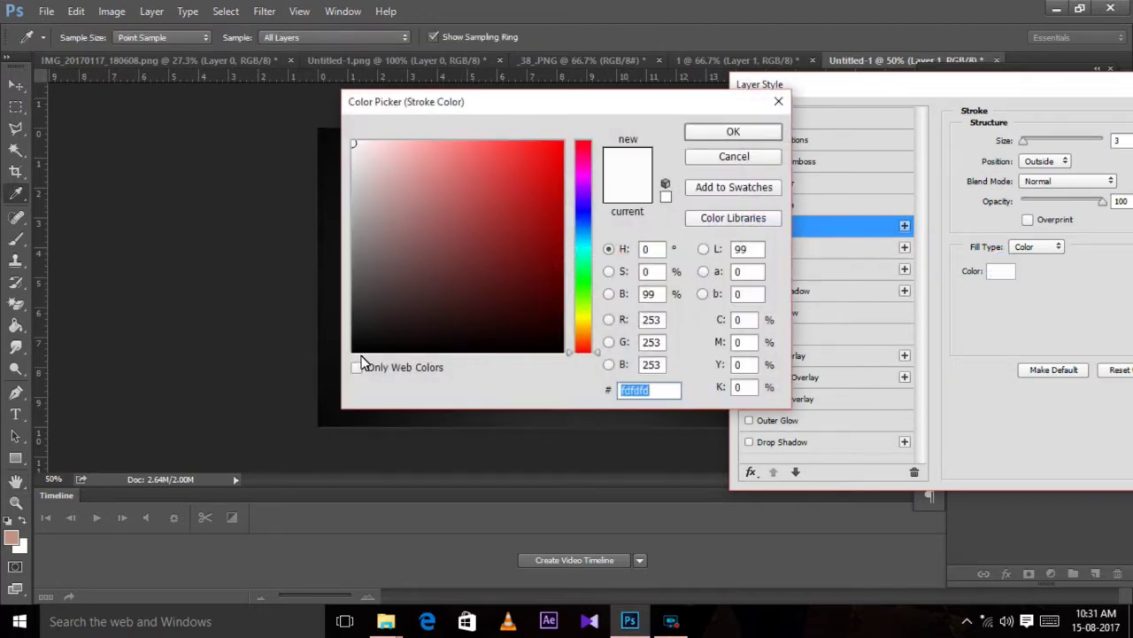
click(356, 352)
click(733, 131)
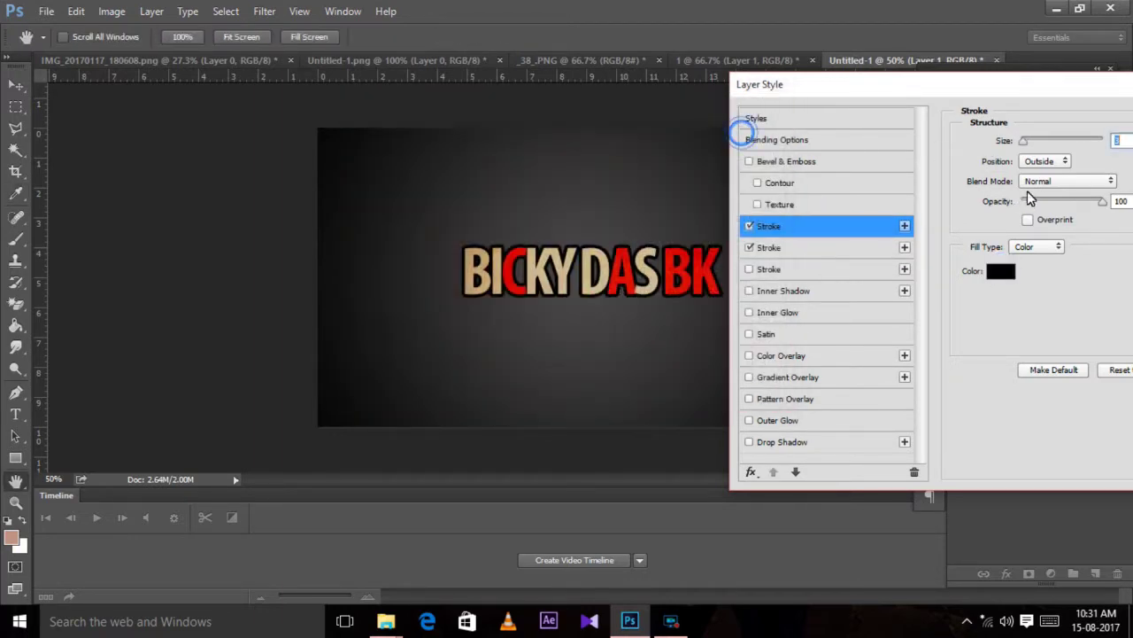
click(820, 252)
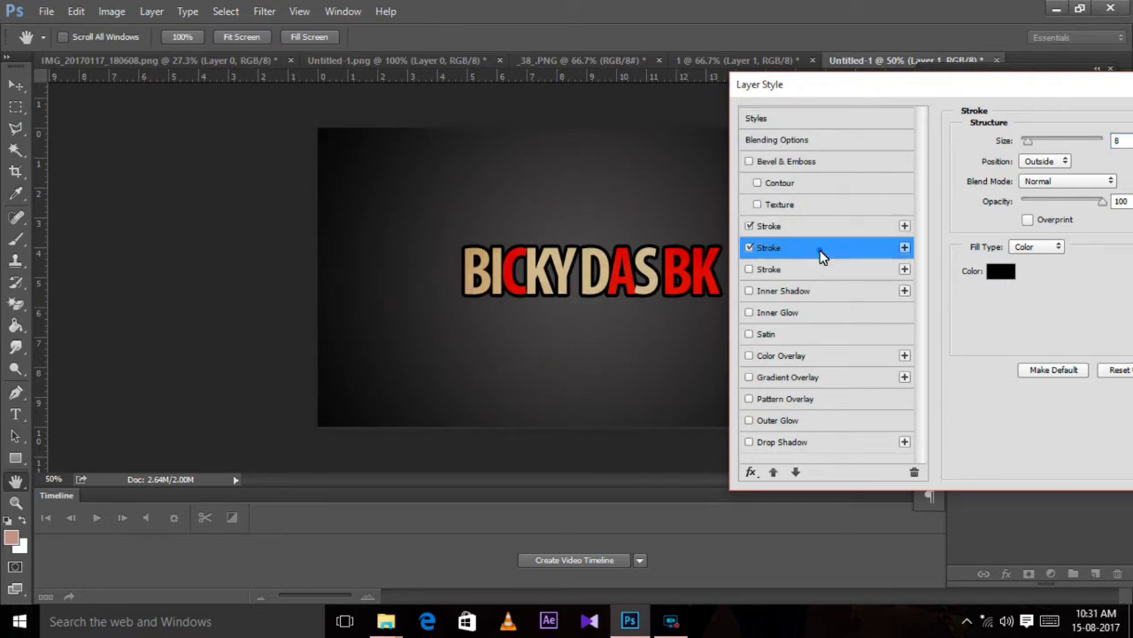
click(1001, 271)
click(362, 152)
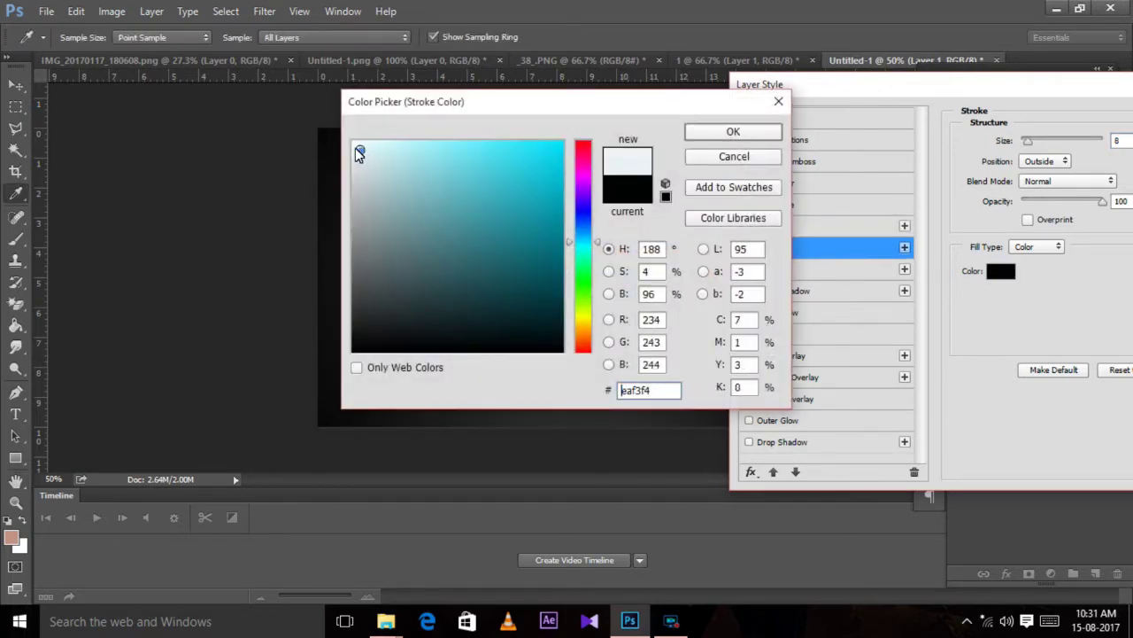
click(733, 131)
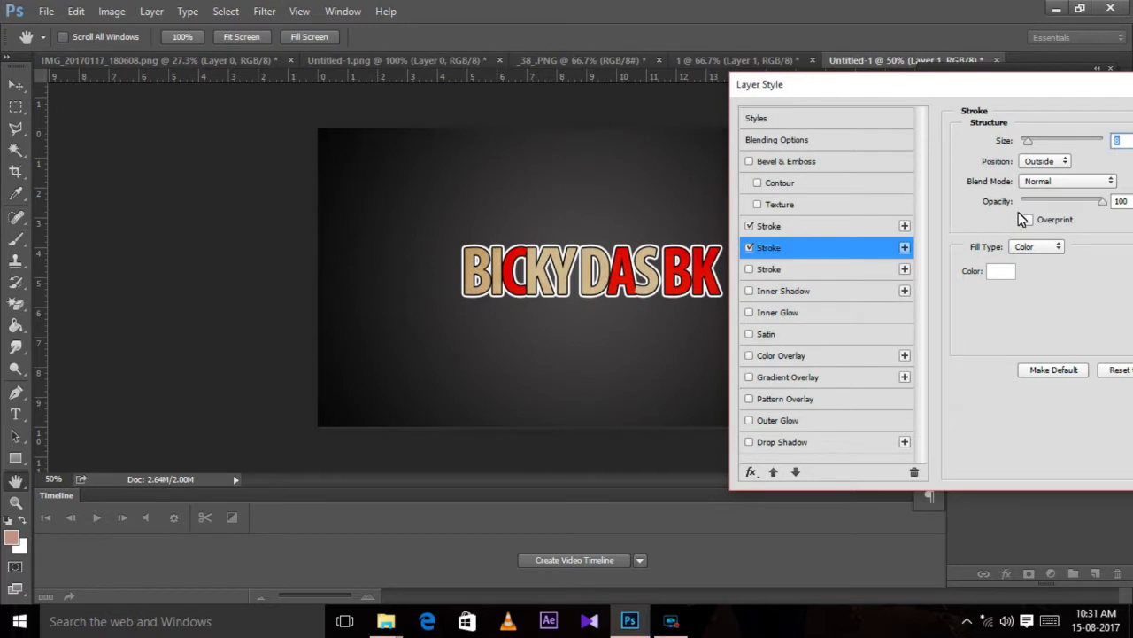
drag(1028, 142, 1023, 141)
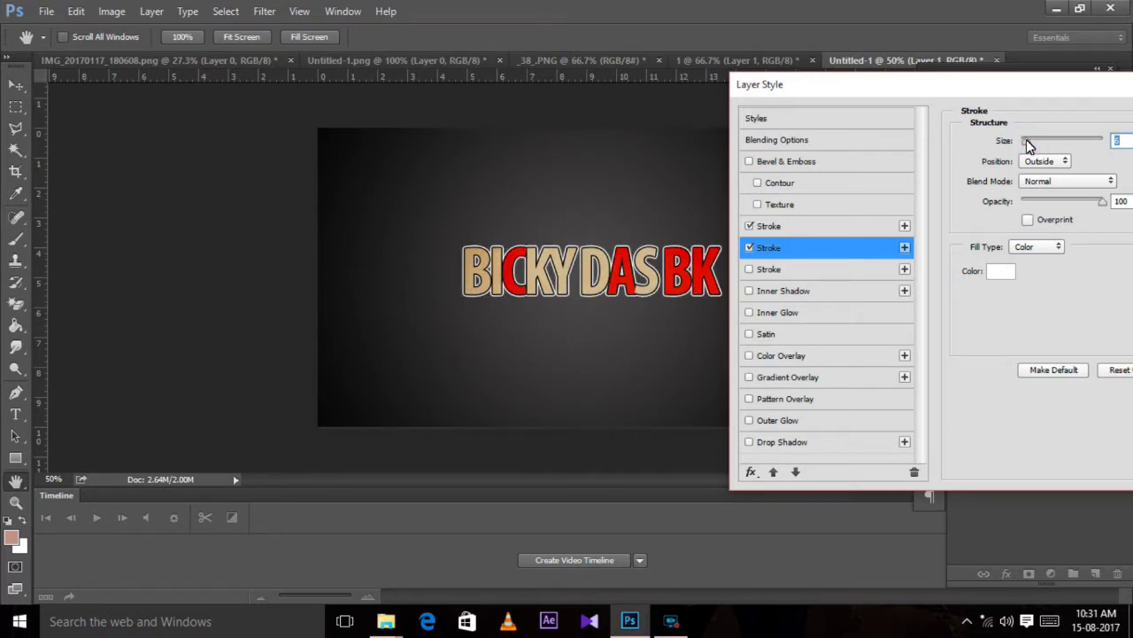
Set the black stroke size to 5 px and apply the layer style
click(849, 228)
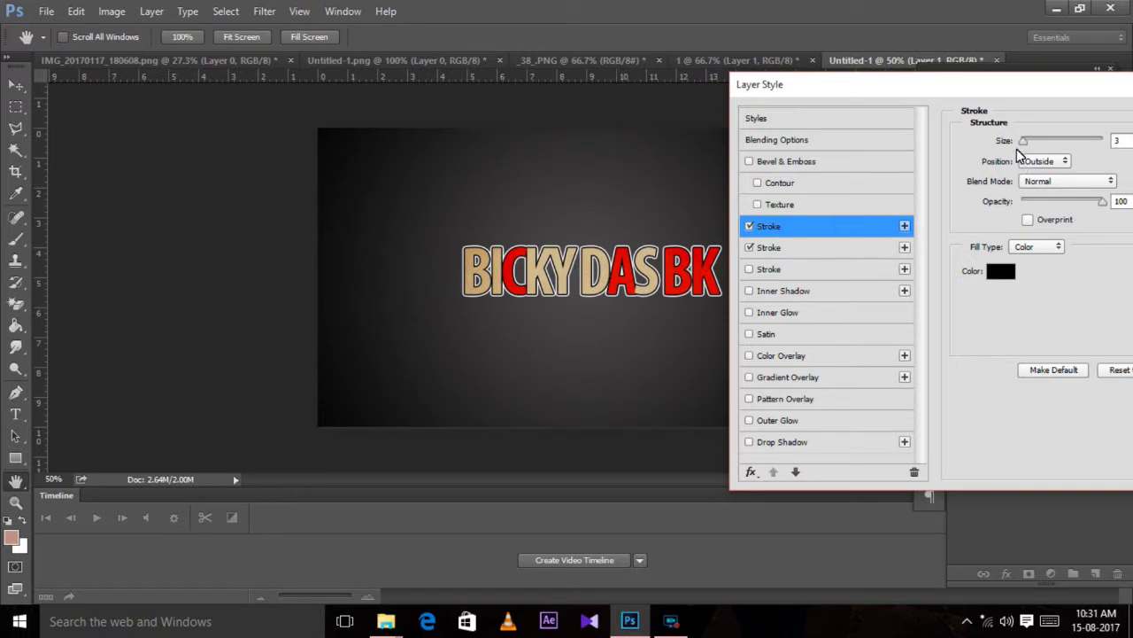
double_click(1117, 140)
text(5)
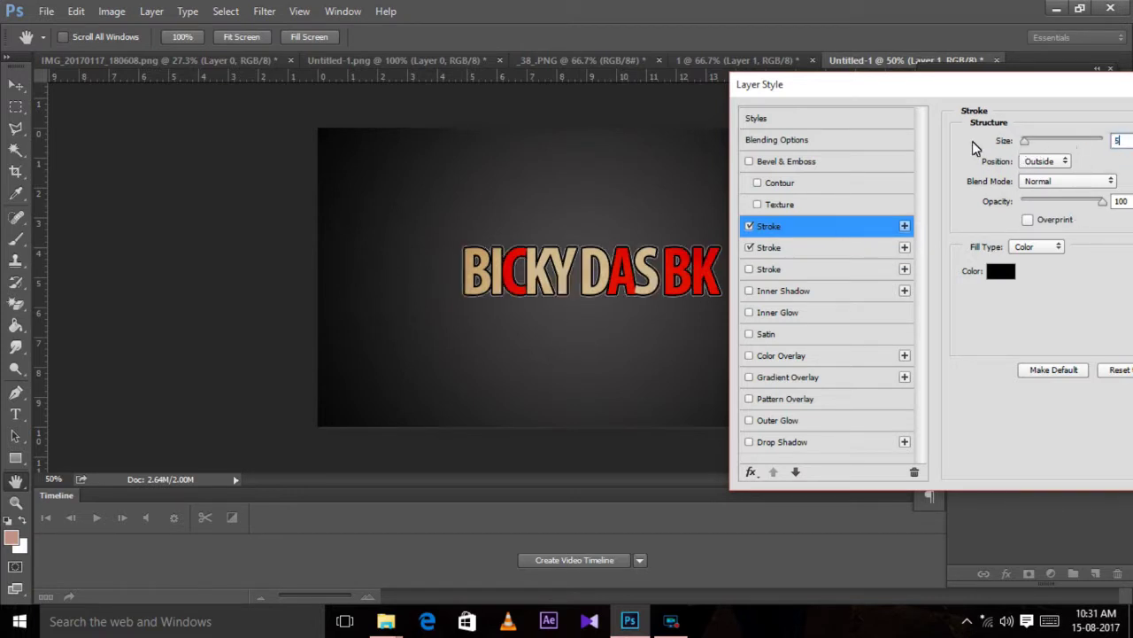
drag(965, 89, 731, 118)
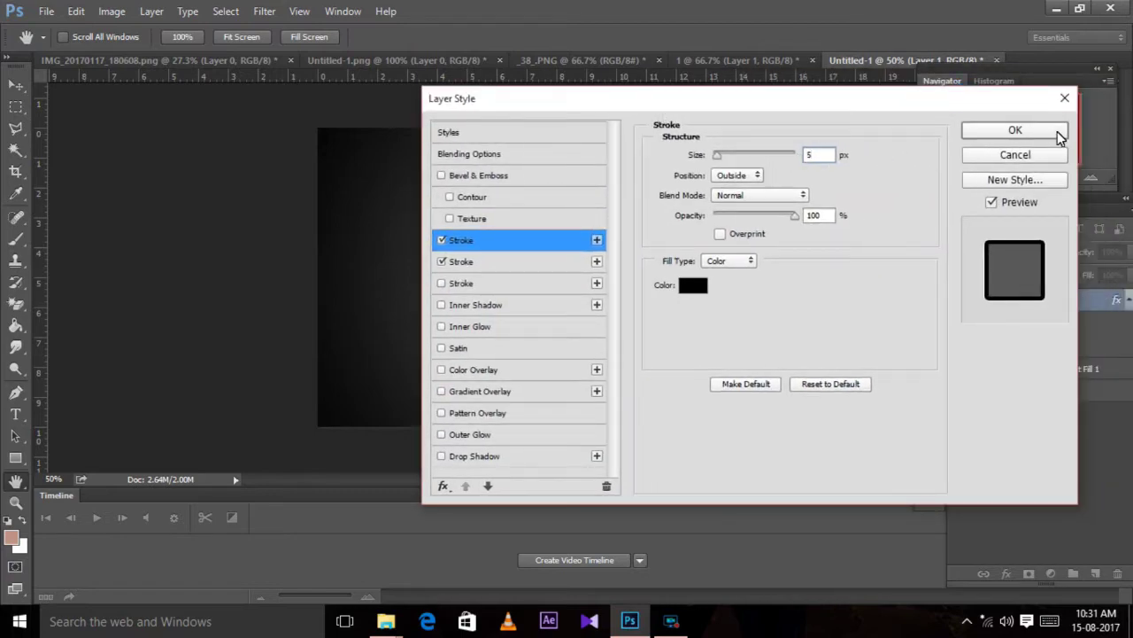
click(1012, 128)
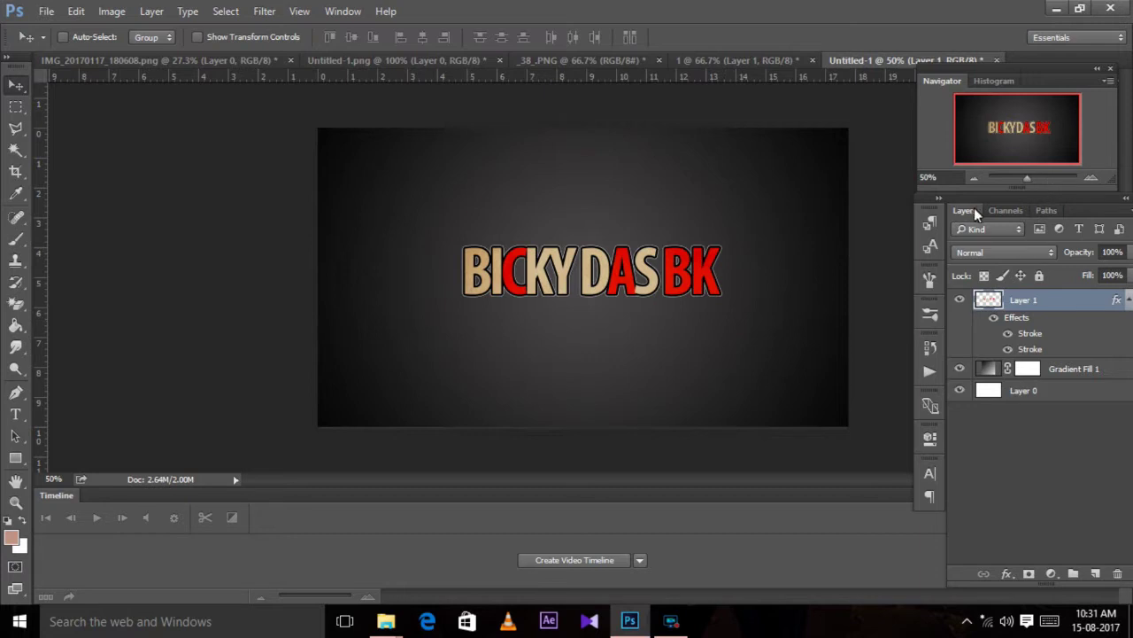
Rasterize Layer 1's layer style and create a video timeline for the document
right_click(1044, 300)
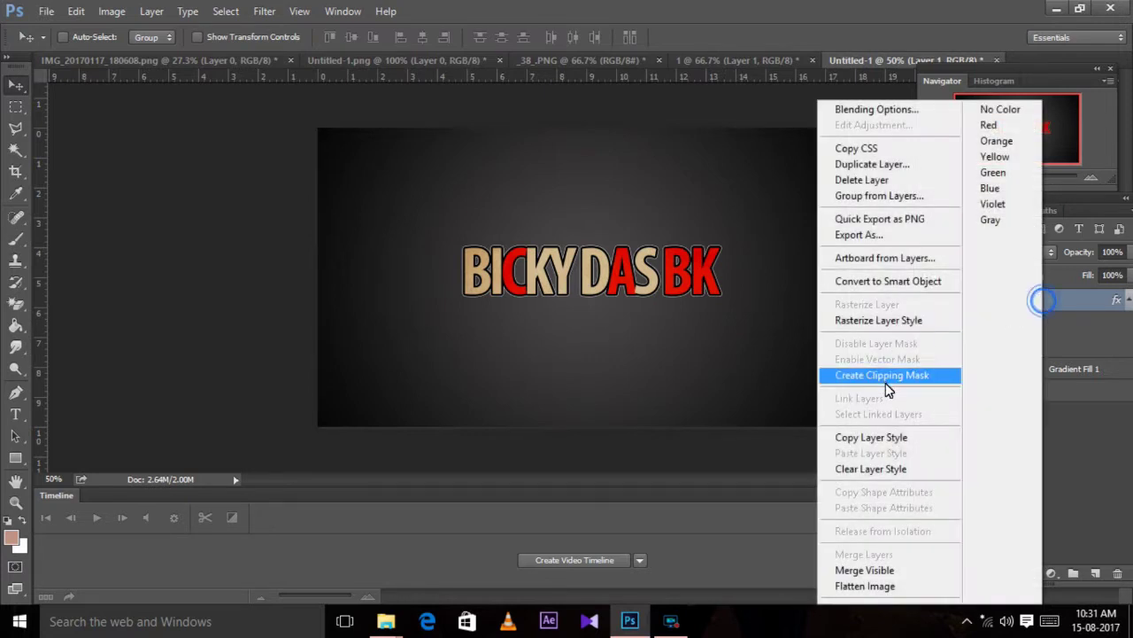
click(865, 330)
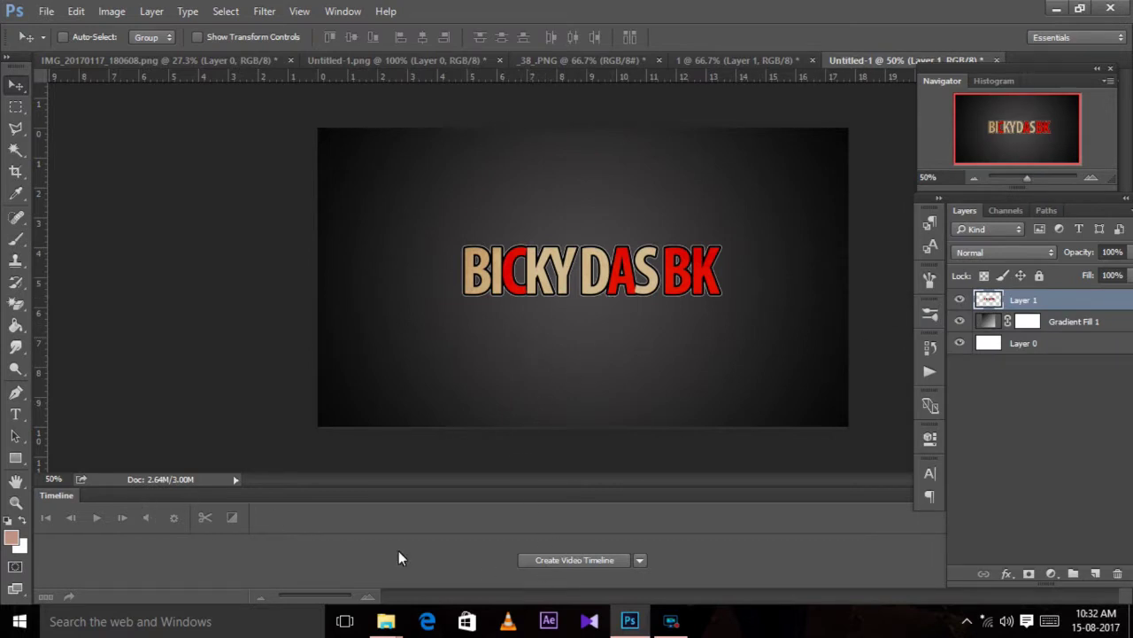
click(572, 559)
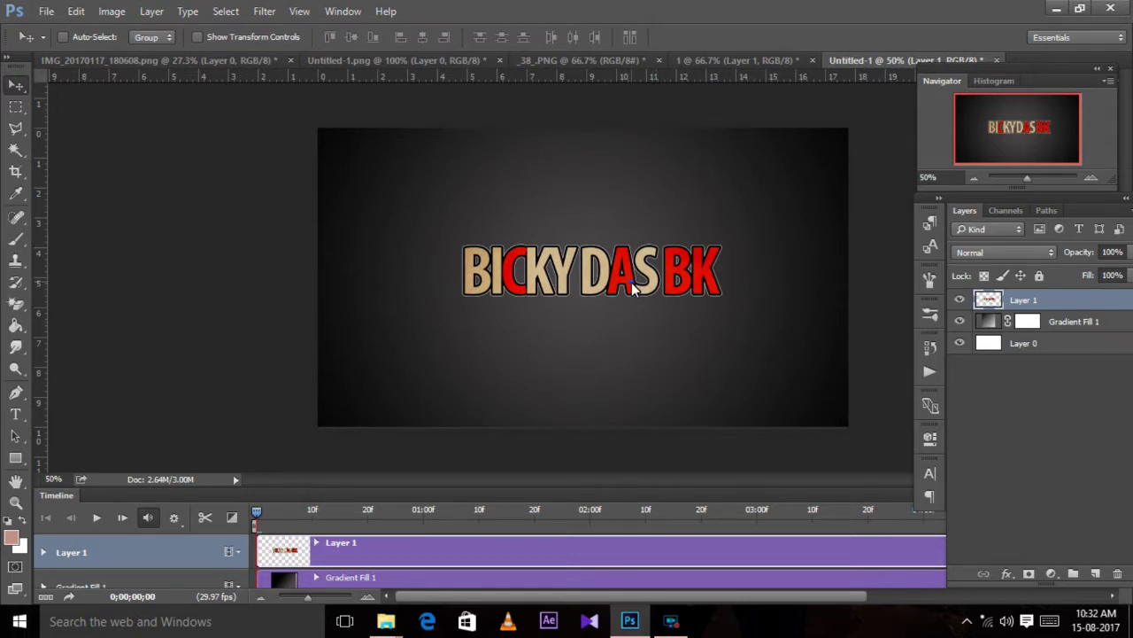
Move the logo text slightly lower on the canvas and enlarge the Timeline panel
drag(631, 282, 626, 314)
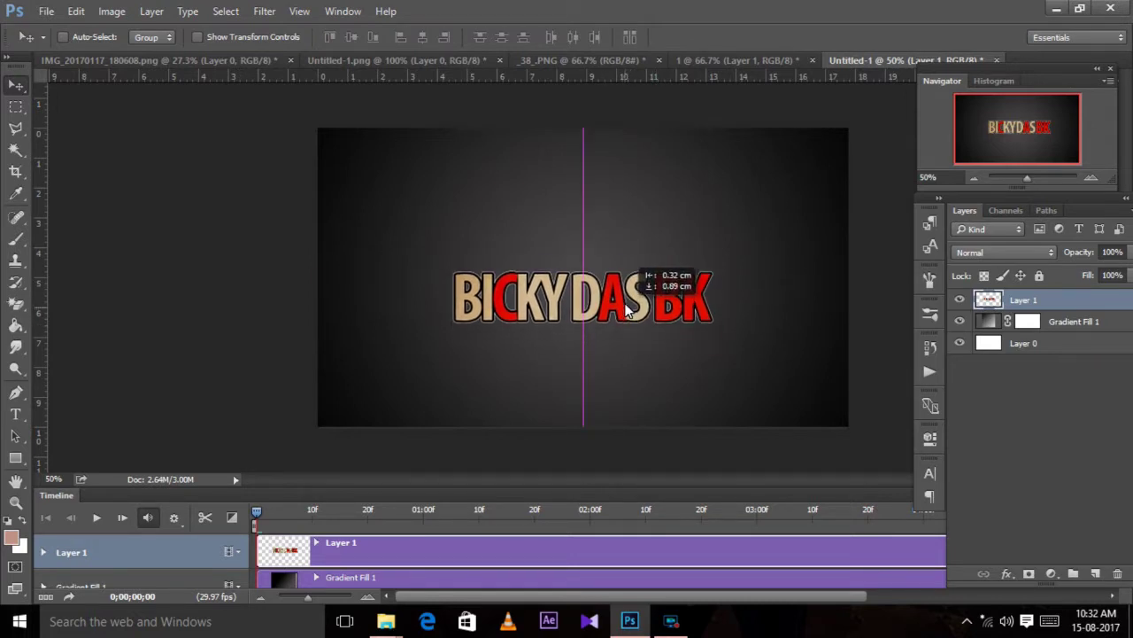
drag(627, 311, 626, 323)
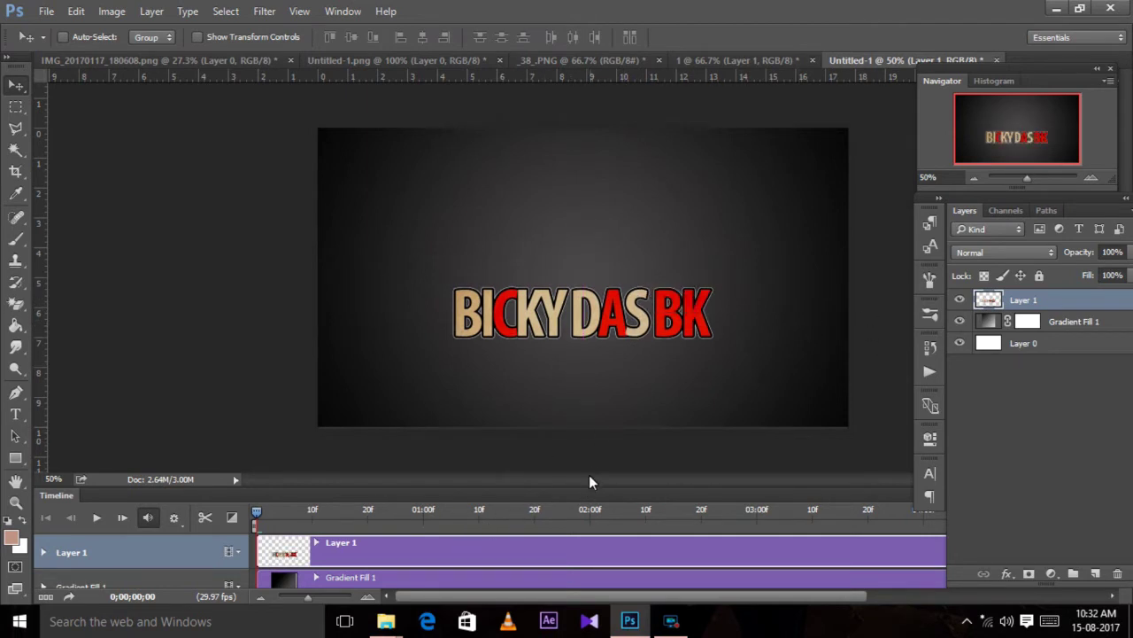
drag(586, 489, 588, 410)
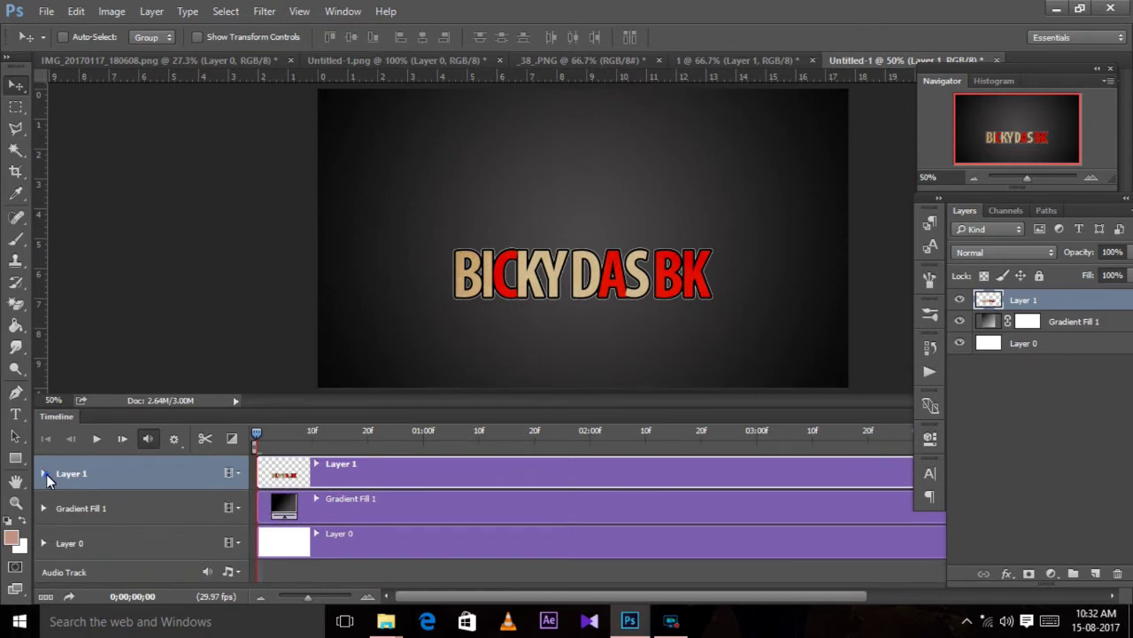
Add Position, Opacity and Style keyframes for Layer 1 at time zero, nudging the logo right
click(44, 473)
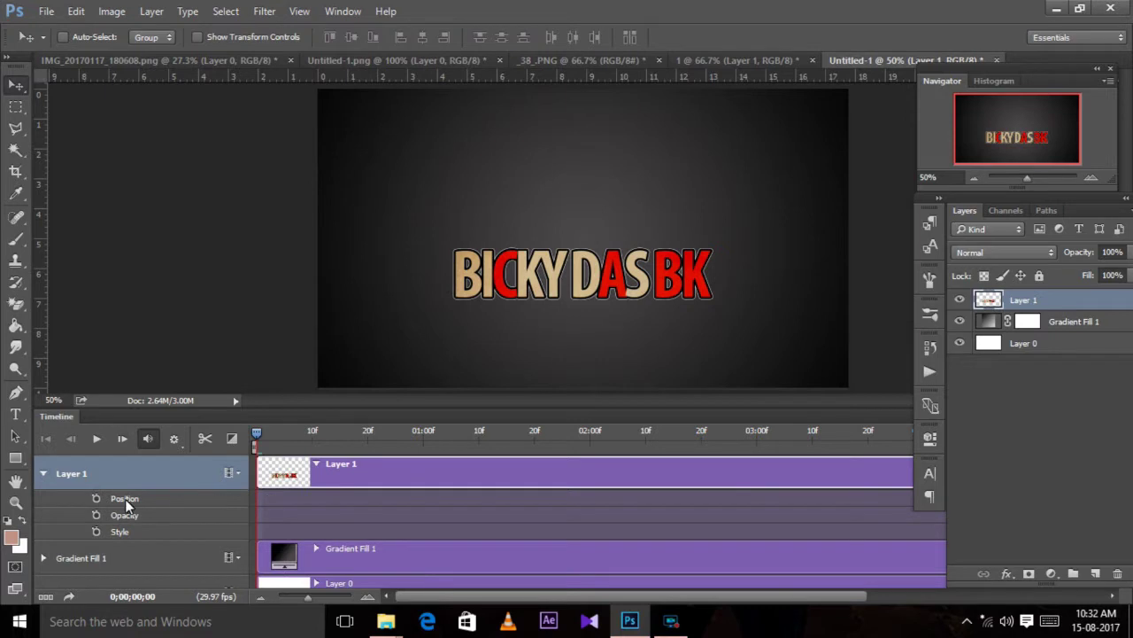
click(95, 497)
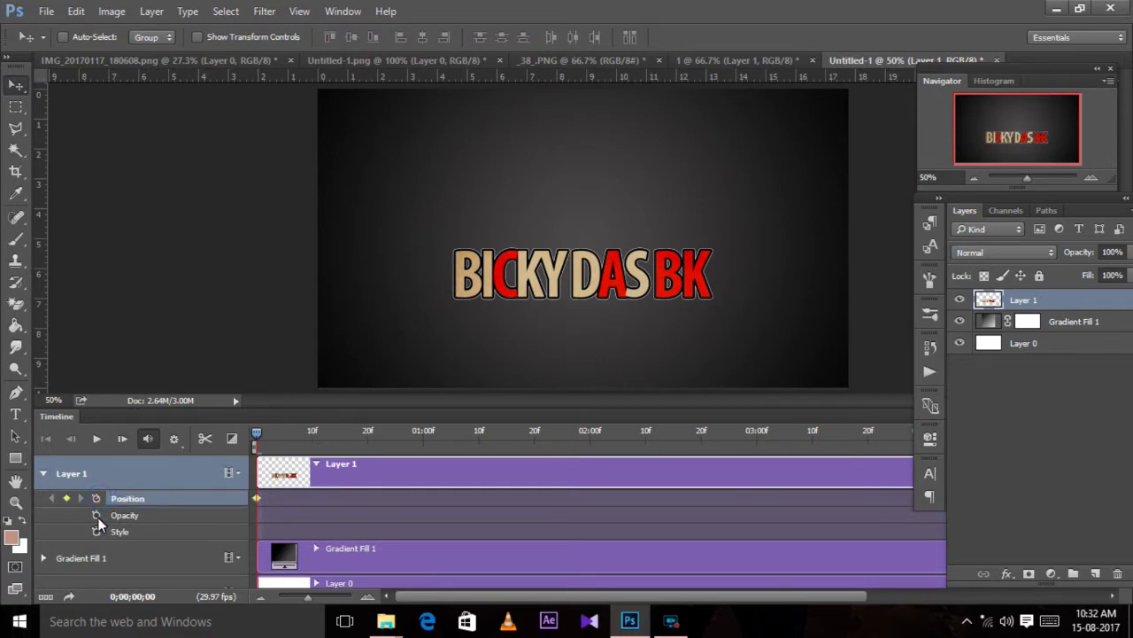
click(97, 531)
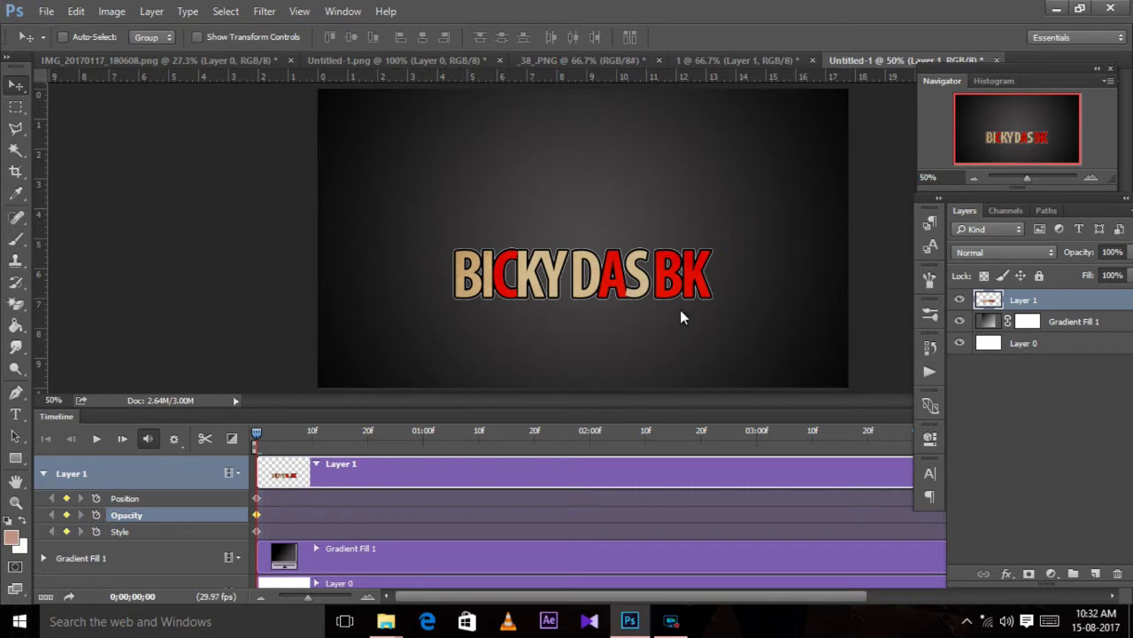
drag(668, 295, 675, 295)
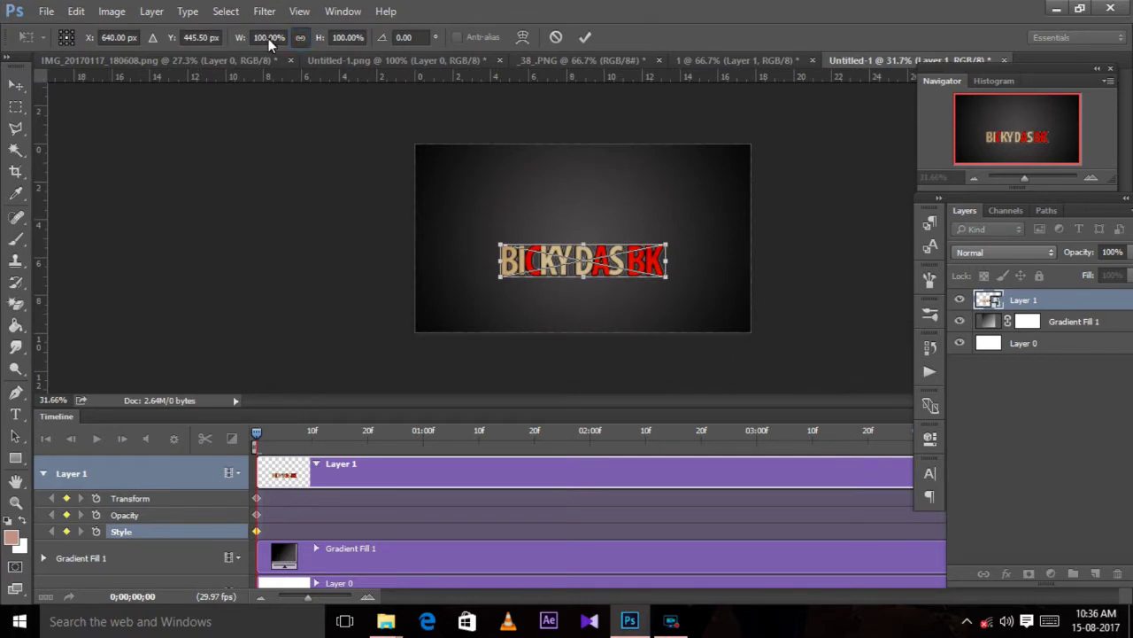
Scale Layer 1's logo to 8000% at the first frame, then move the playhead to about frame 15
drag(269, 39, 254, 39)
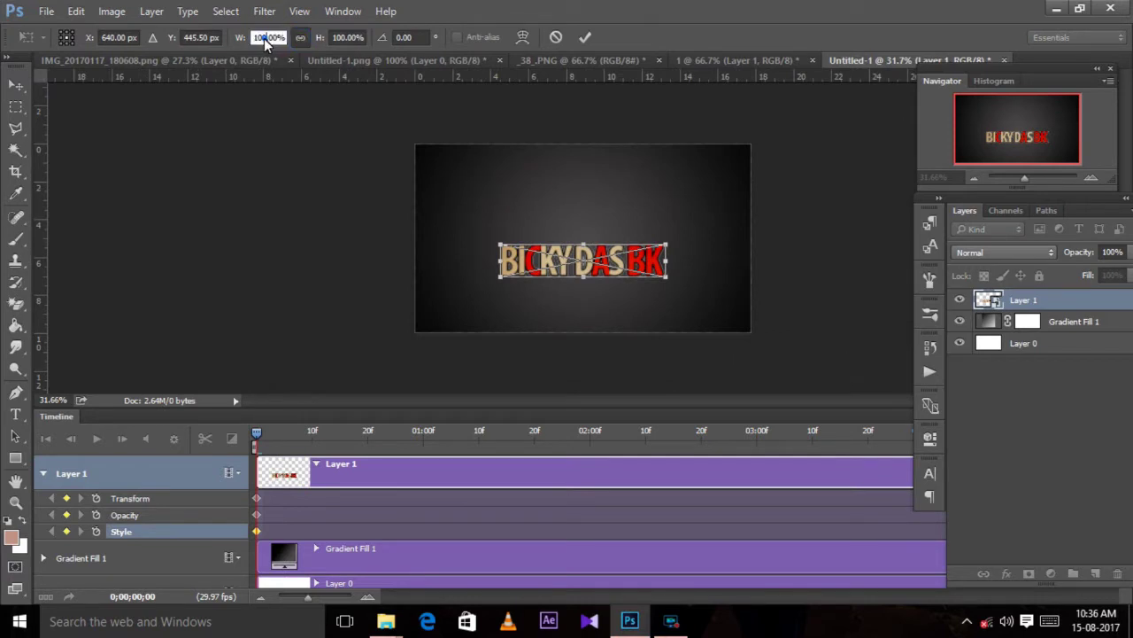
text(8000)
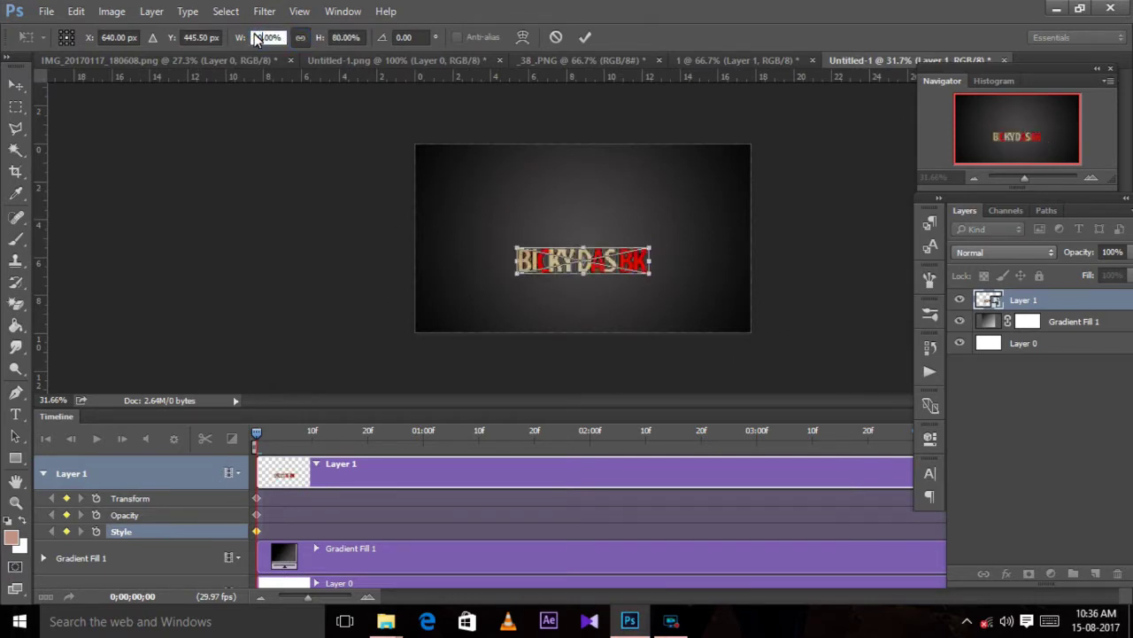
key(Return)
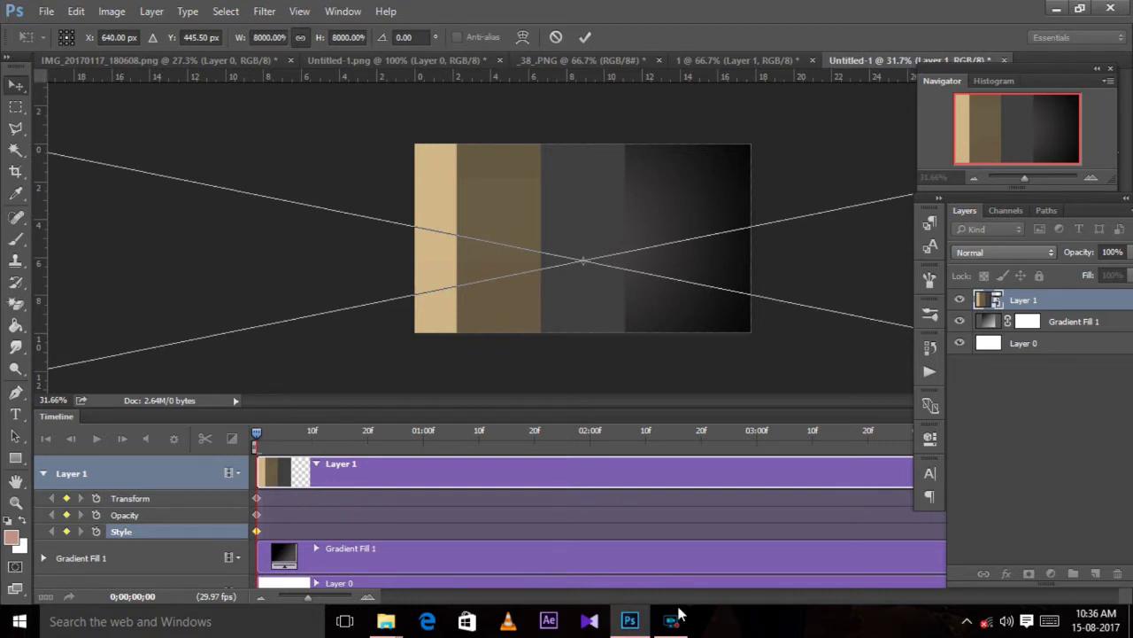
key(Return)
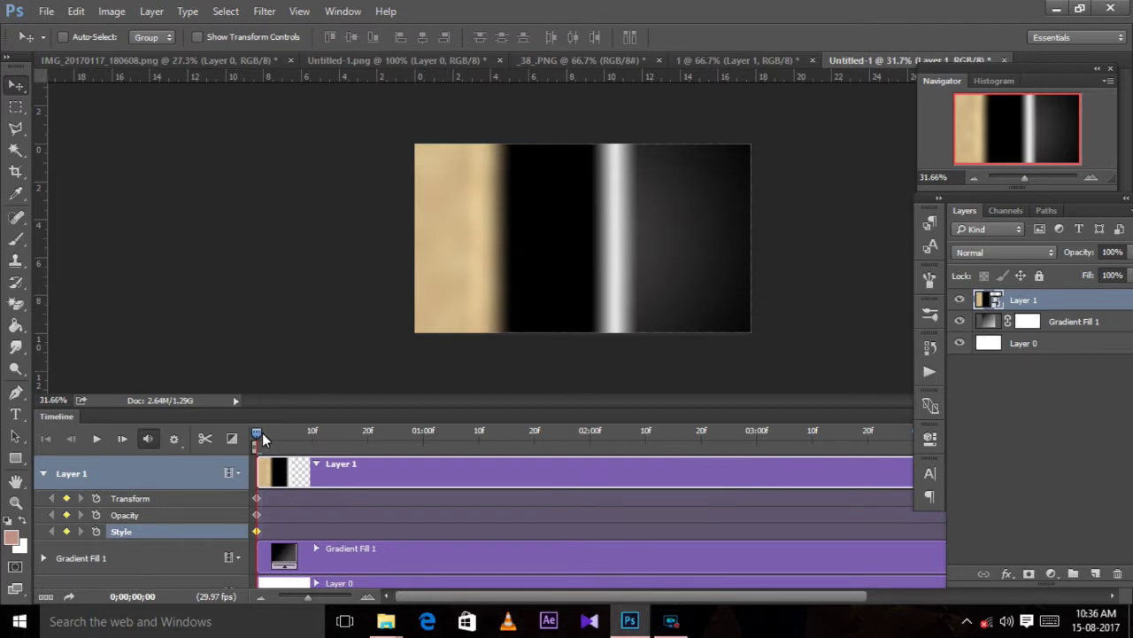
drag(258, 434, 345, 433)
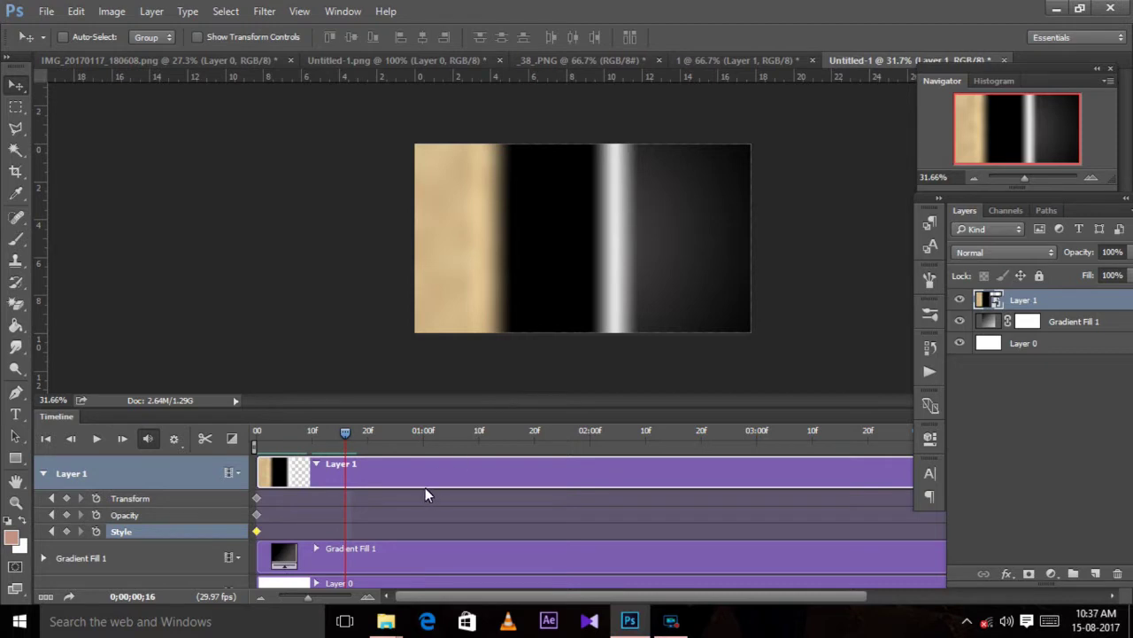
key(ctrl+t)
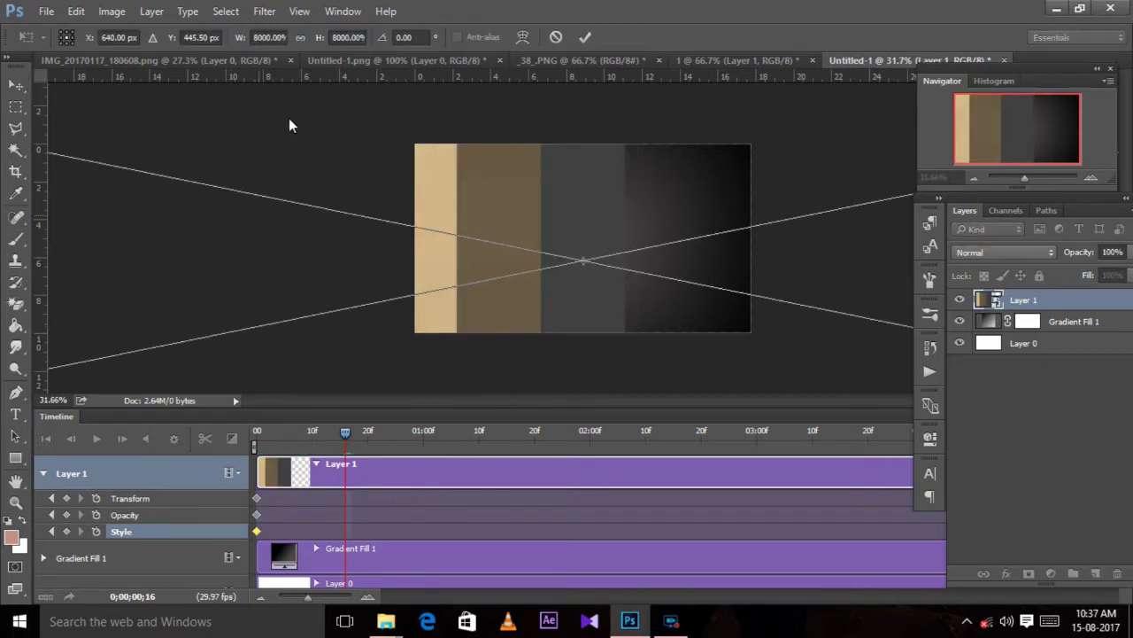
Scale the logo back to 100% and move it below centre, recording a Transform keyframe near frame 15
double_click(263, 38)
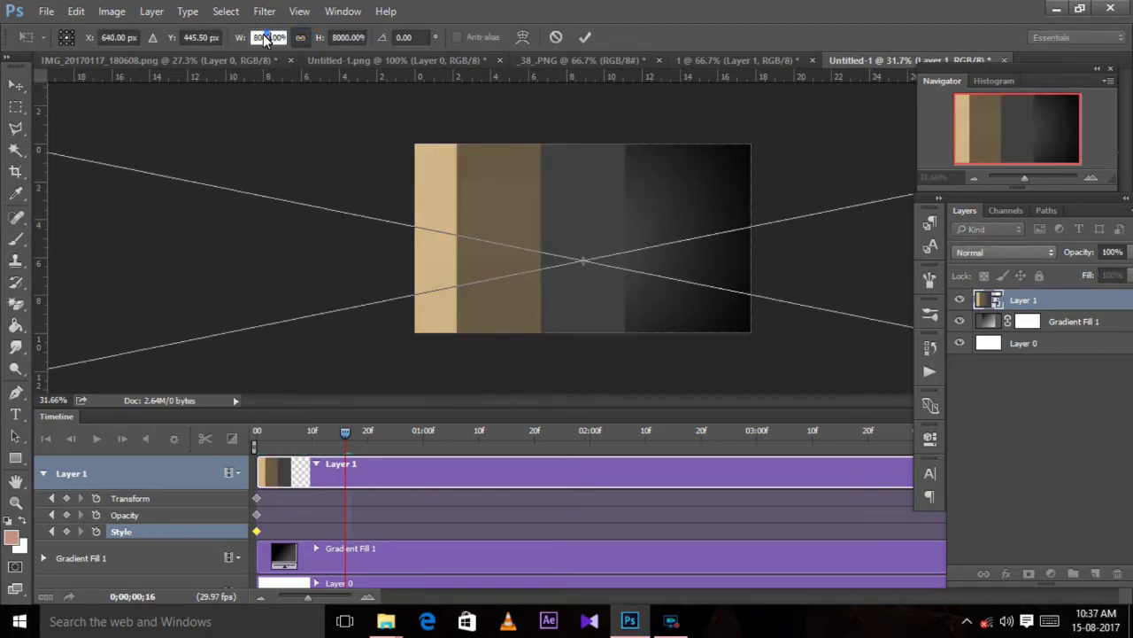
double_click(262, 40)
text(100)
key(Return)
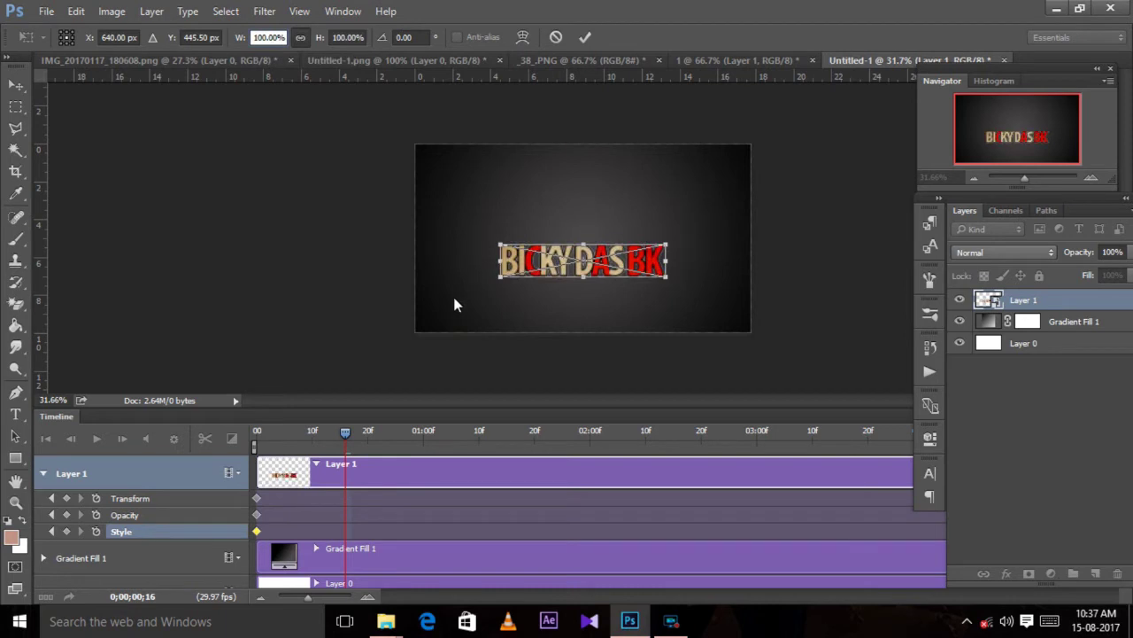
drag(624, 260, 630, 284)
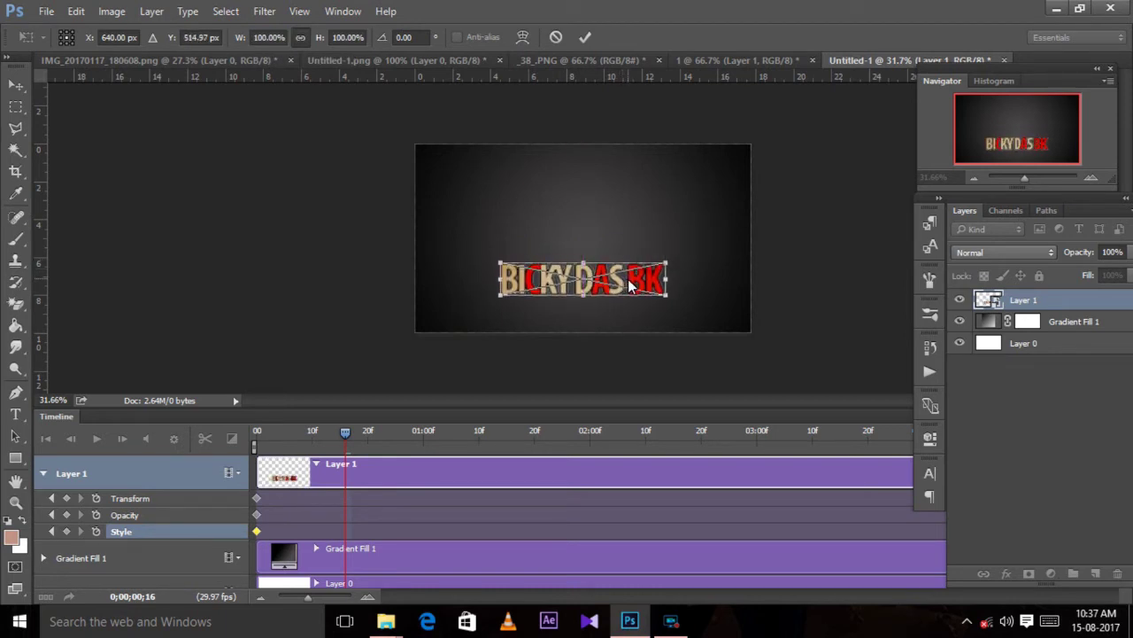
key(Return)
Scrub back to the first frame and step forward one frame to check the zoom
drag(345, 432, 306, 432)
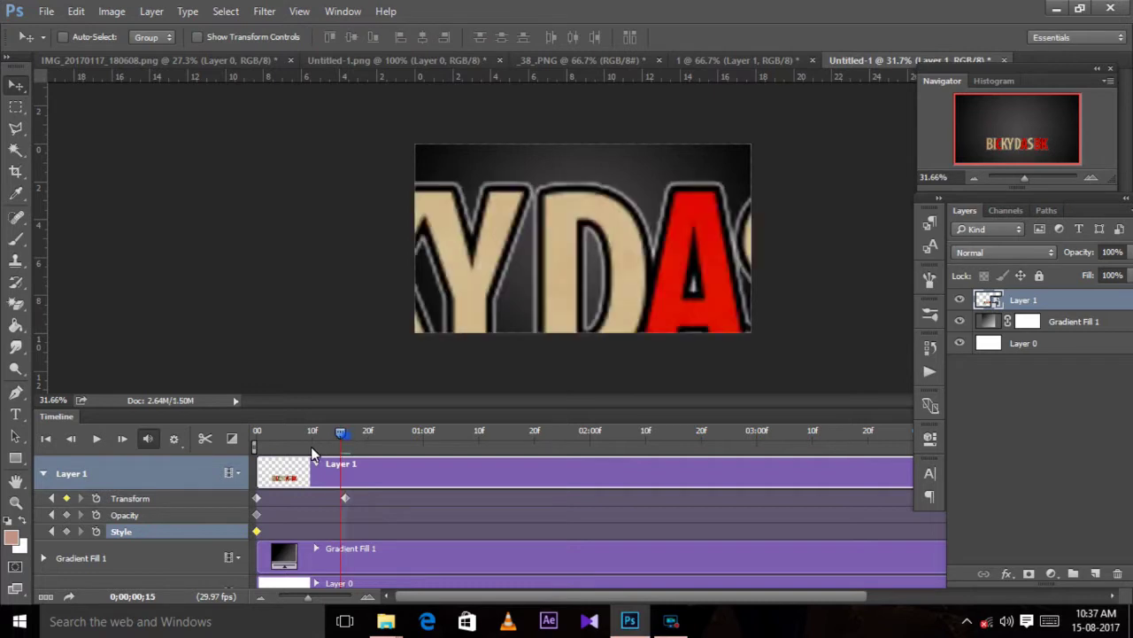
click(256, 431)
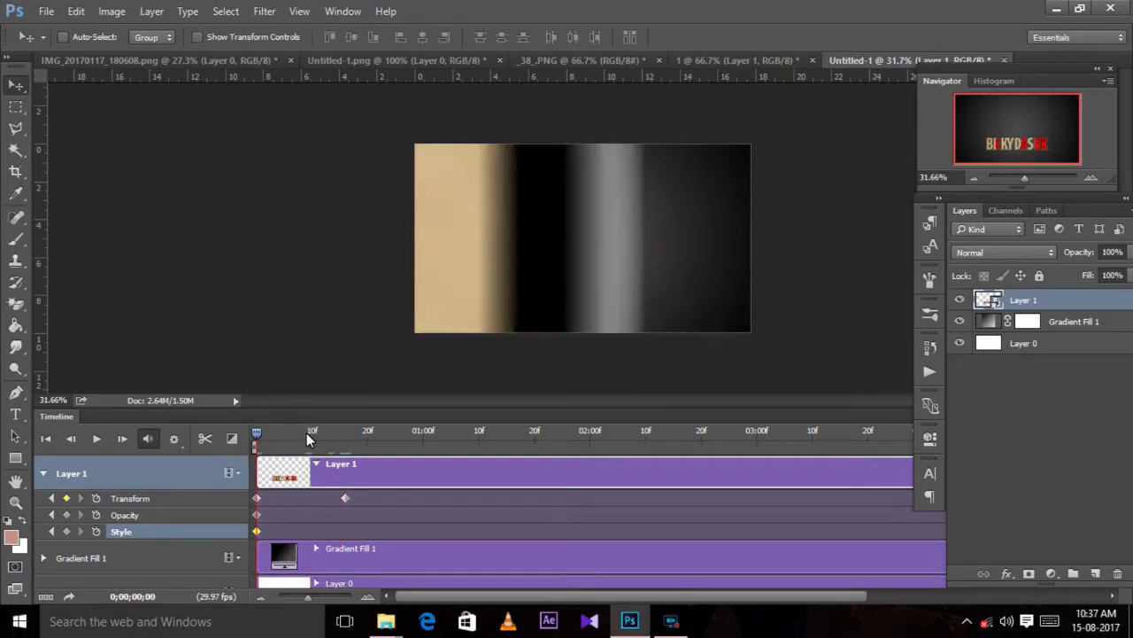
key(Right)
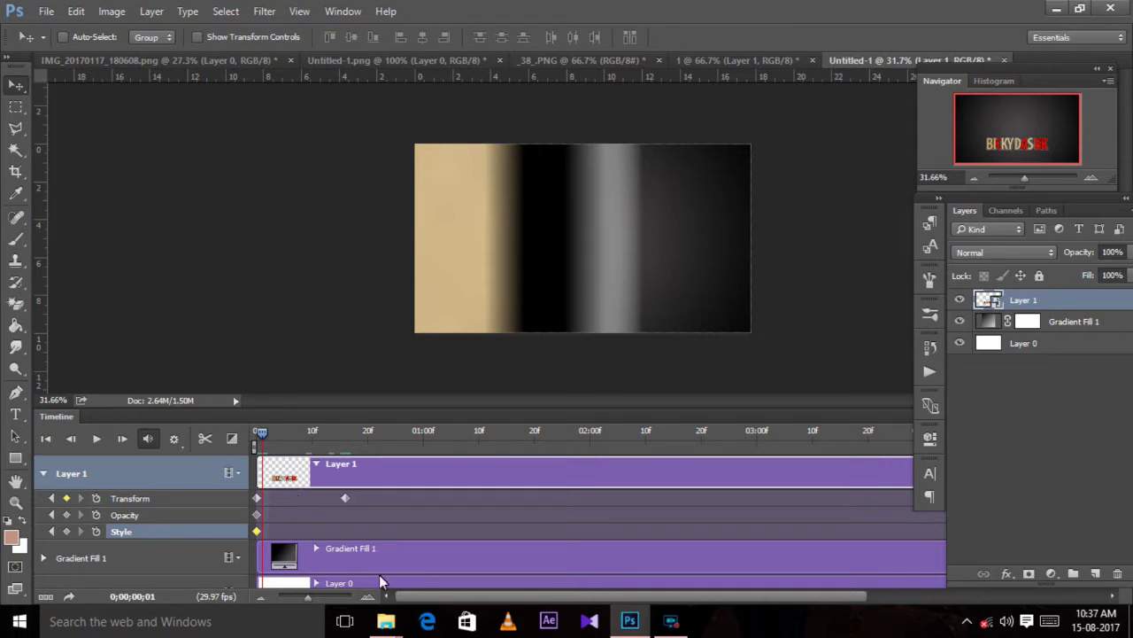
click(671, 621)
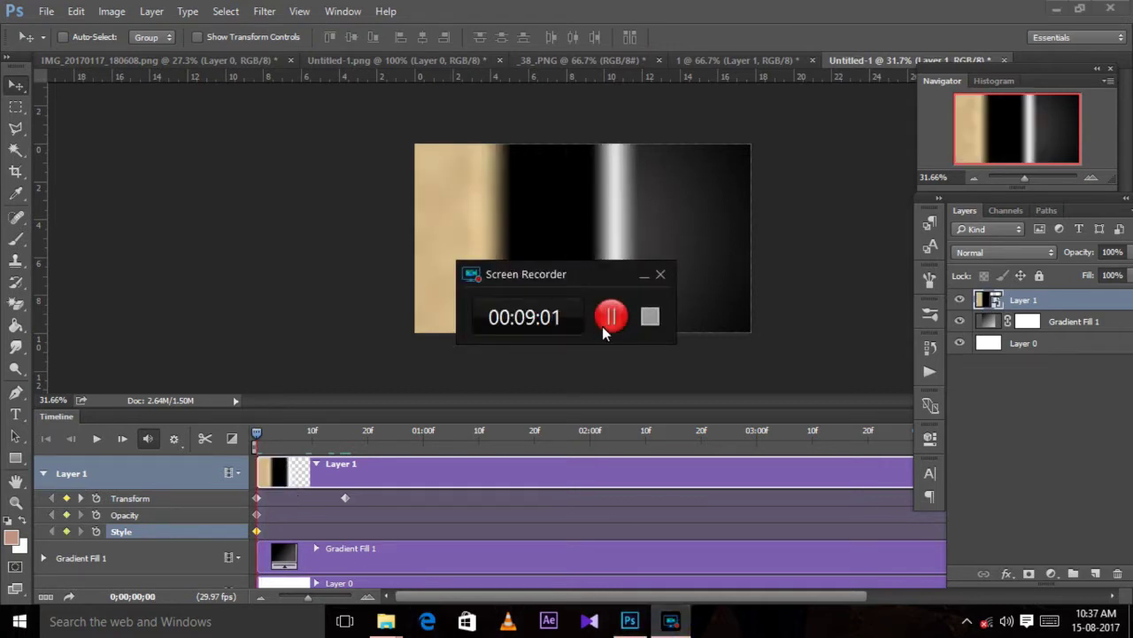
click(603, 324)
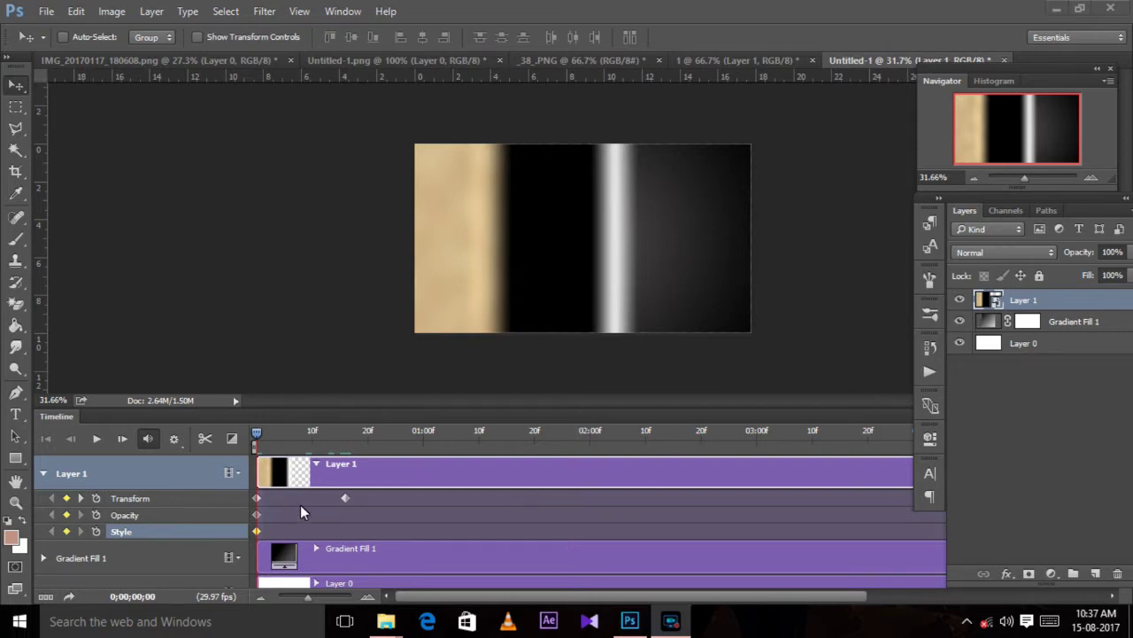
Play the zoom animation through to the BICKY DAS BK logo and fit the whole clip in the Timeline
click(97, 439)
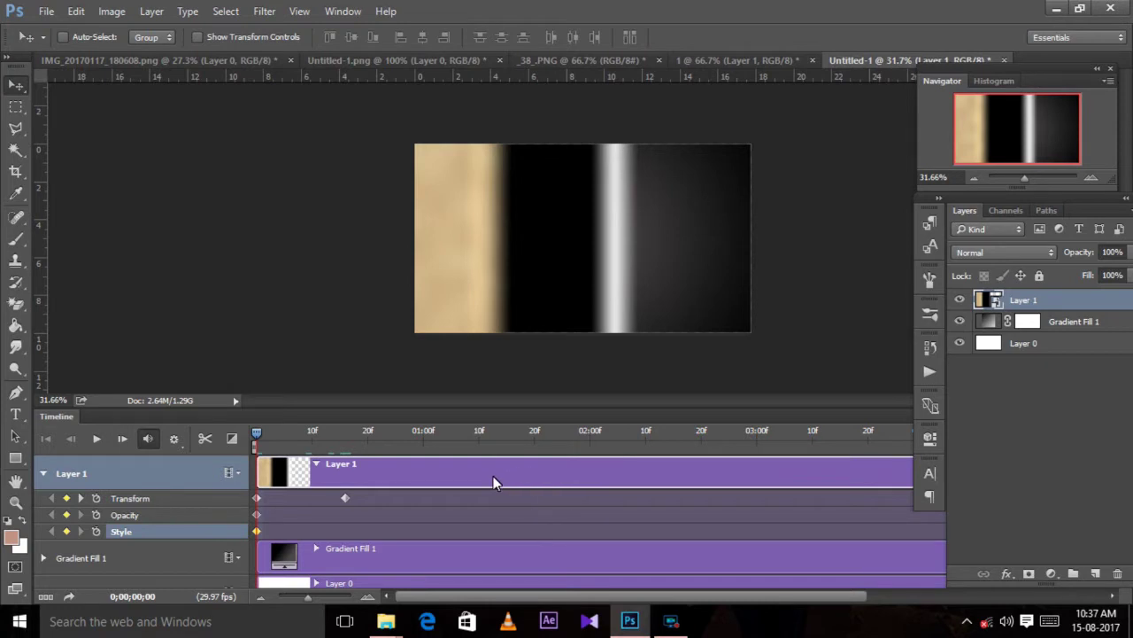
click(93, 441)
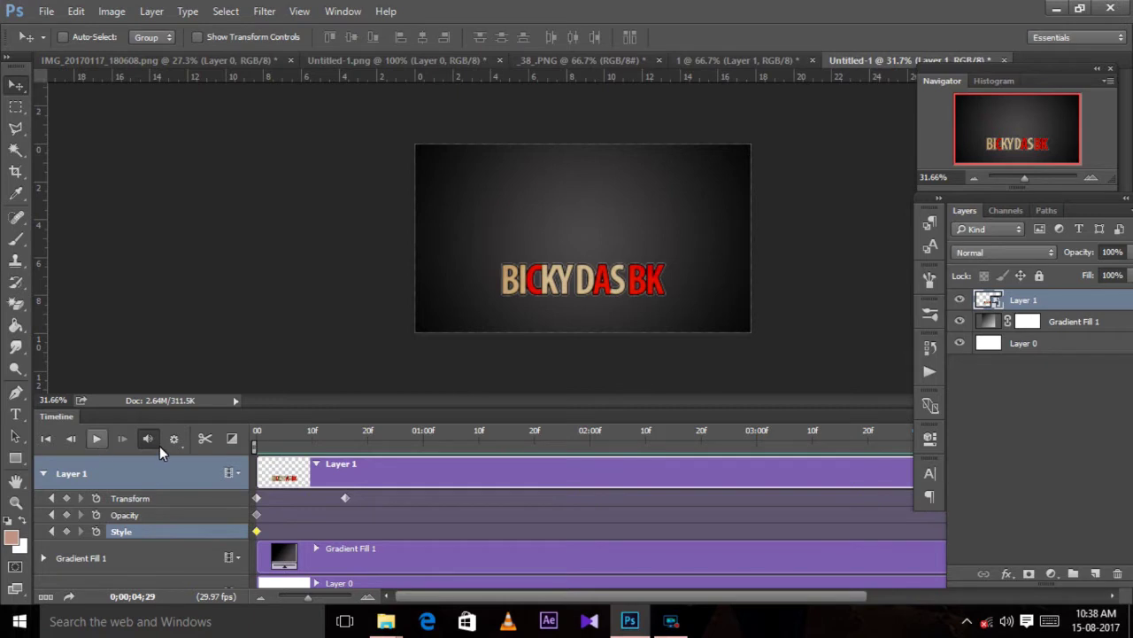
drag(309, 599, 294, 607)
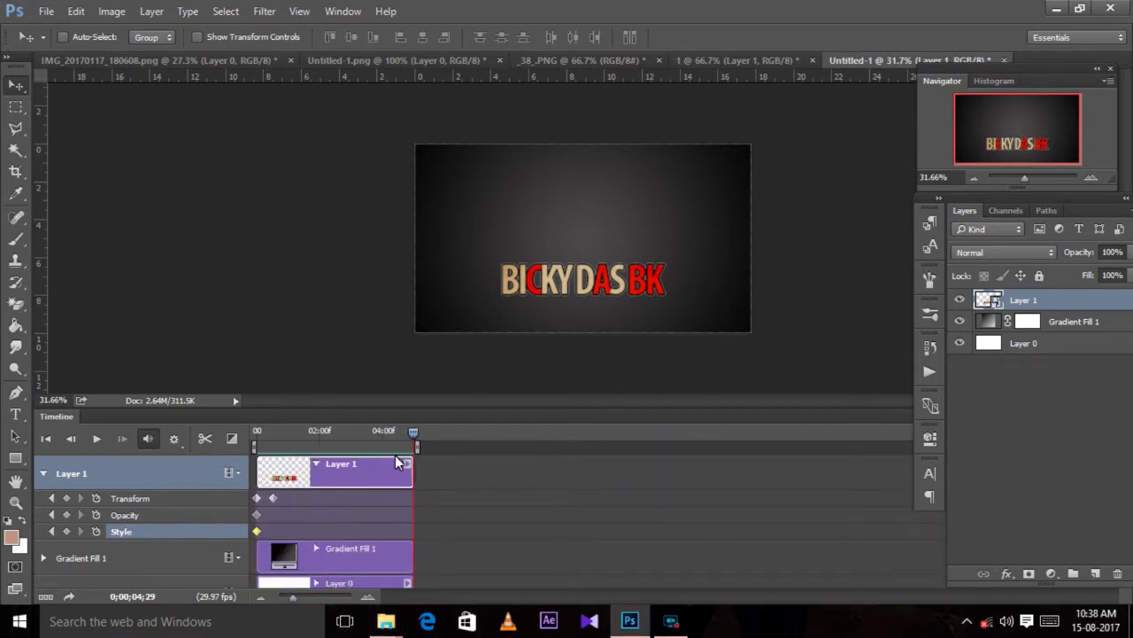
Preview the animation, then drag Layer 1's second Transform keyframe to about 16 frames and return to frame 0
drag(414, 431, 275, 432)
key(Home)
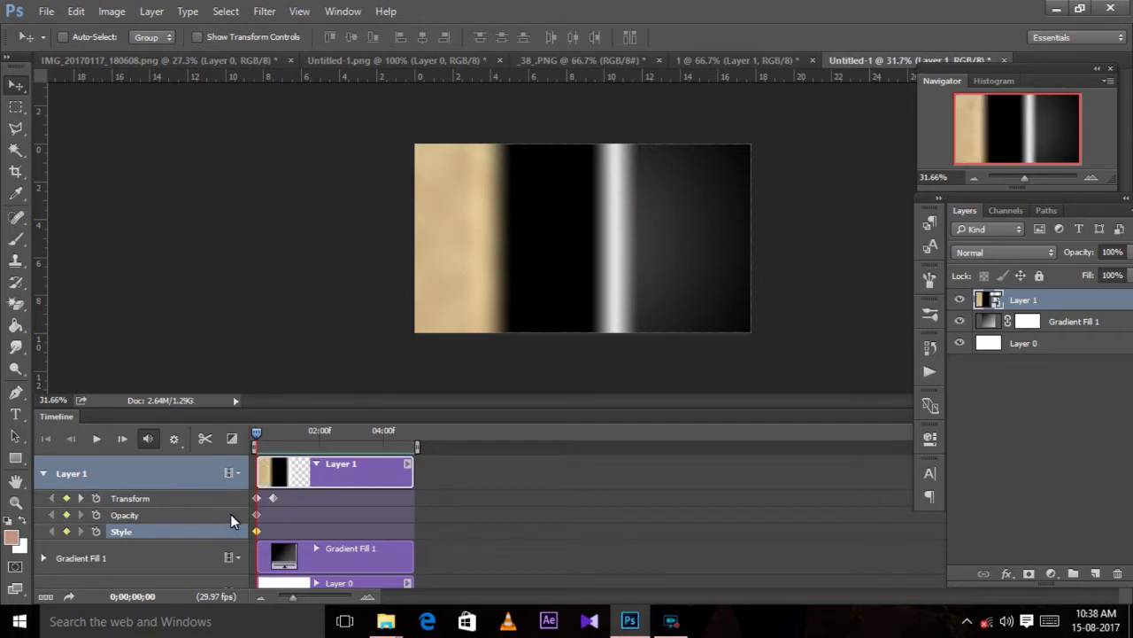
click(96, 438)
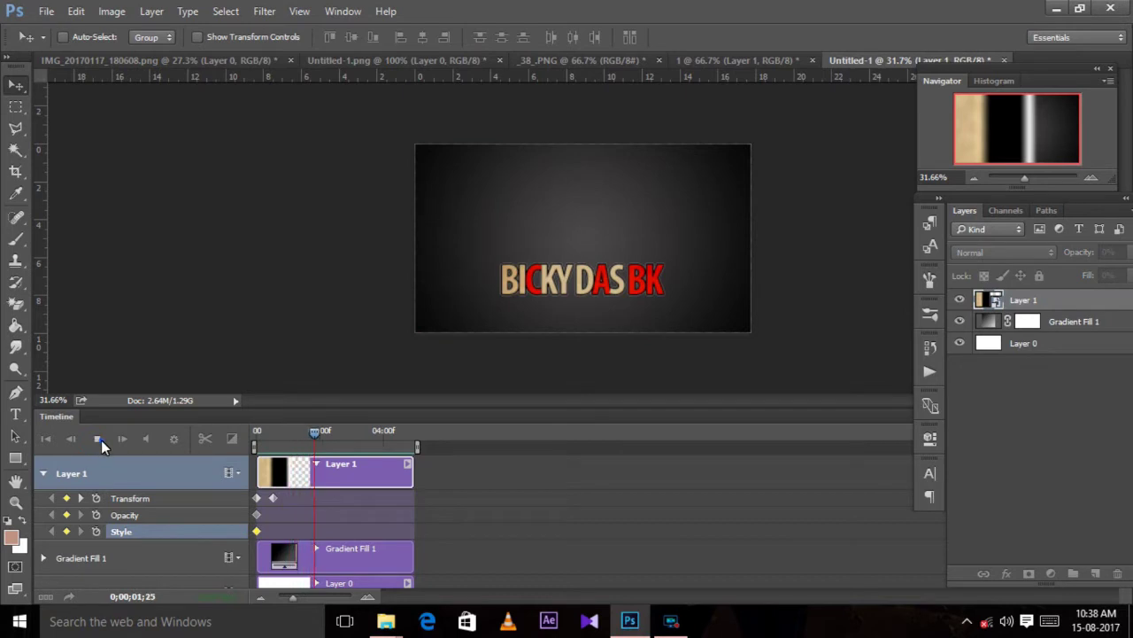
click(97, 439)
drag(273, 499, 293, 498)
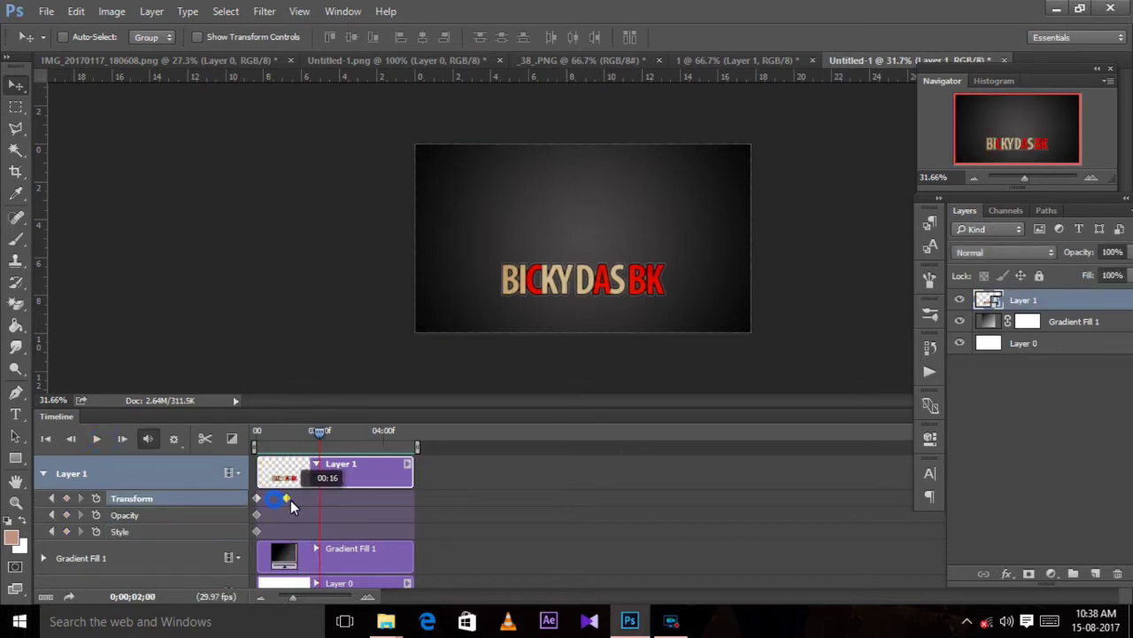
drag(320, 432, 275, 432)
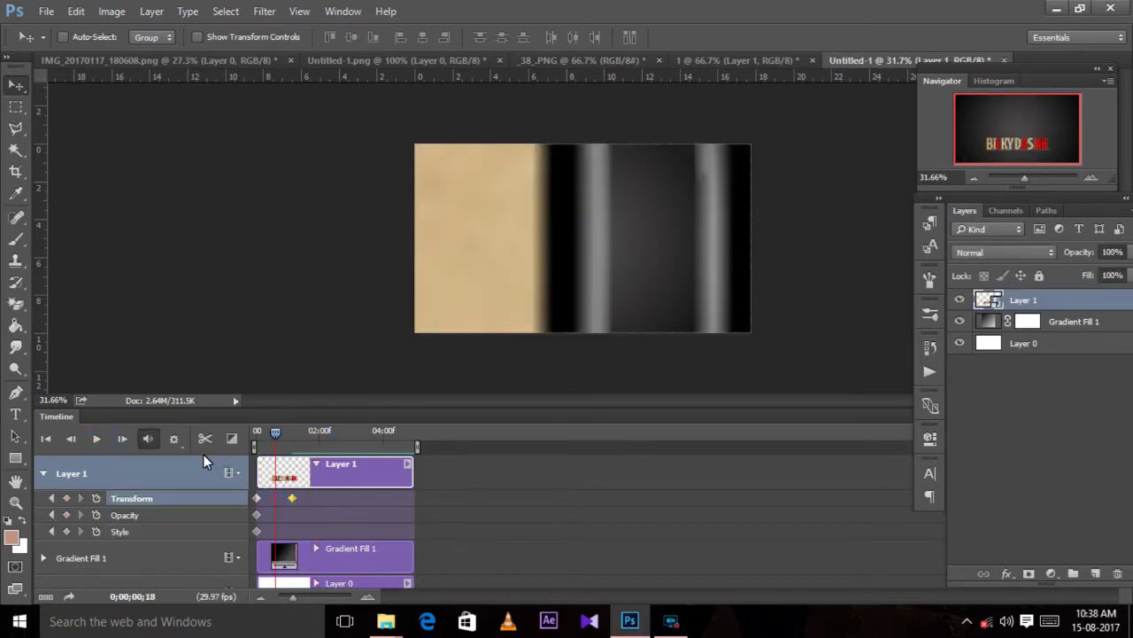
click(255, 446)
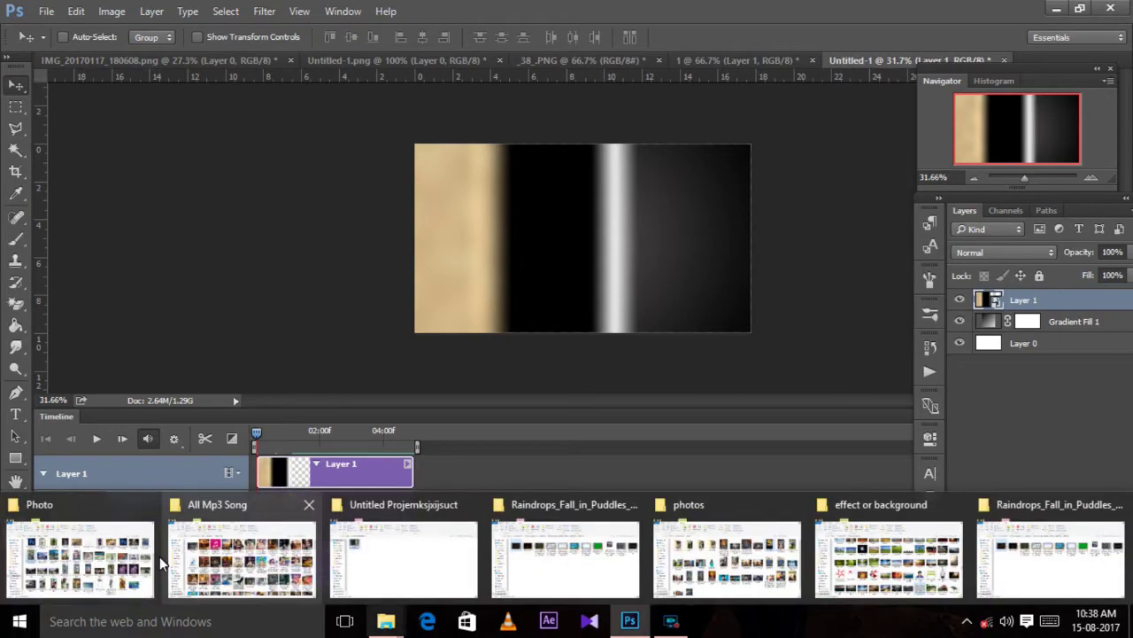
mouse_move(888, 544)
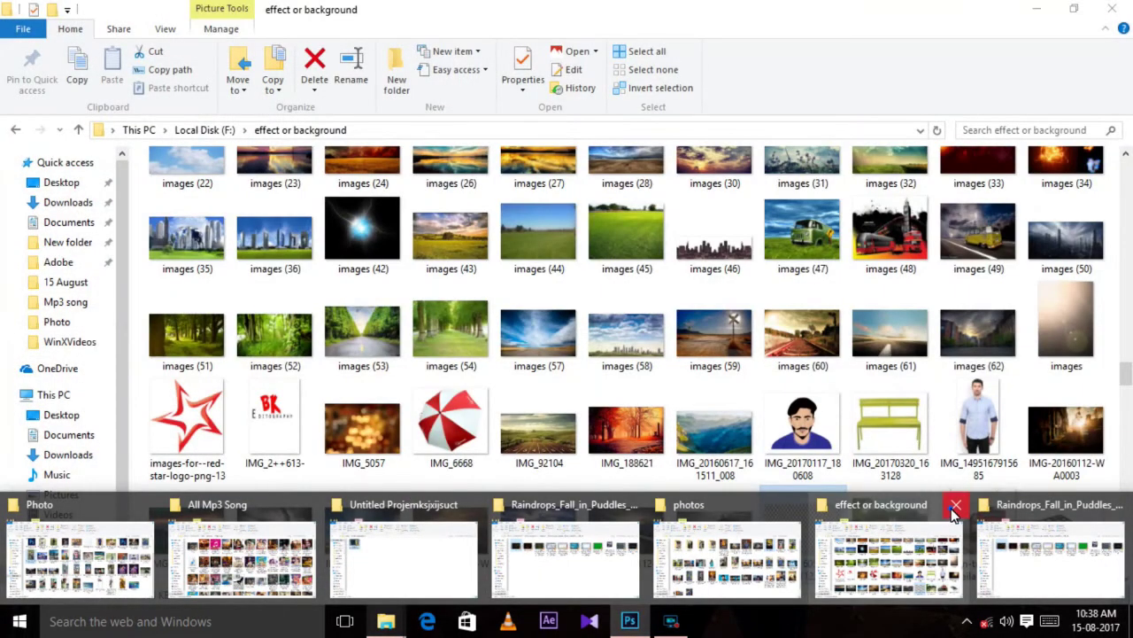
Close all seven File Explorer folder windows from the taskbar previews, then replay the Photoshop animation
click(954, 505)
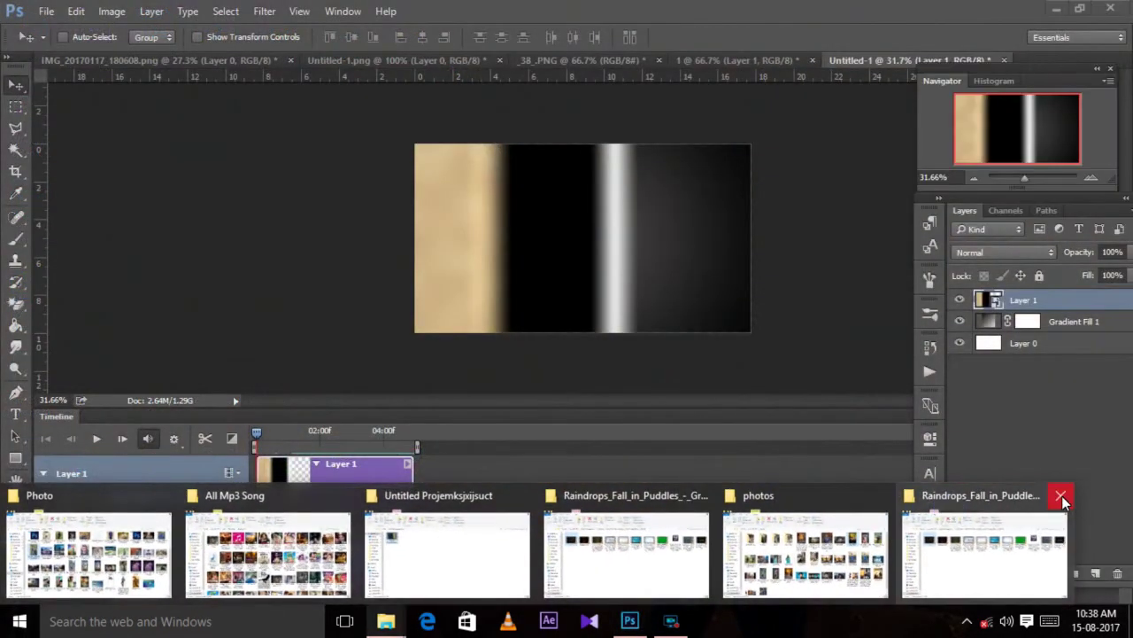
click(1062, 499)
click(880, 494)
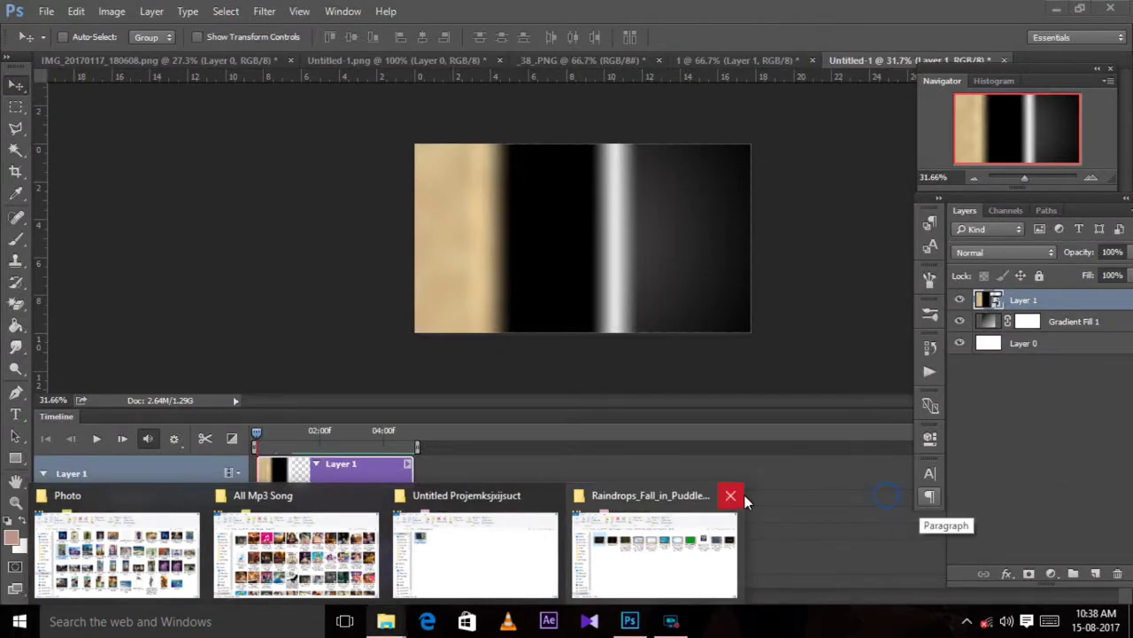
click(729, 498)
click(640, 495)
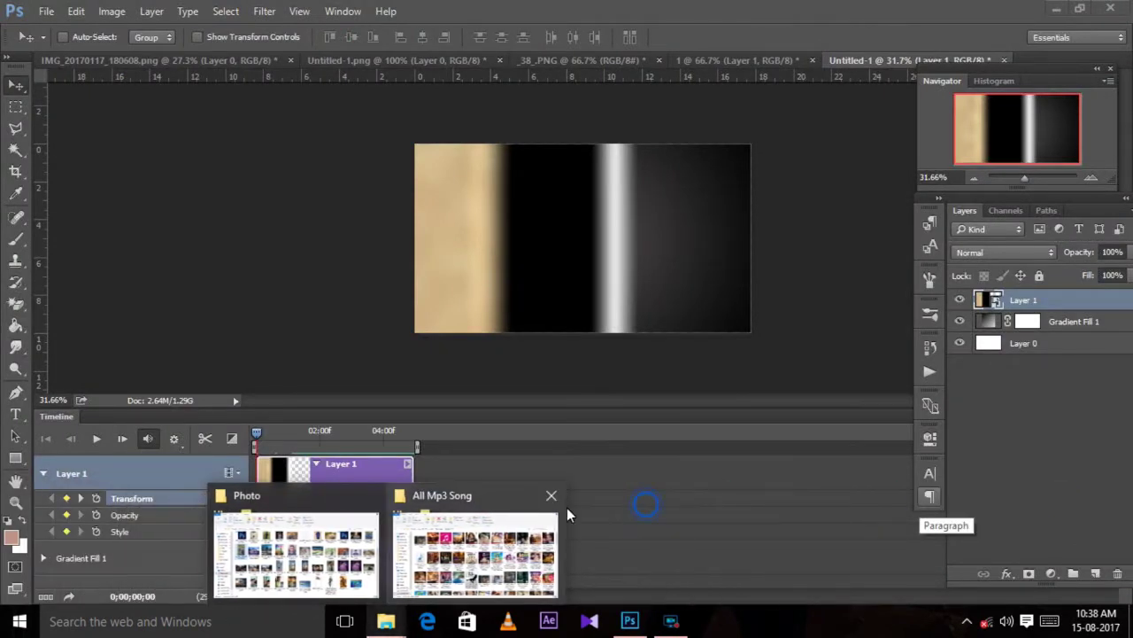
click(559, 503)
click(468, 501)
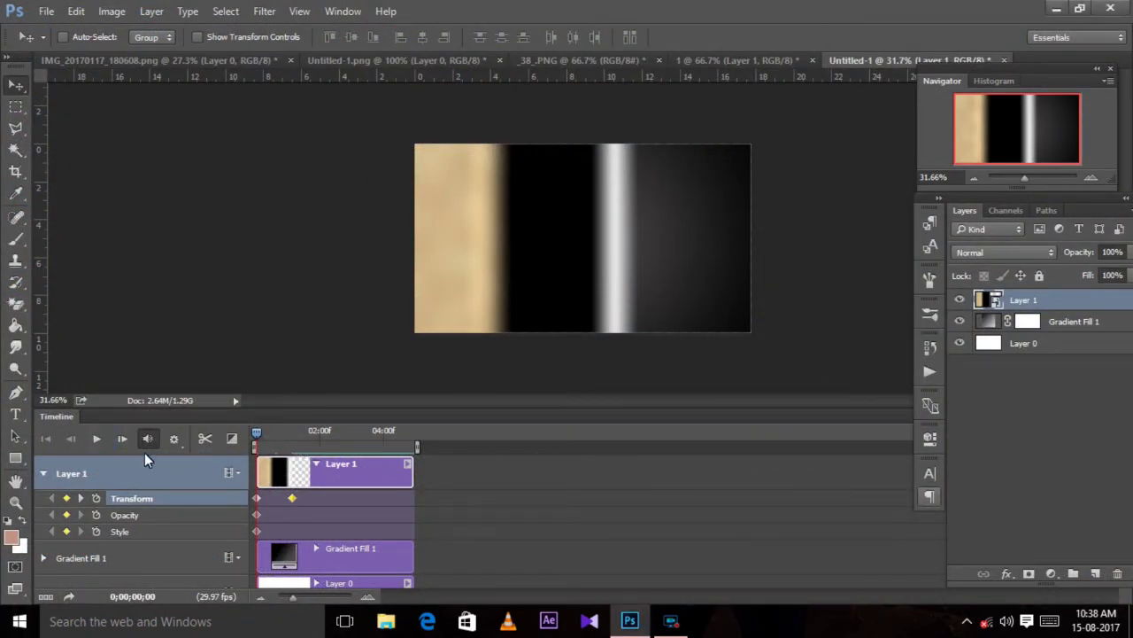
click(97, 438)
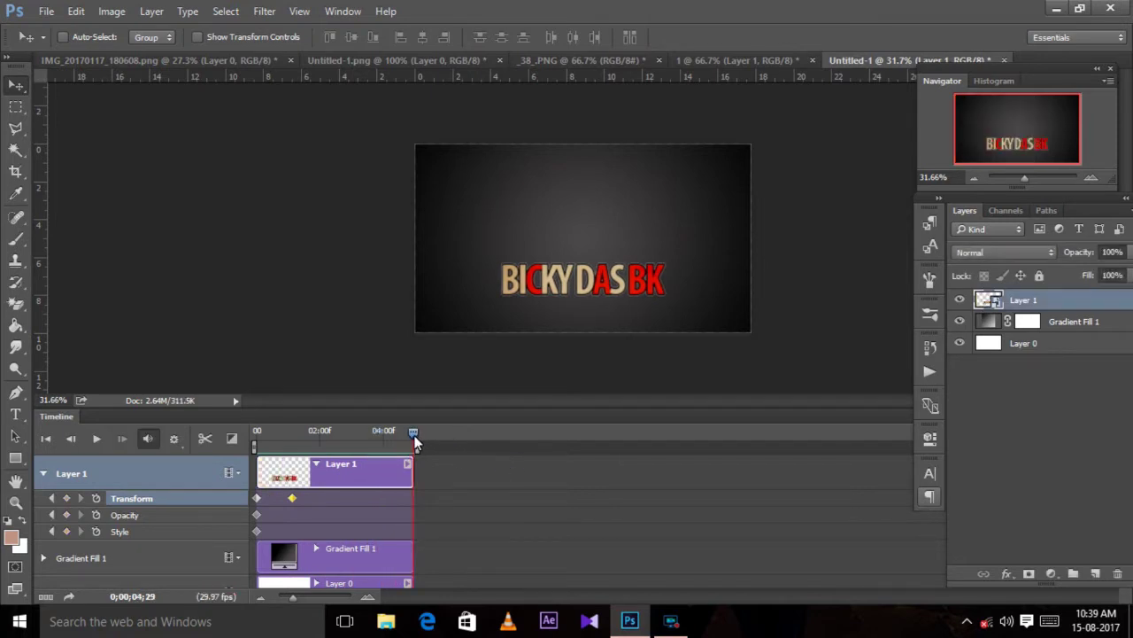
key(Home)
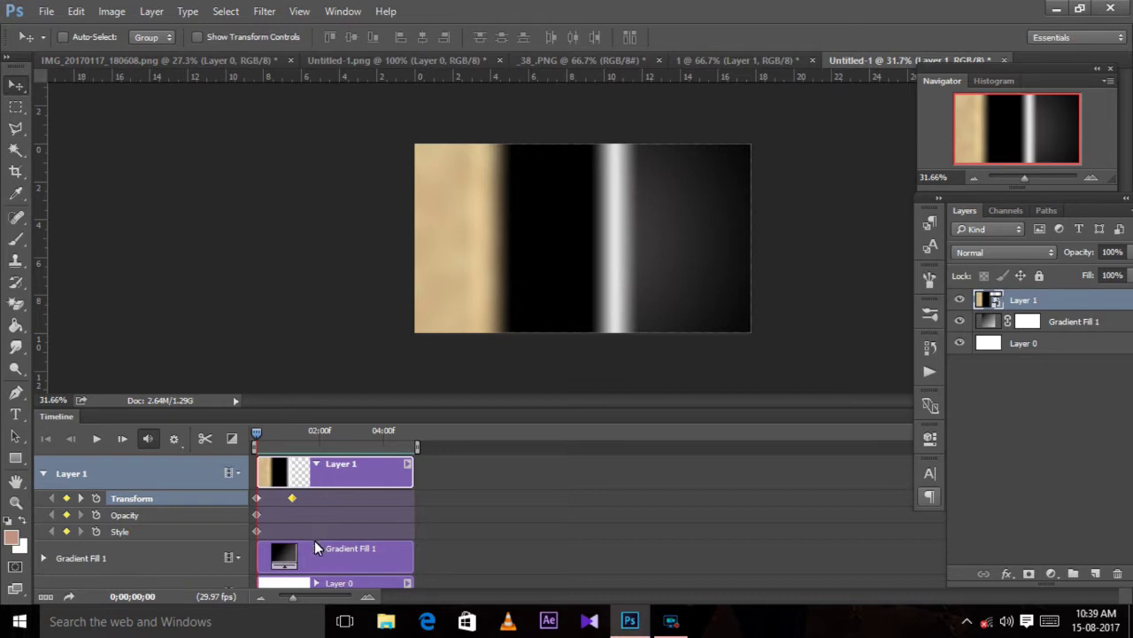
click(104, 443)
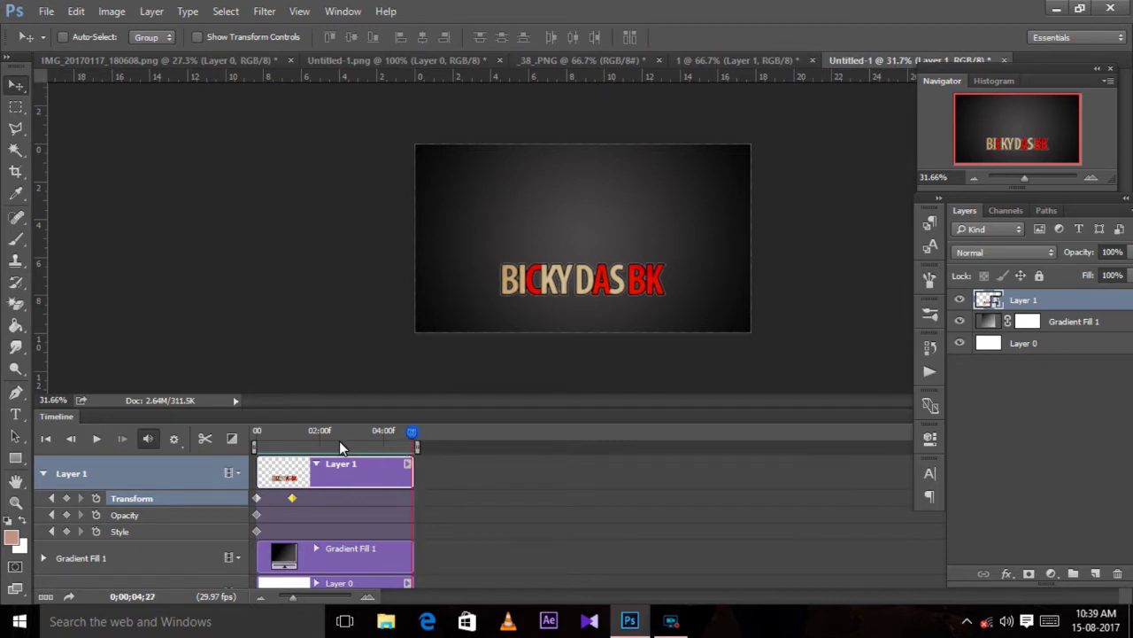
drag(412, 431, 233, 463)
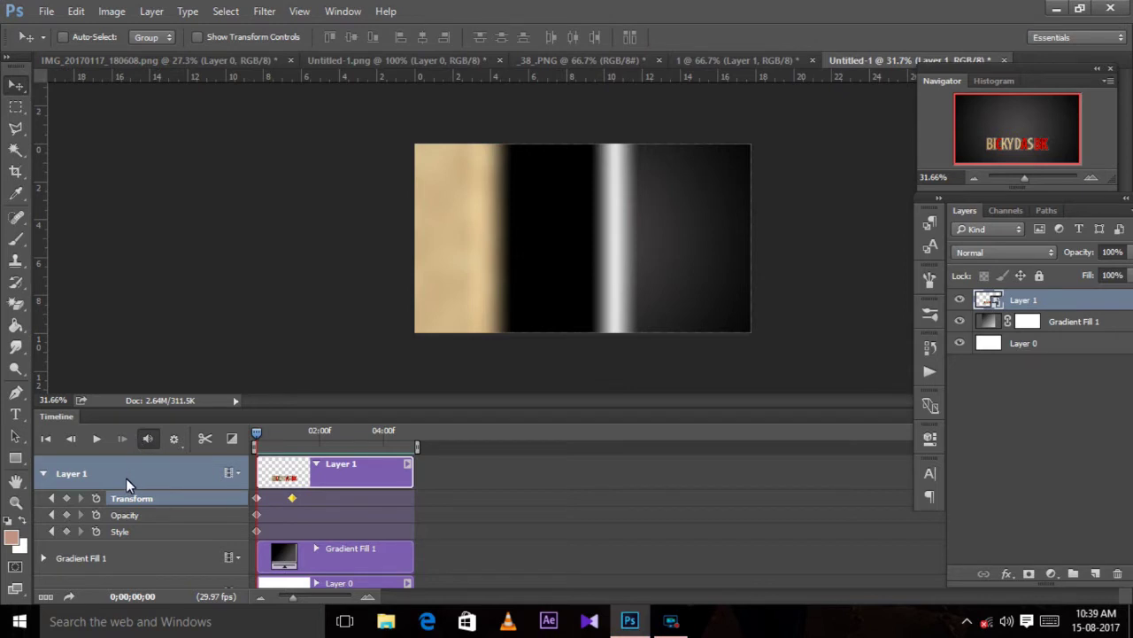
click(44, 474)
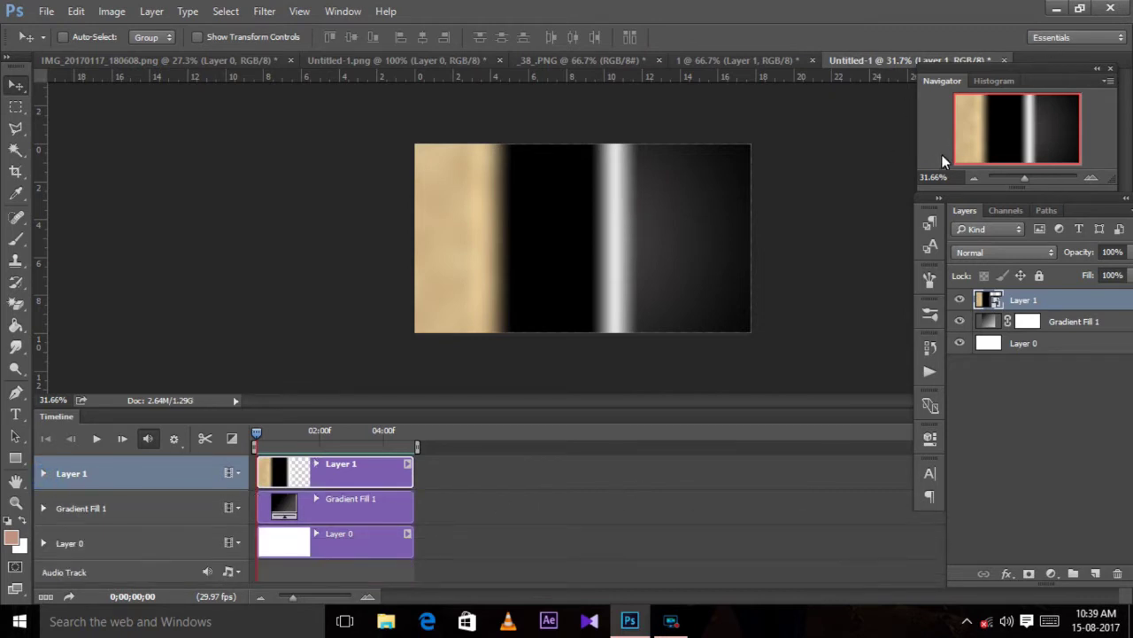
Drop the red flare image from _38_.PNG into the logo document as a new layer at about two seconds
drag(257, 440, 322, 441)
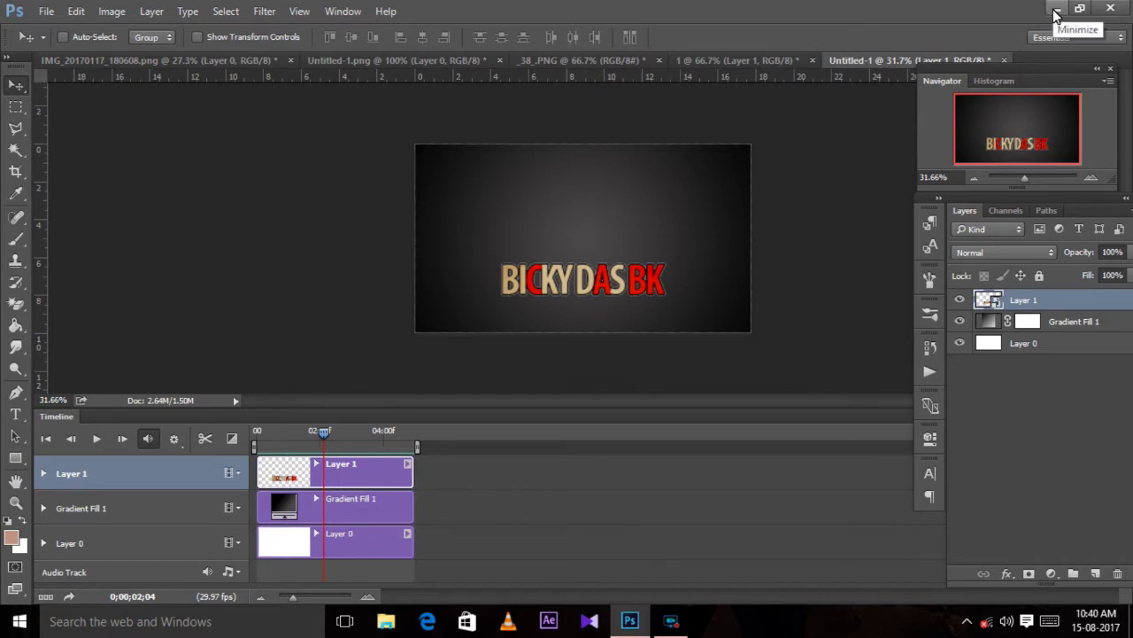
click(589, 60)
mouse_move(568, 182)
mouse_down()
mouse_move(908, 62)
mouse_move(740, 193)
mouse_up()
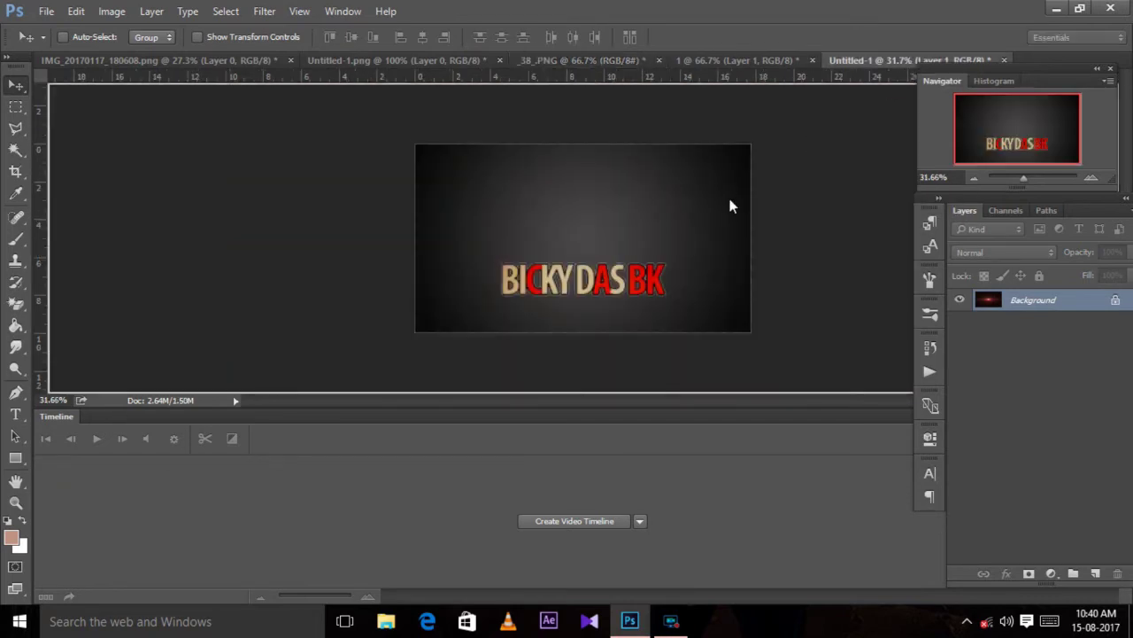
drag(550, 246, 595, 253)
Set the flare layer to Screen blend mode and position it over the logo text
drag(610, 298, 652, 257)
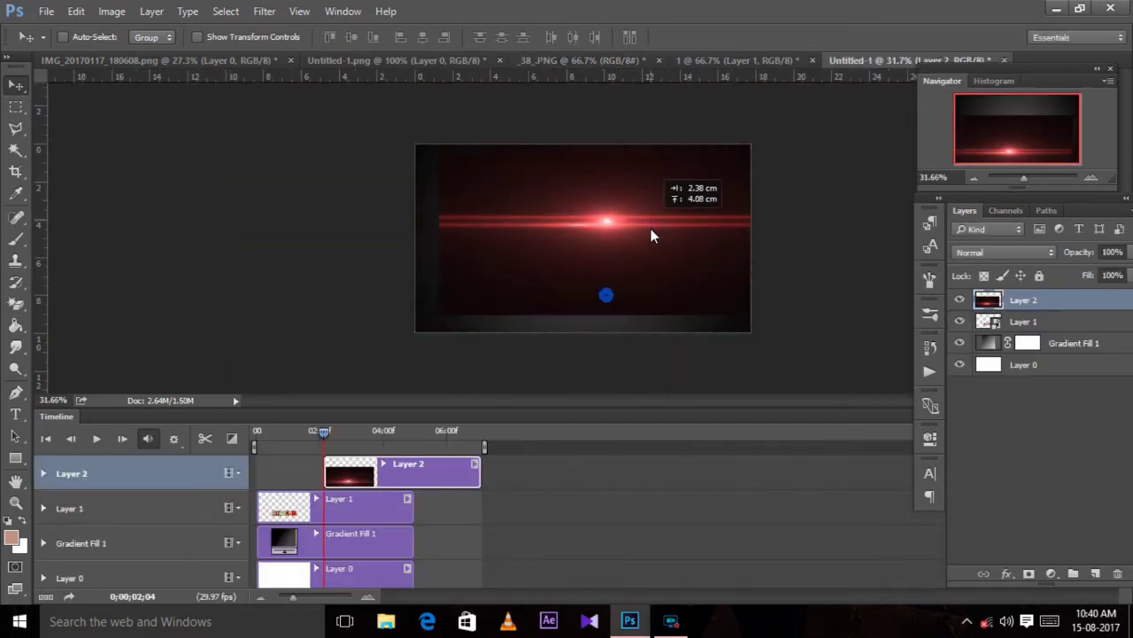
click(984, 252)
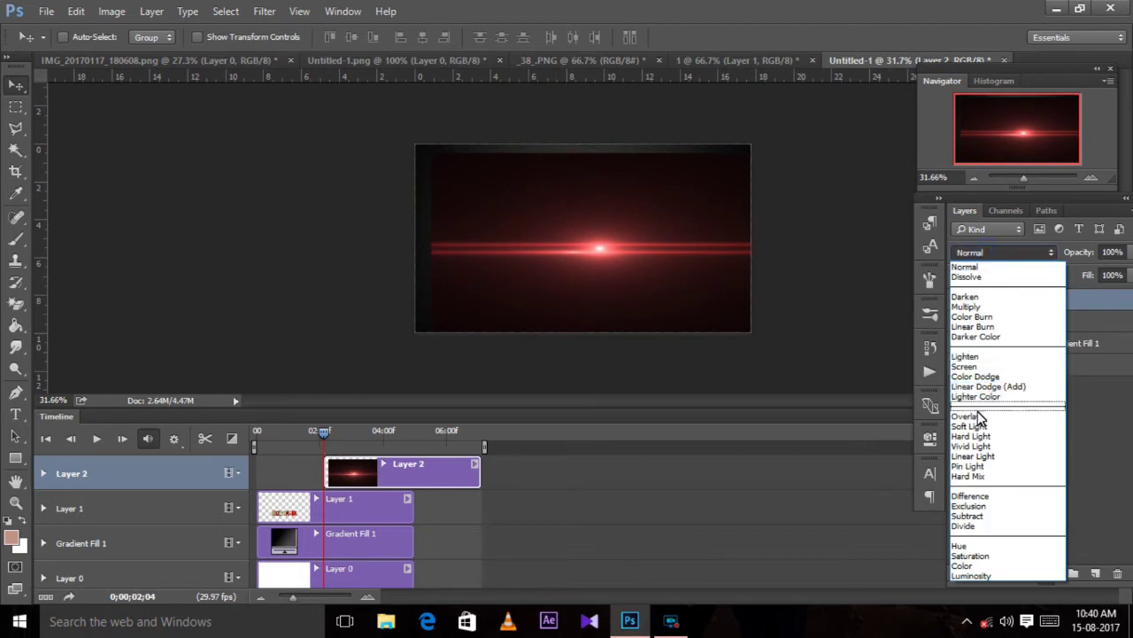
click(969, 366)
drag(669, 262, 663, 270)
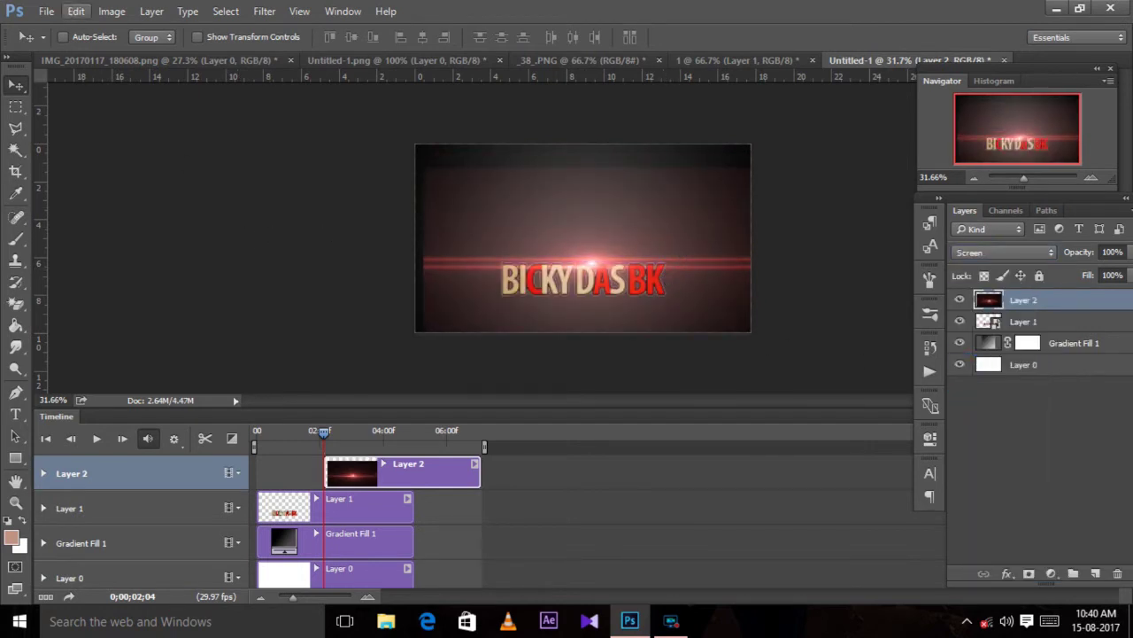
Darken the flare with Levels black input 82 and nudge it slightly up
click(109, 12)
click(142, 54)
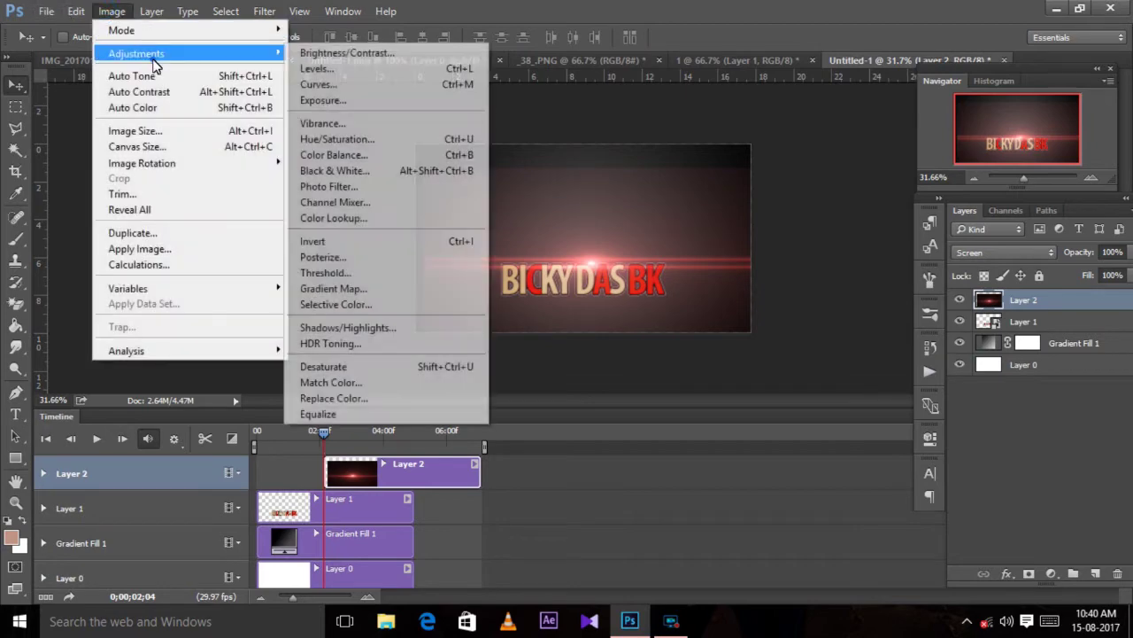
click(295, 74)
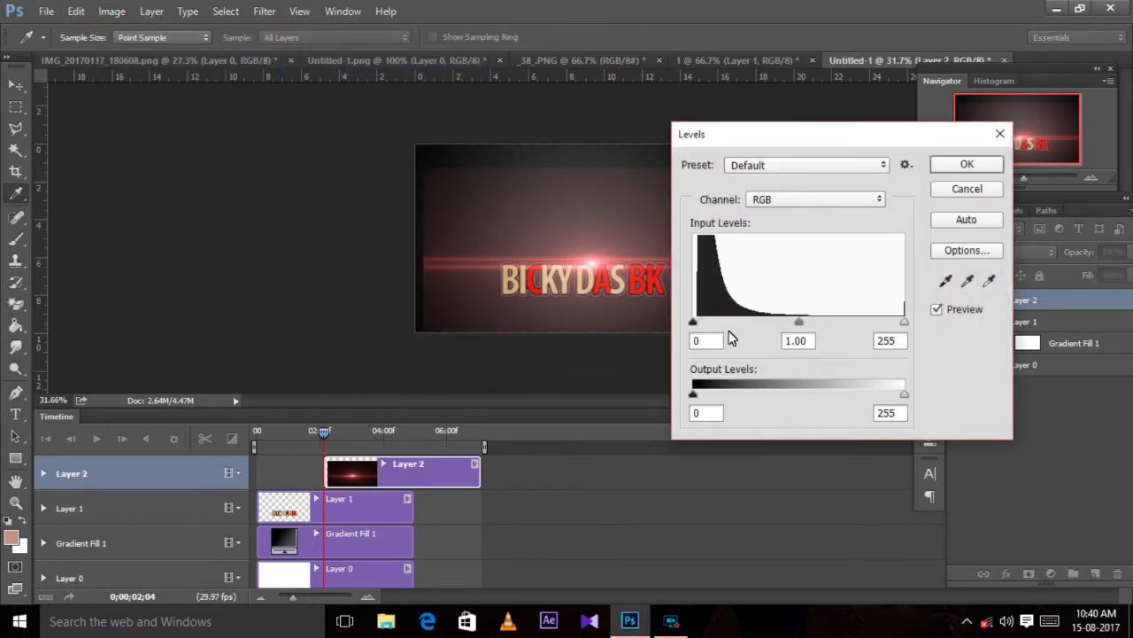
drag(693, 324, 761, 329)
click(973, 164)
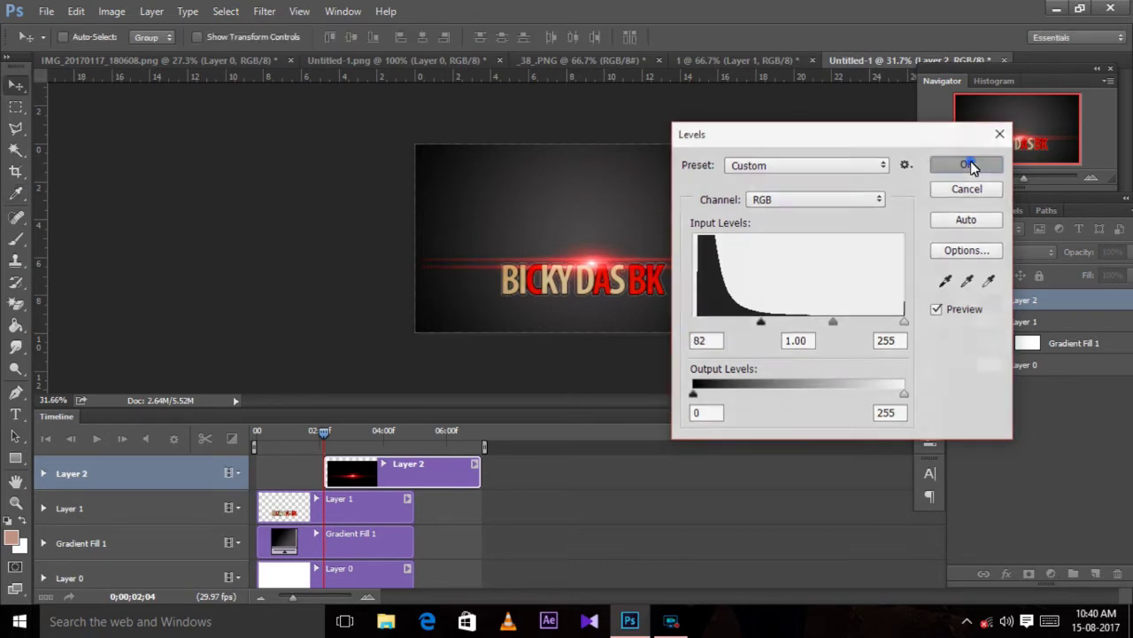
drag(621, 261, 621, 246)
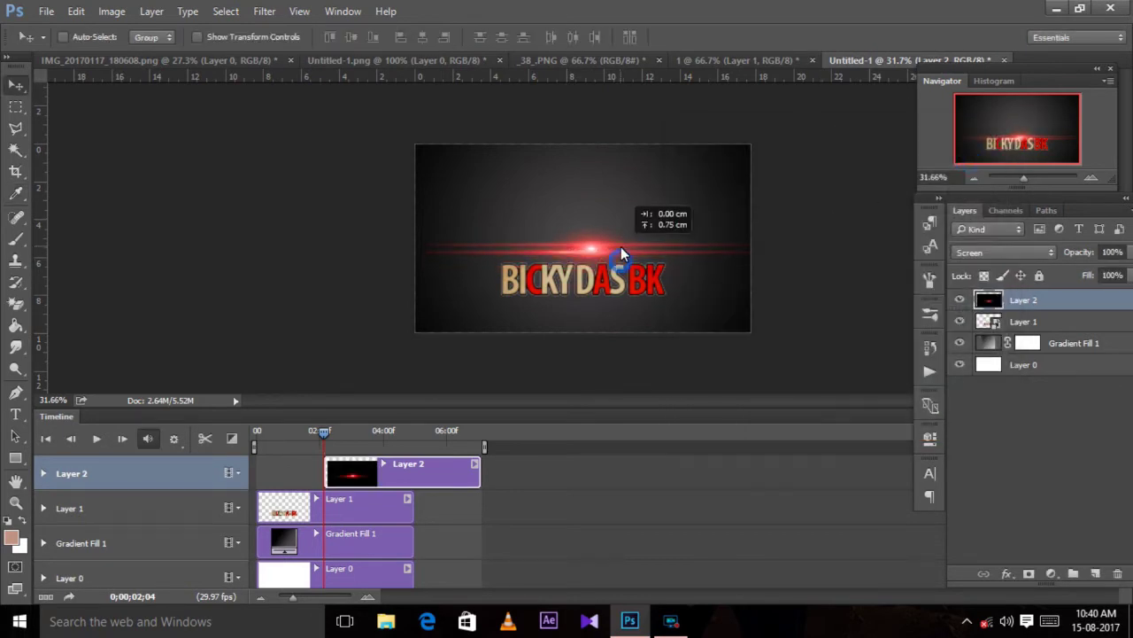
Shift the flare's hue by +25 to orange and move it below the logo text
click(122, 12)
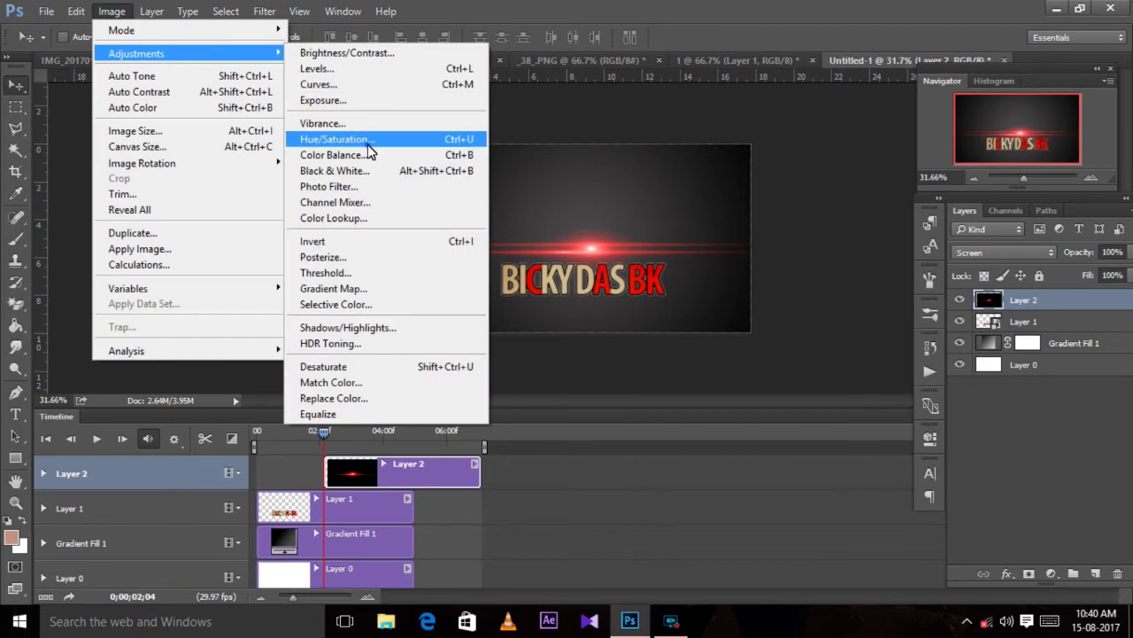
mouse_move(136, 54)
click(367, 144)
mouse_move(255, 169)
mouse_down()
mouse_move(163, 177)
mouse_move(276, 190)
mouse_up()
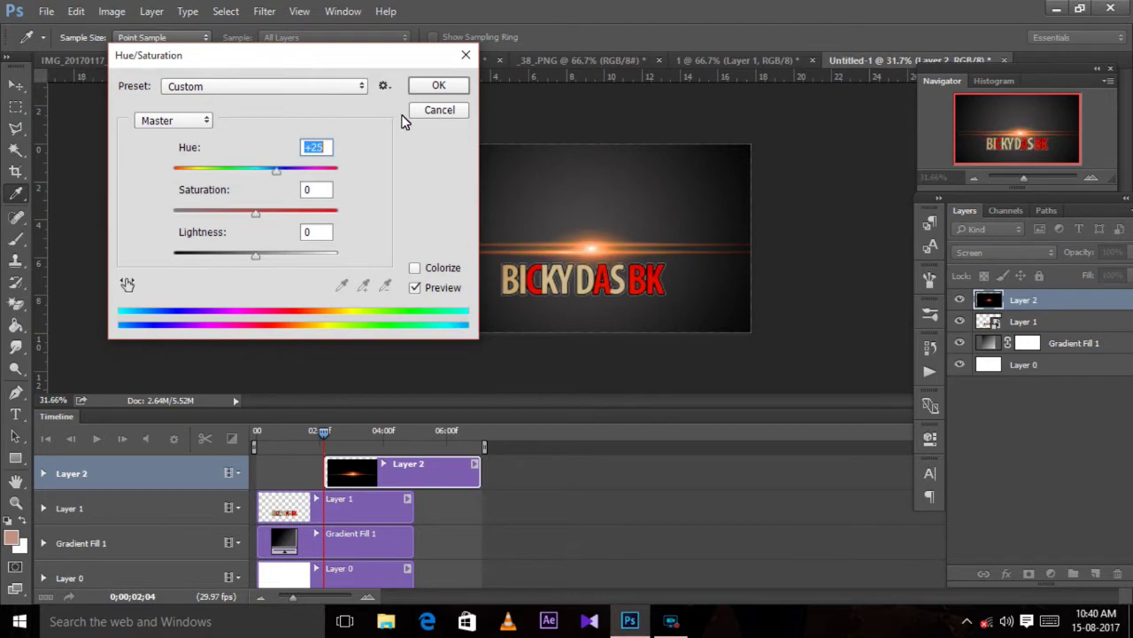
click(460, 85)
drag(602, 265, 612, 273)
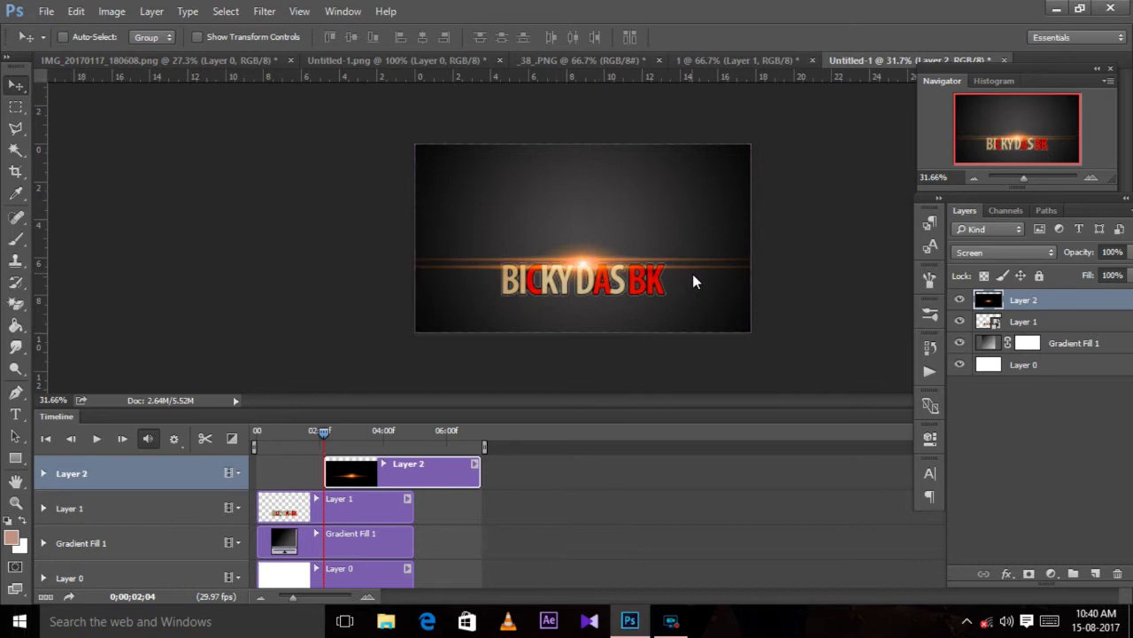
Scale the orange flare to about 33% and place it at the logo's left end
key(ctrl+t)
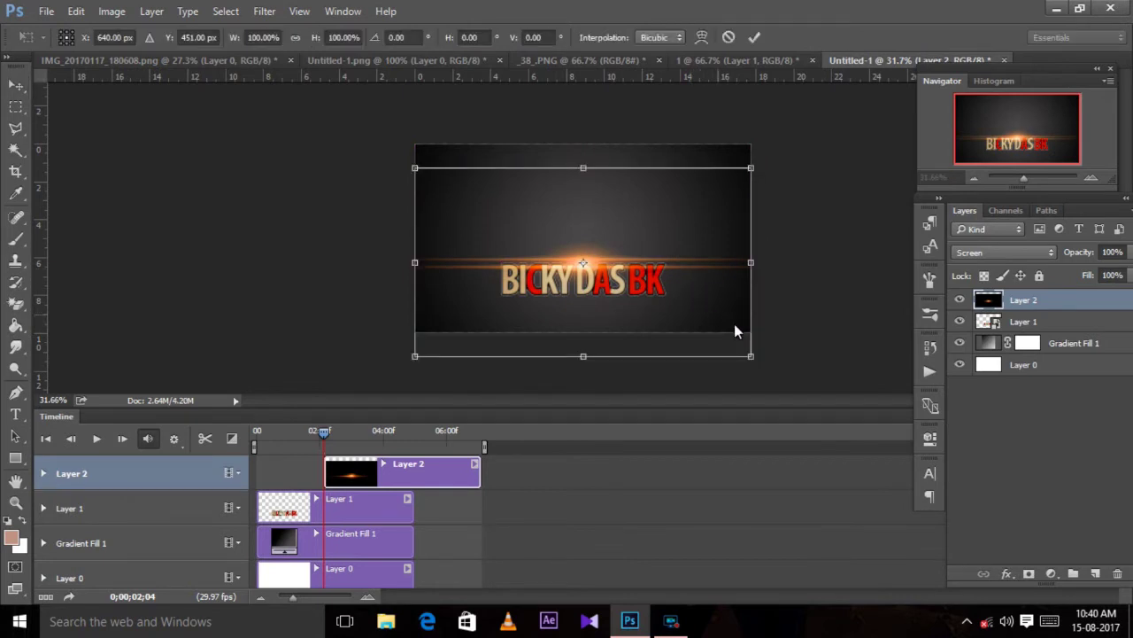
drag(752, 356, 751, 169)
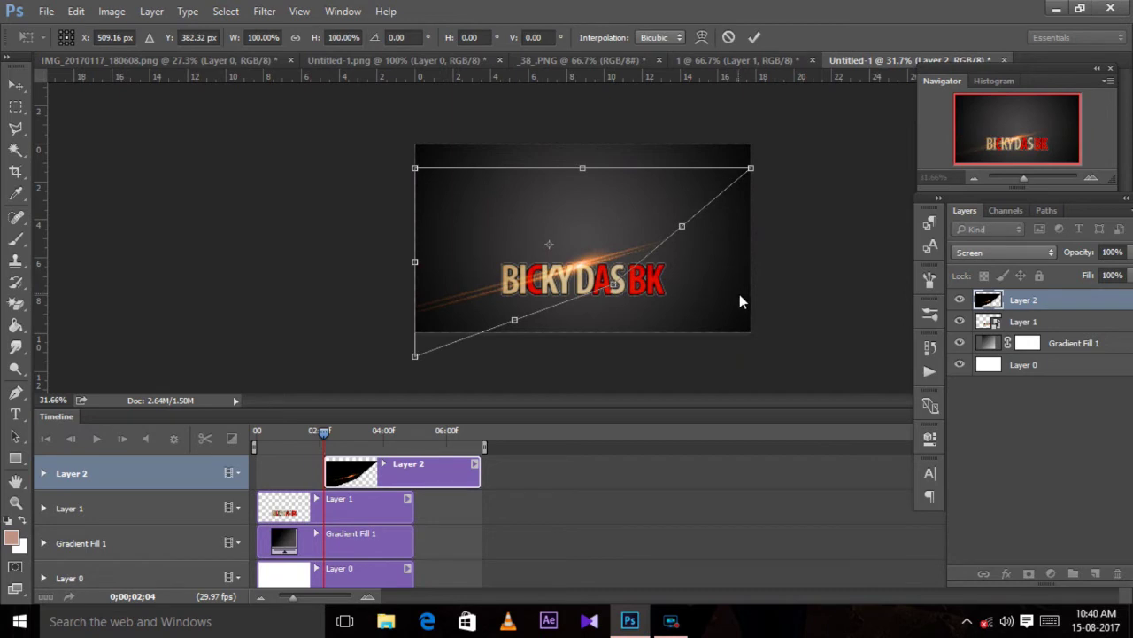
key(ctrl+z)
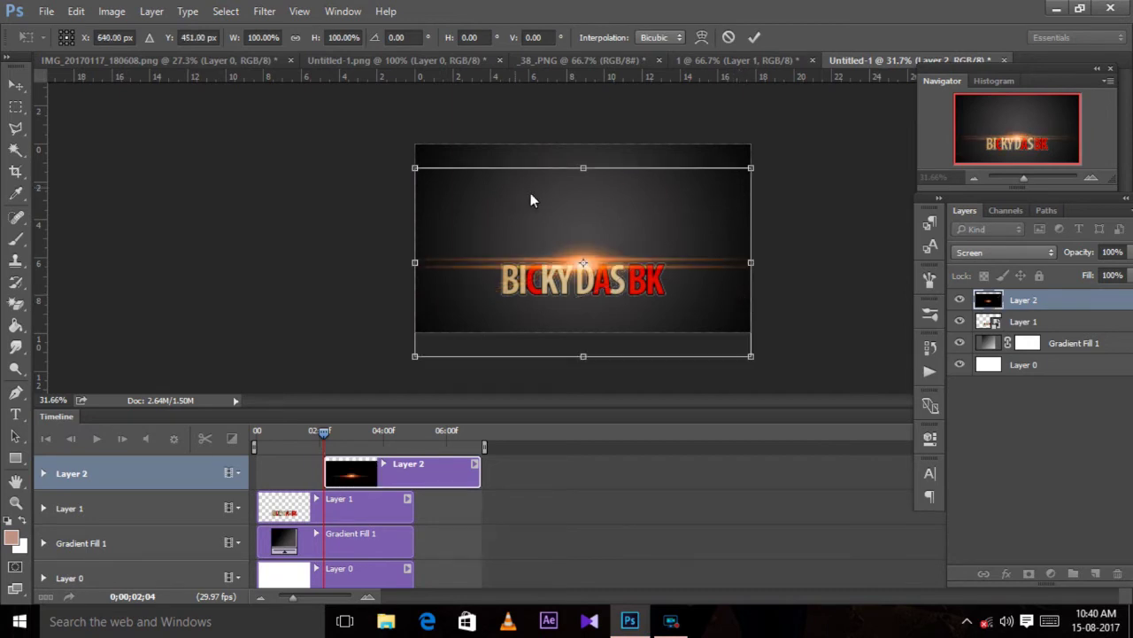
mouse_move(750, 168)
mouse_down()
mouse_move(609, 295)
mouse_move(518, 295)
mouse_move(538, 270)
mouse_move(680, 295)
mouse_move(514, 270)
mouse_up()
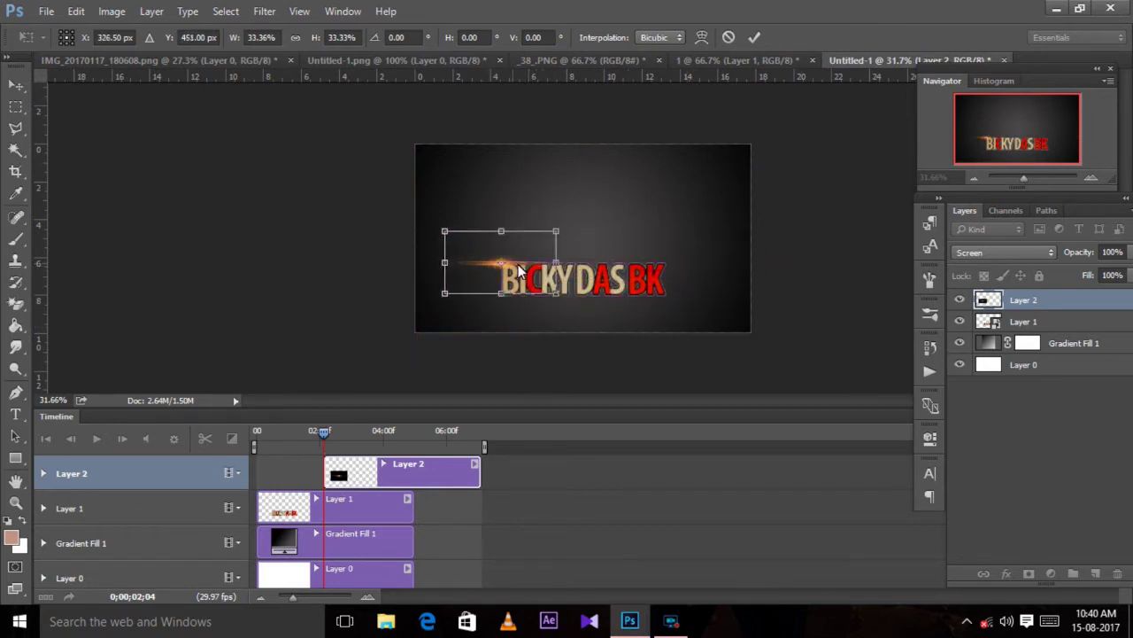
key(Return)
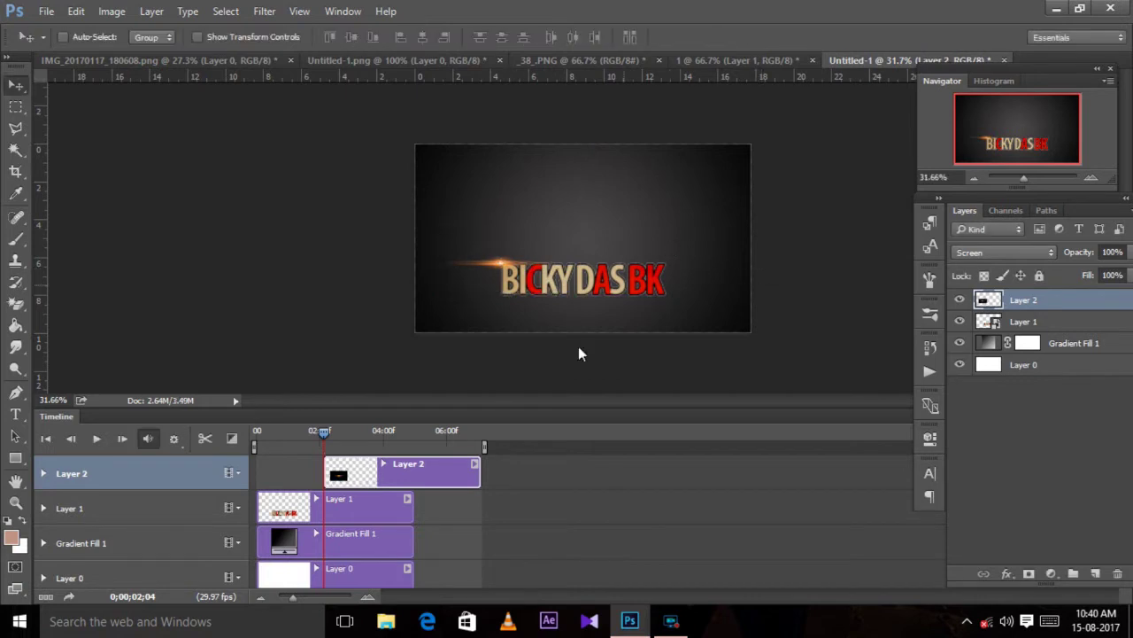
Shorten the work area, trim the flare clip to 01;23–05:00, and move the flare off-canvas left at 1;11
drag(486, 445, 406, 449)
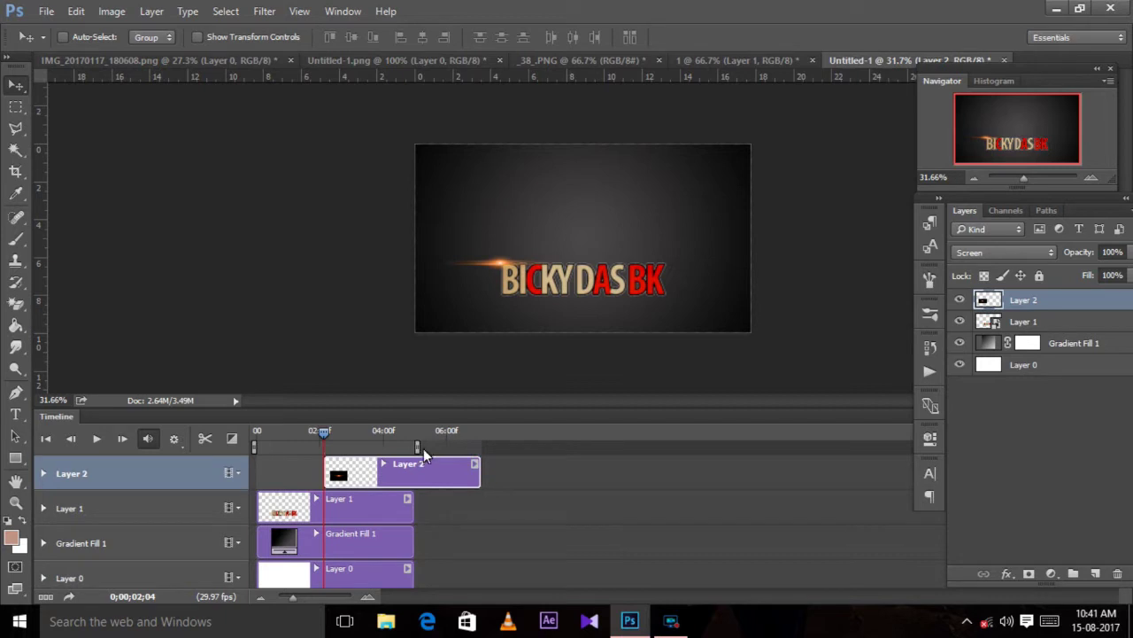
drag(478, 465, 415, 473)
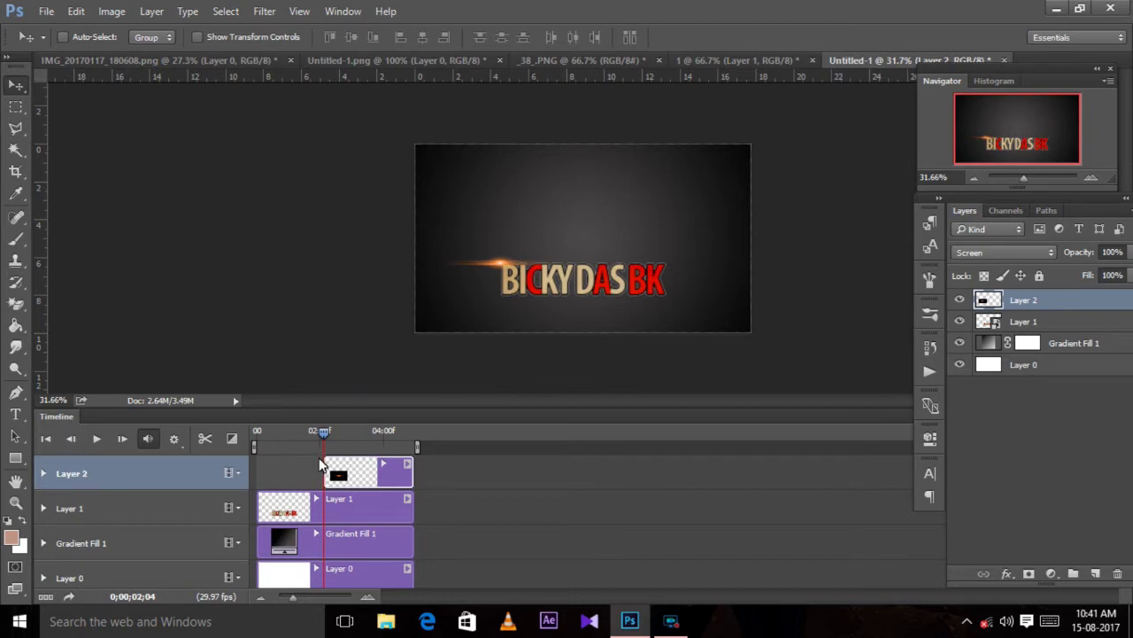
drag(324, 433, 301, 434)
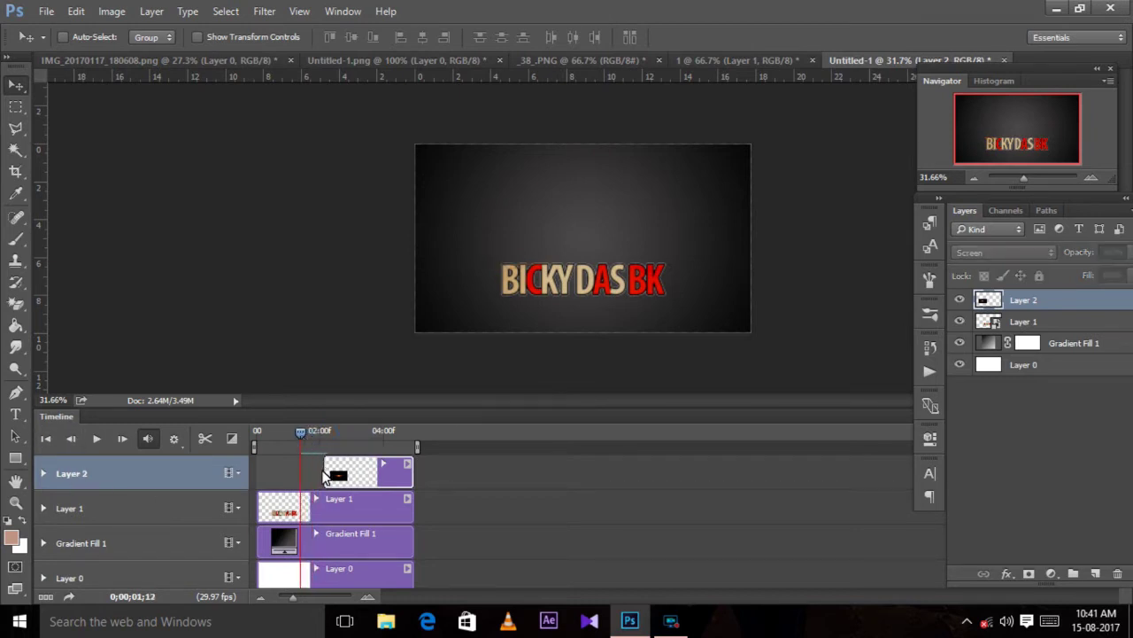
drag(325, 474, 302, 473)
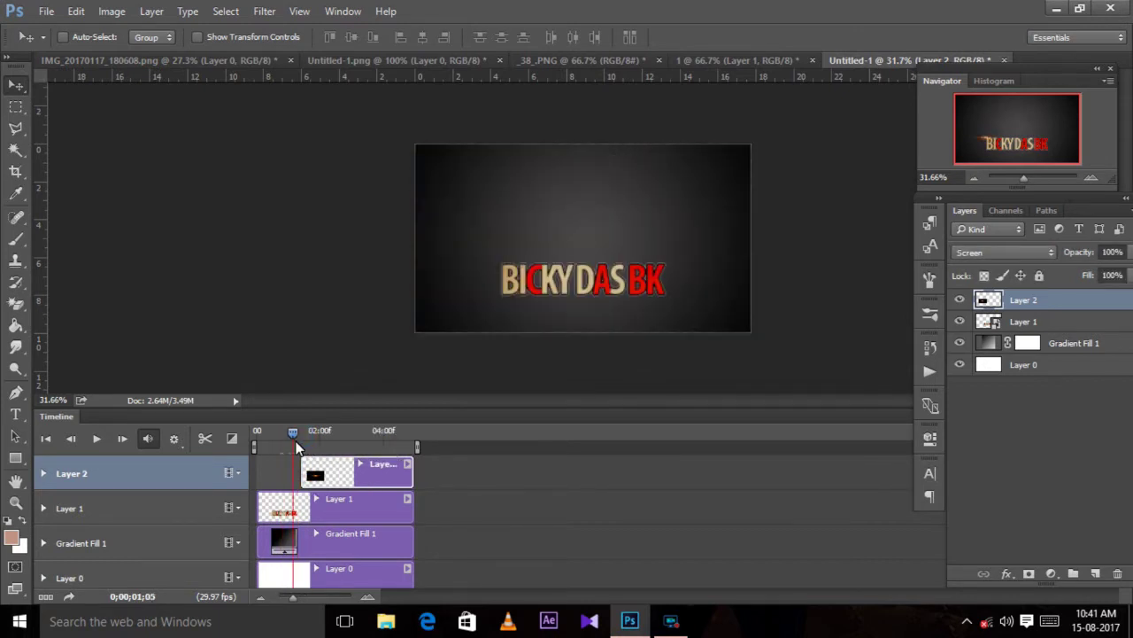
drag(301, 436, 302, 451)
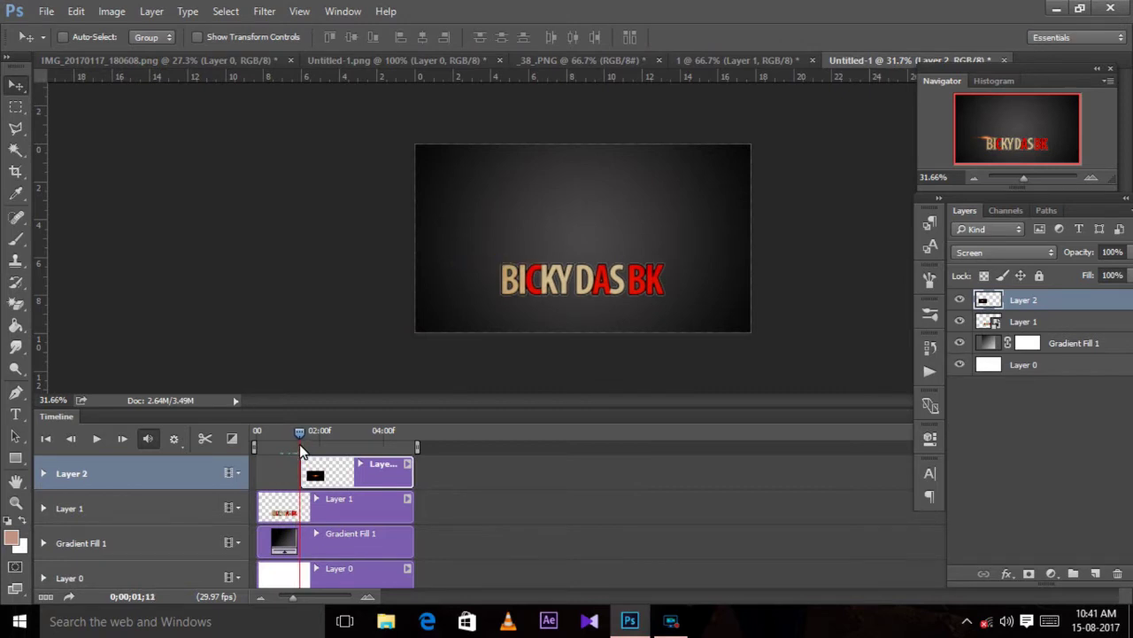
drag(502, 268, 373, 267)
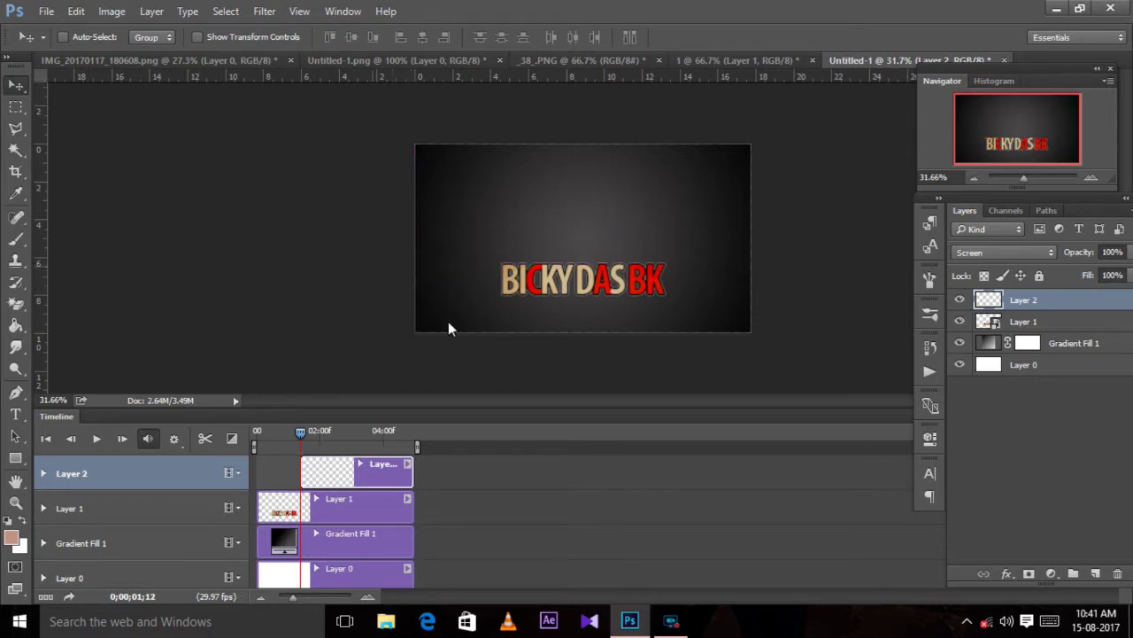
Convert the flare layer, Layer 2, to a Smart Object
click(43, 473)
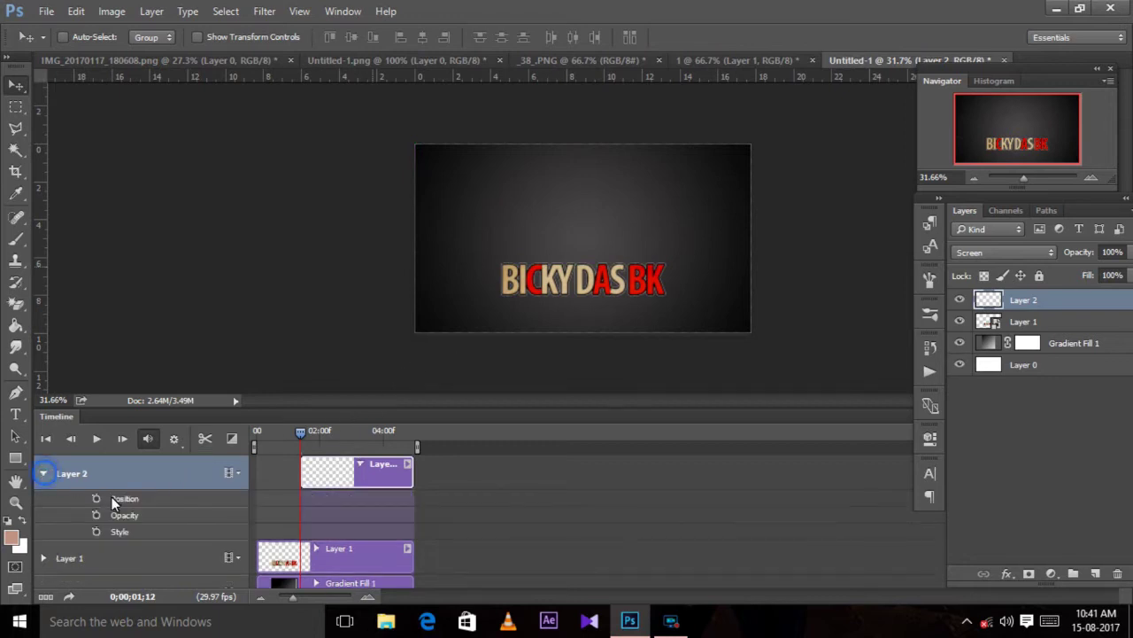
right_click(1018, 306)
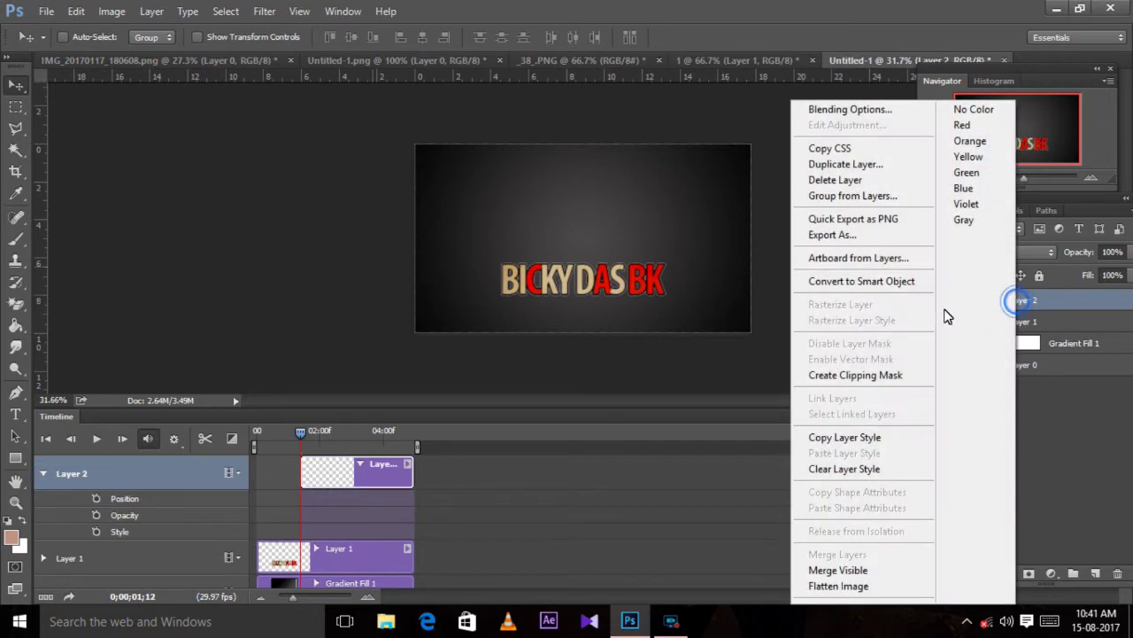
click(867, 287)
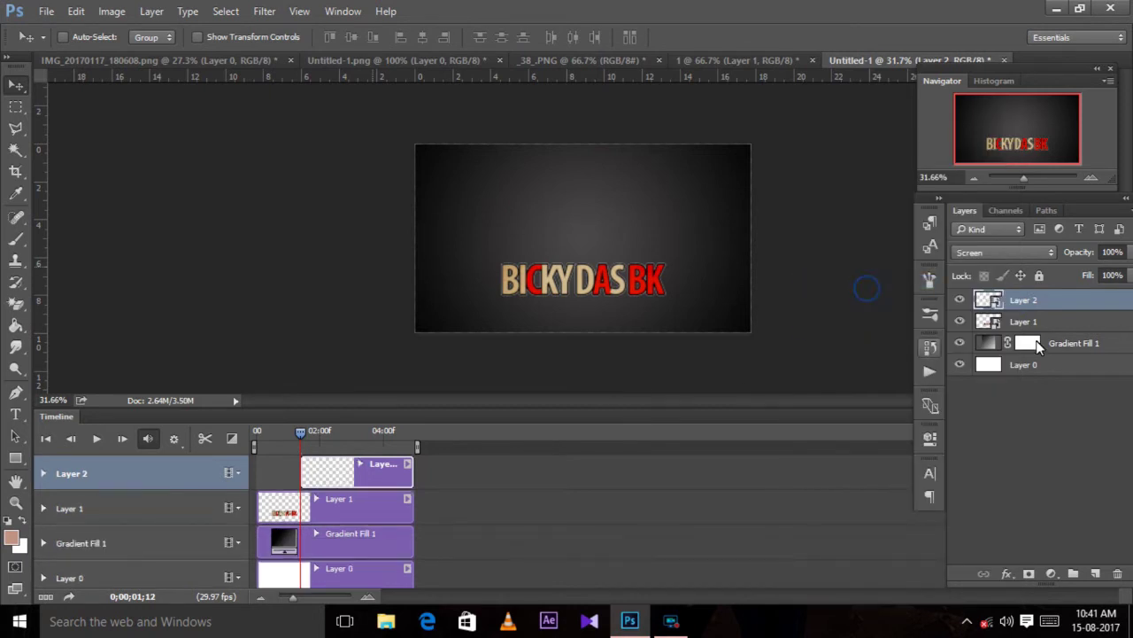
Add starting Transform, Opacity and Style keyframes for the flare at 0;00;01;12
click(41, 474)
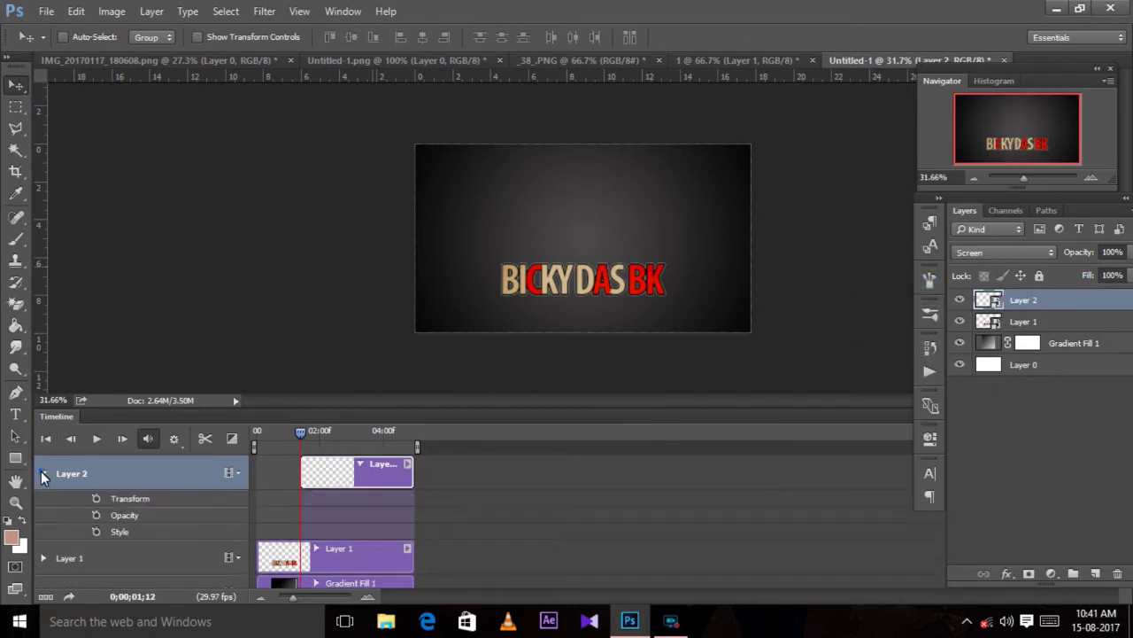
click(95, 499)
click(96, 516)
click(97, 531)
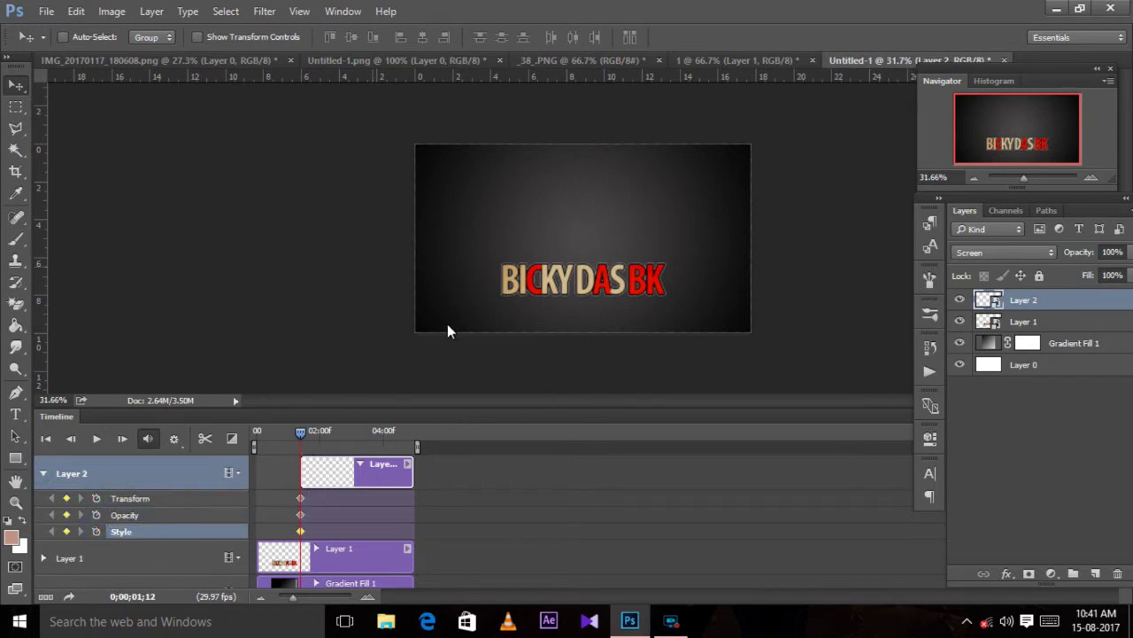
At a later time, move the flare past the canvas's right edge, recording a Transform keyframe
drag(300, 432, 412, 443)
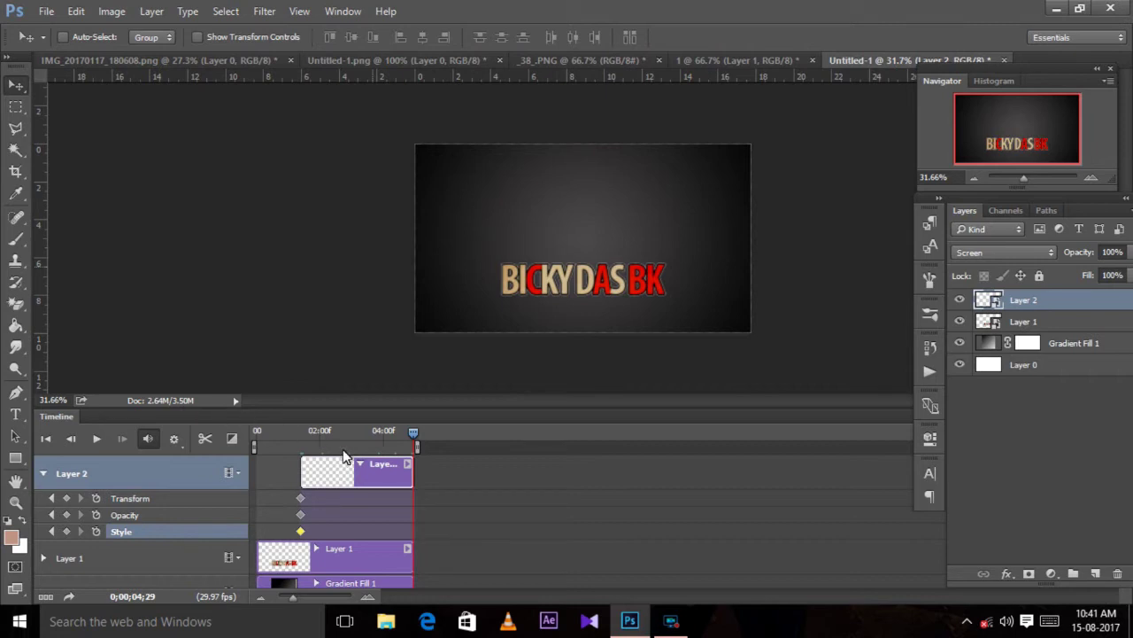
drag(413, 432, 342, 433)
key(ctrl+t)
mouse_move(414, 279)
mouse_down()
mouse_move(828, 266)
mouse_move(847, 278)
mouse_up()
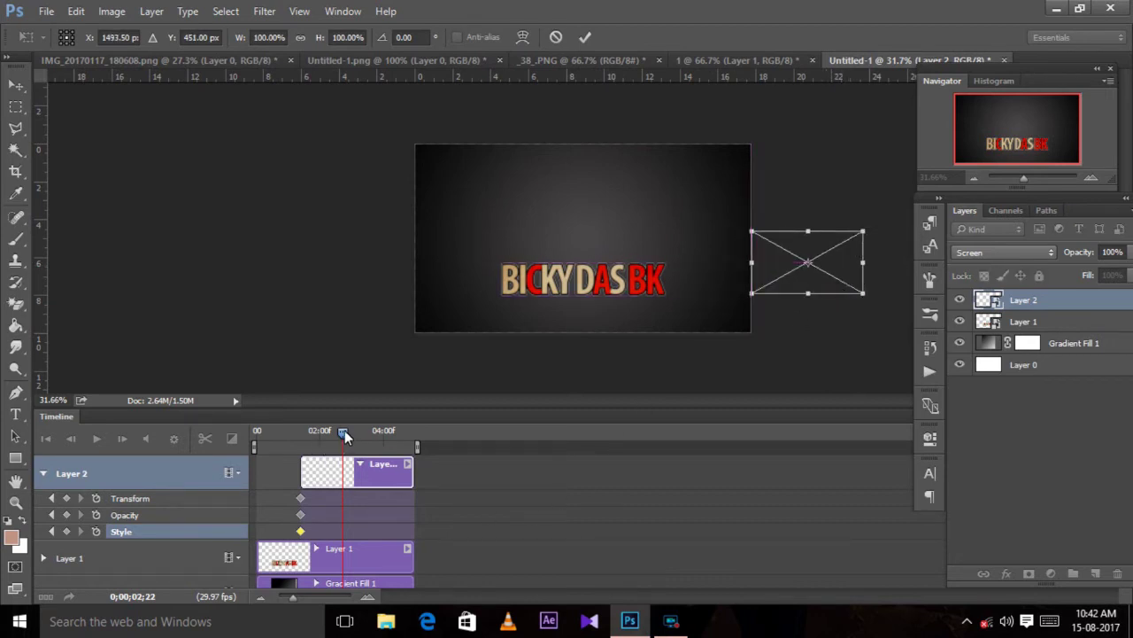
key(Return)
Preview the flare sweep and trim the flare clip to end at 03:13
drag(343, 436, 367, 455)
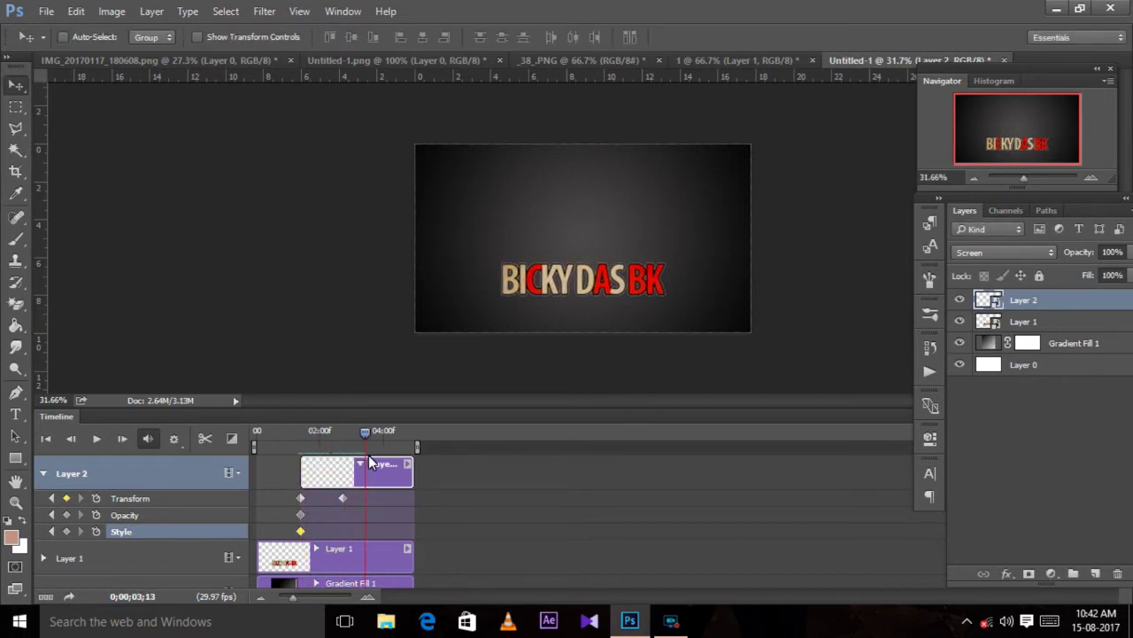
mouse_move(369, 461)
mouse_down()
mouse_move(320, 461)
mouse_move(347, 453)
mouse_up()
drag(412, 471, 357, 473)
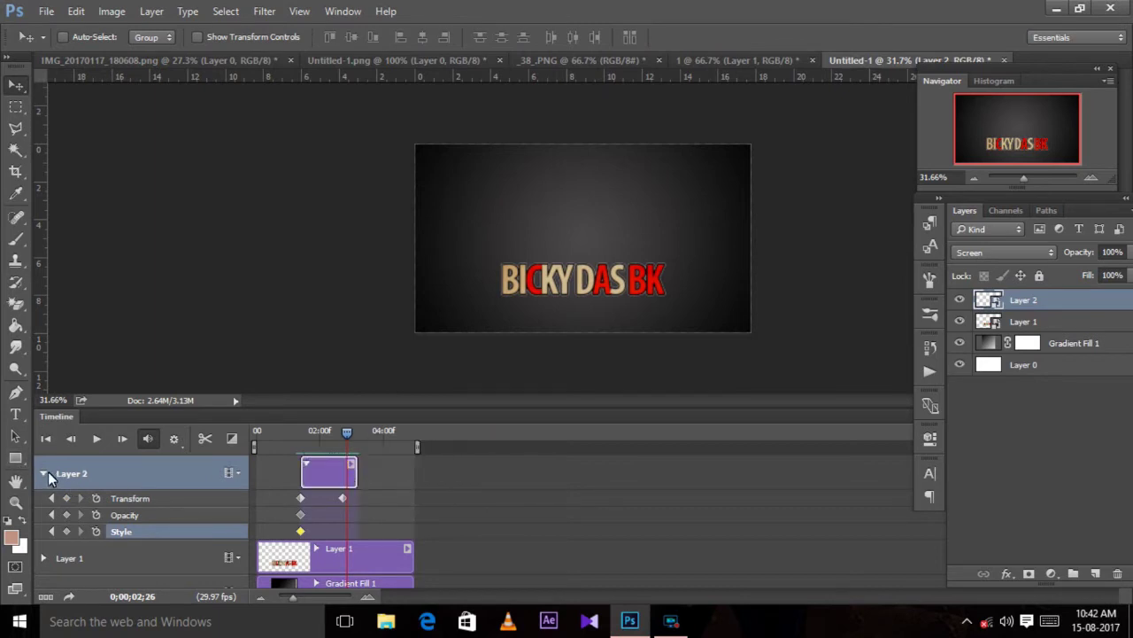
click(44, 473)
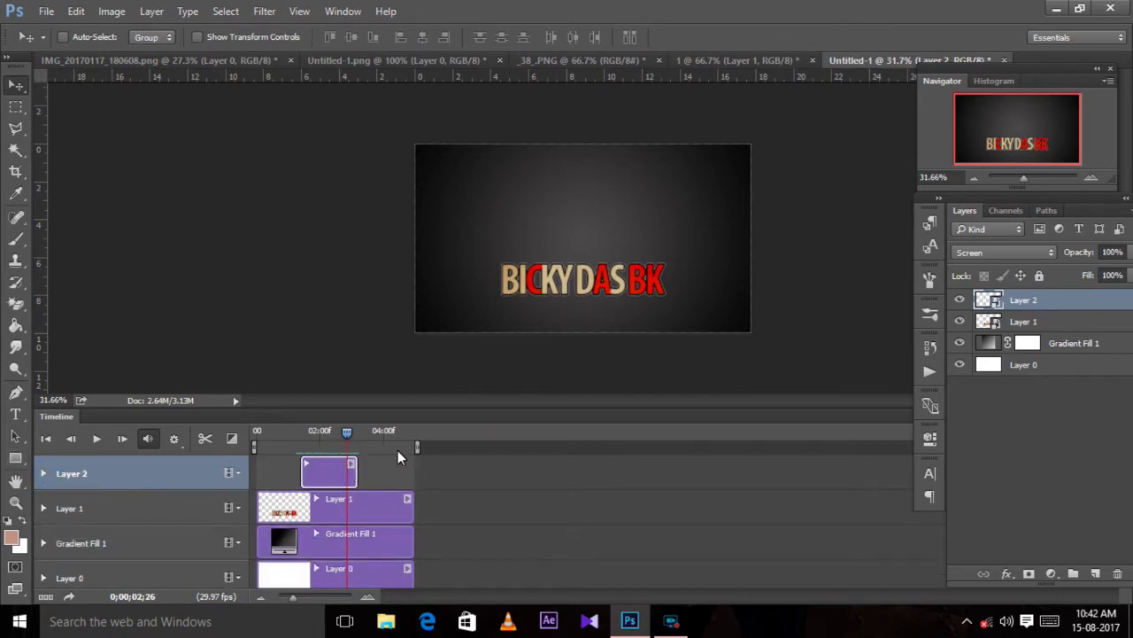
drag(358, 437, 308, 455)
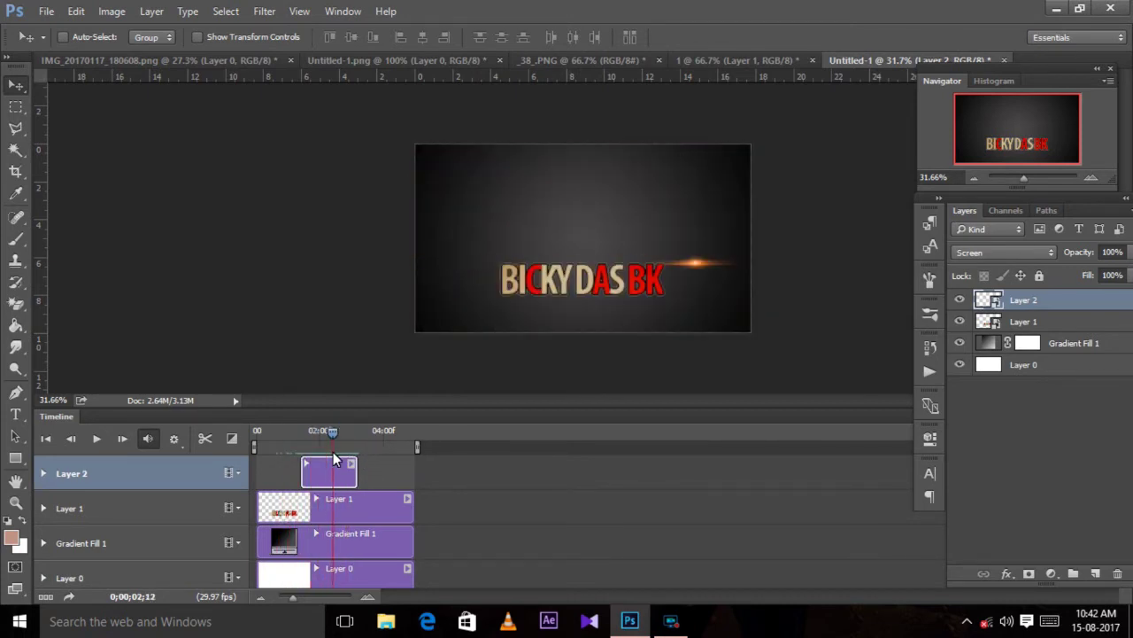
drag(309, 449, 278, 443)
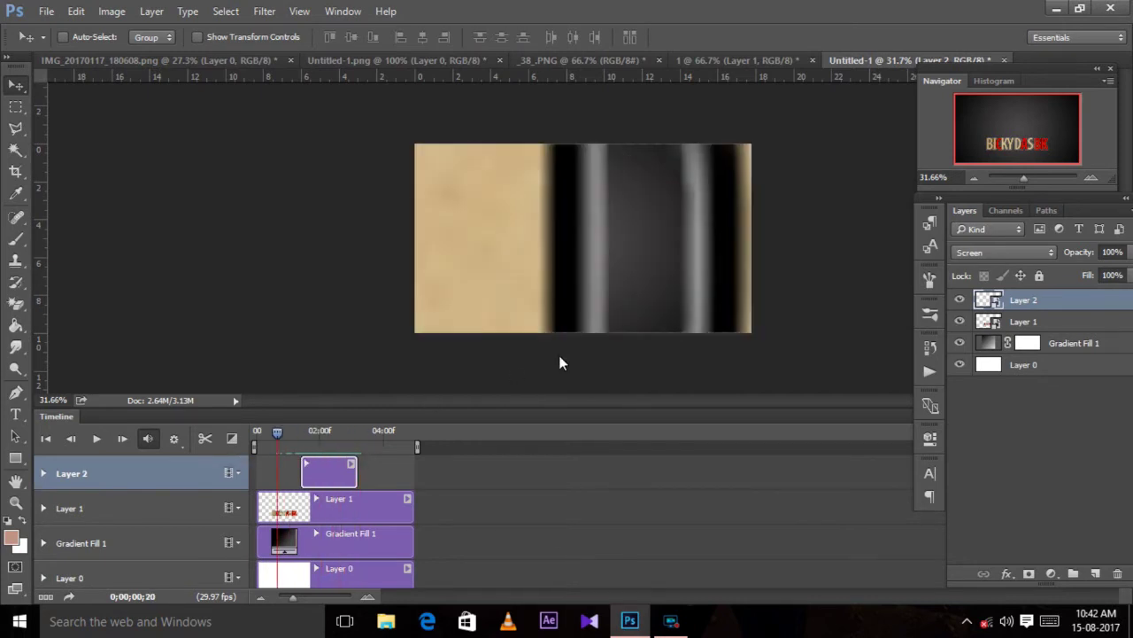
key(Home)
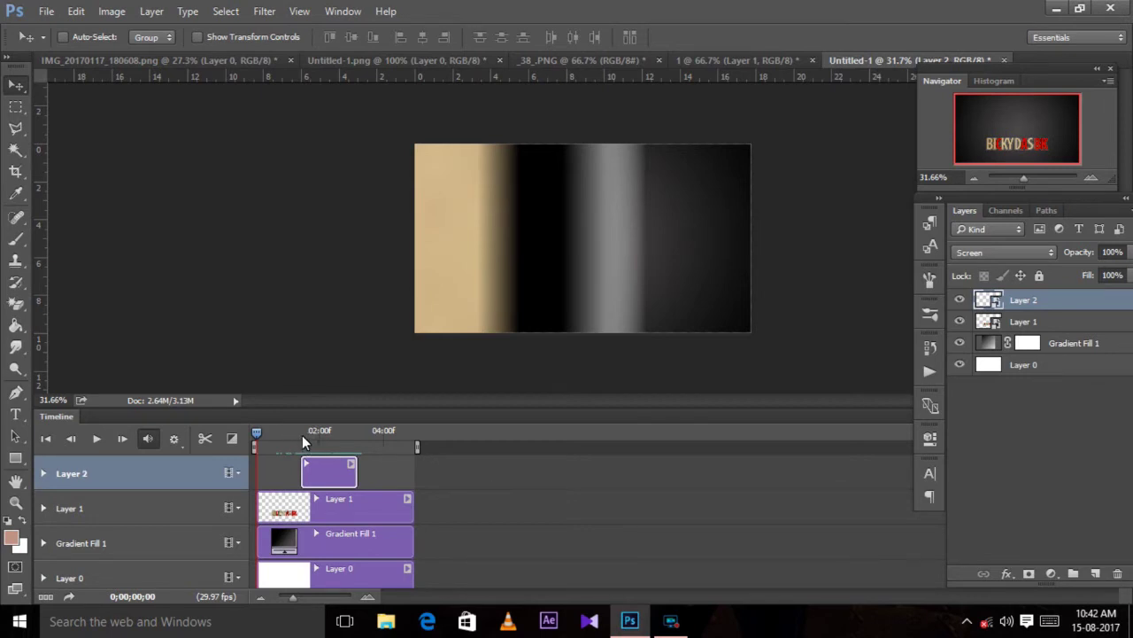
click(670, 620)
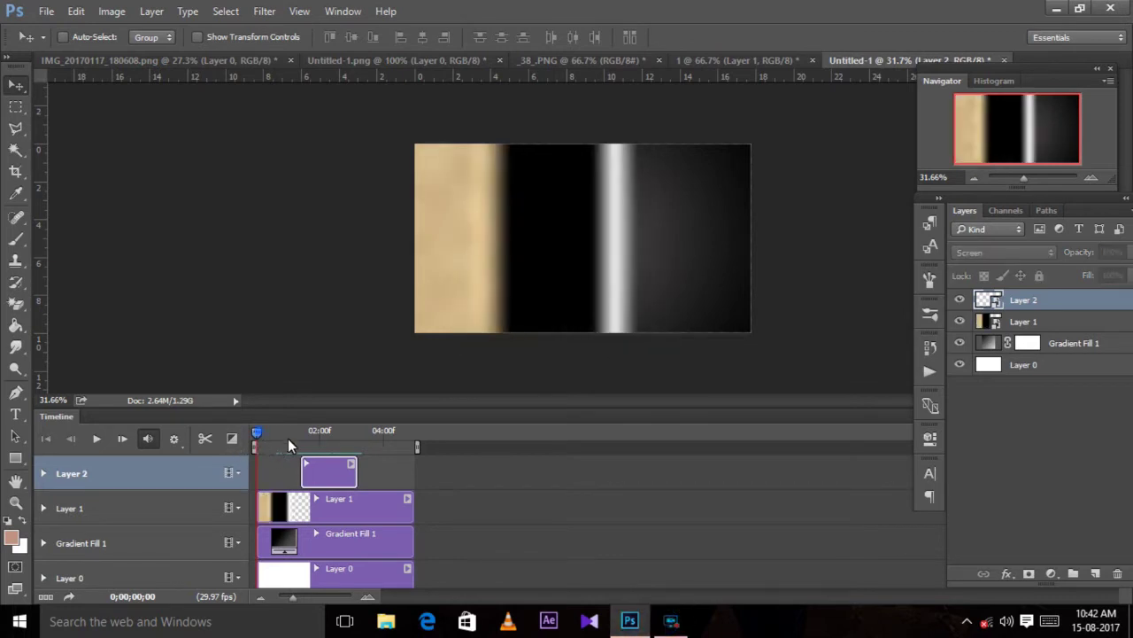
drag(257, 437, 276, 442)
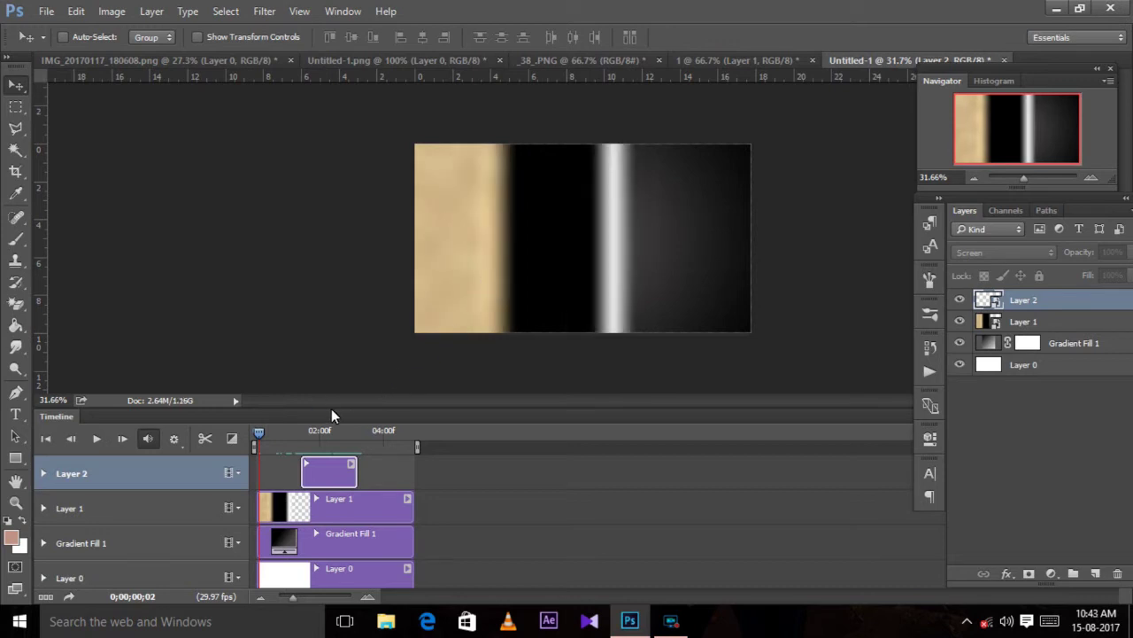
drag(260, 436, 342, 443)
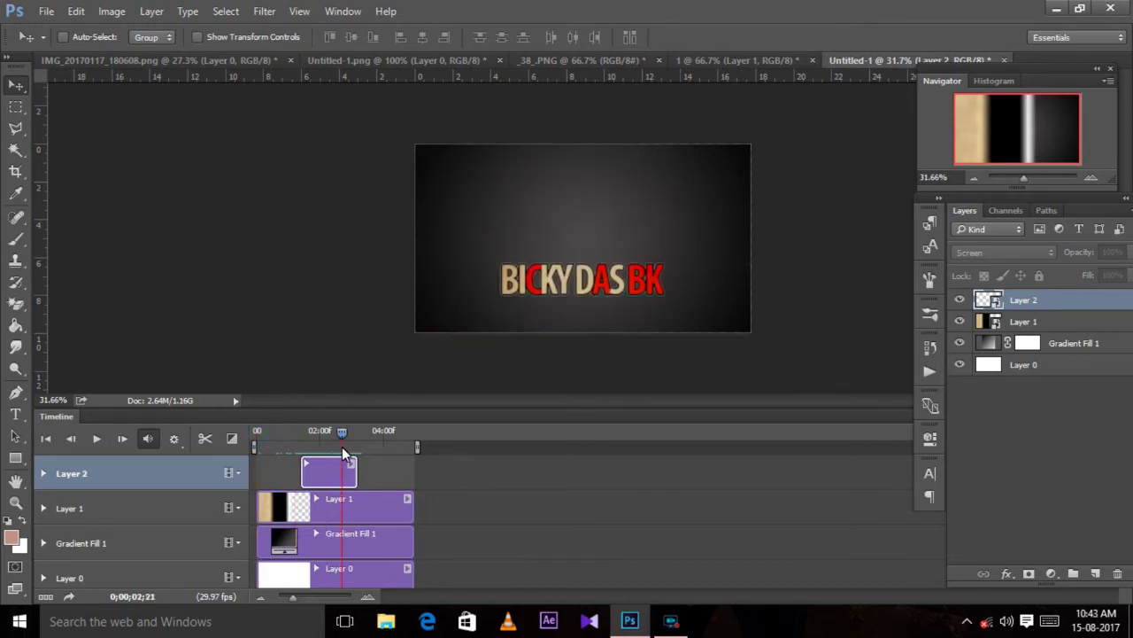
Drag the cartoon face layer from the IMG_20170117 document into Untitled-1 as a new layer
click(582, 58)
click(439, 59)
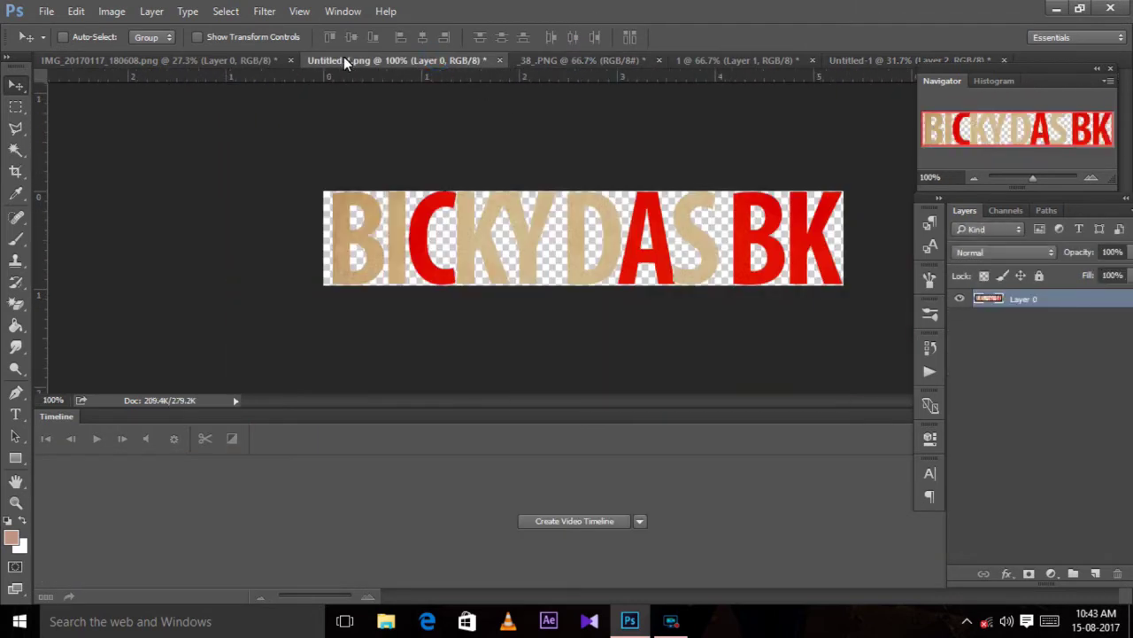
click(226, 61)
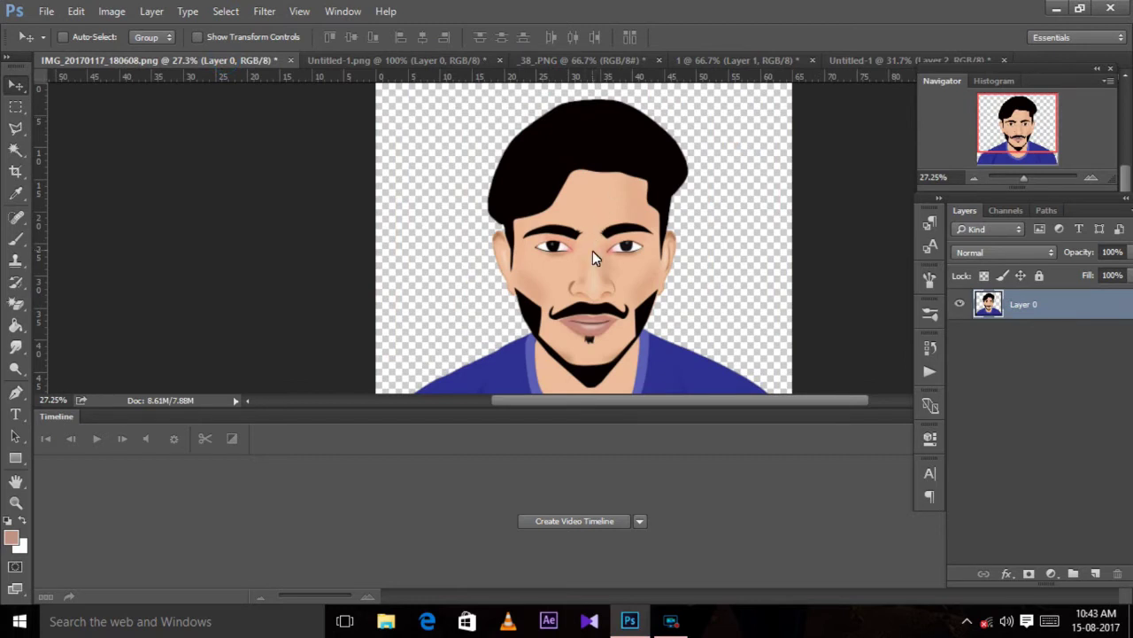
drag(593, 250, 939, 104)
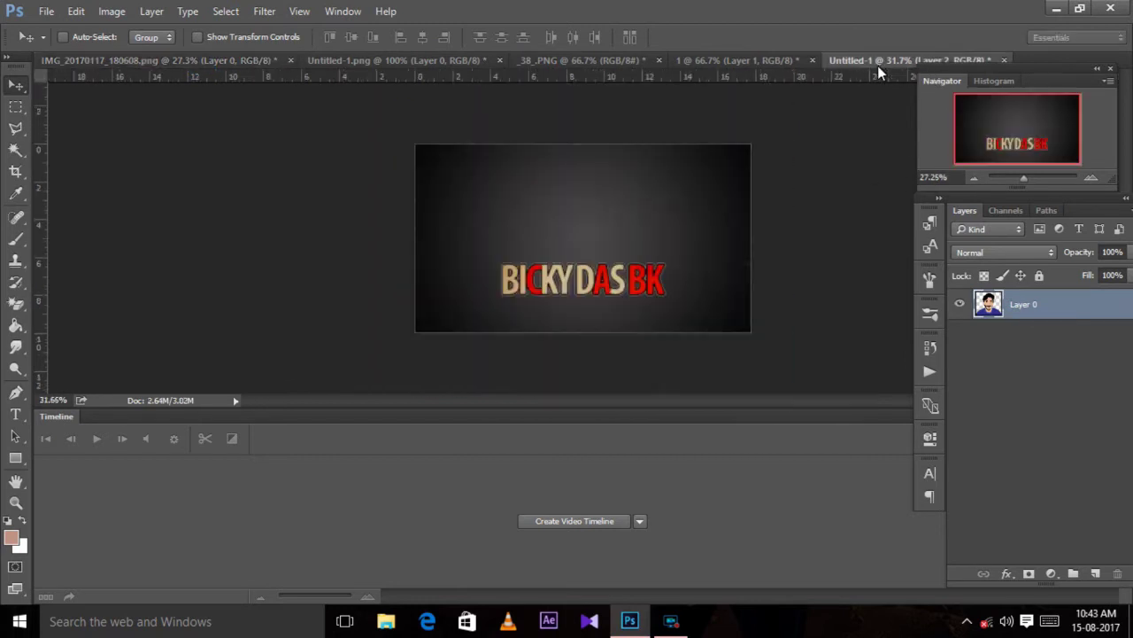
drag(896, 57, 653, 204)
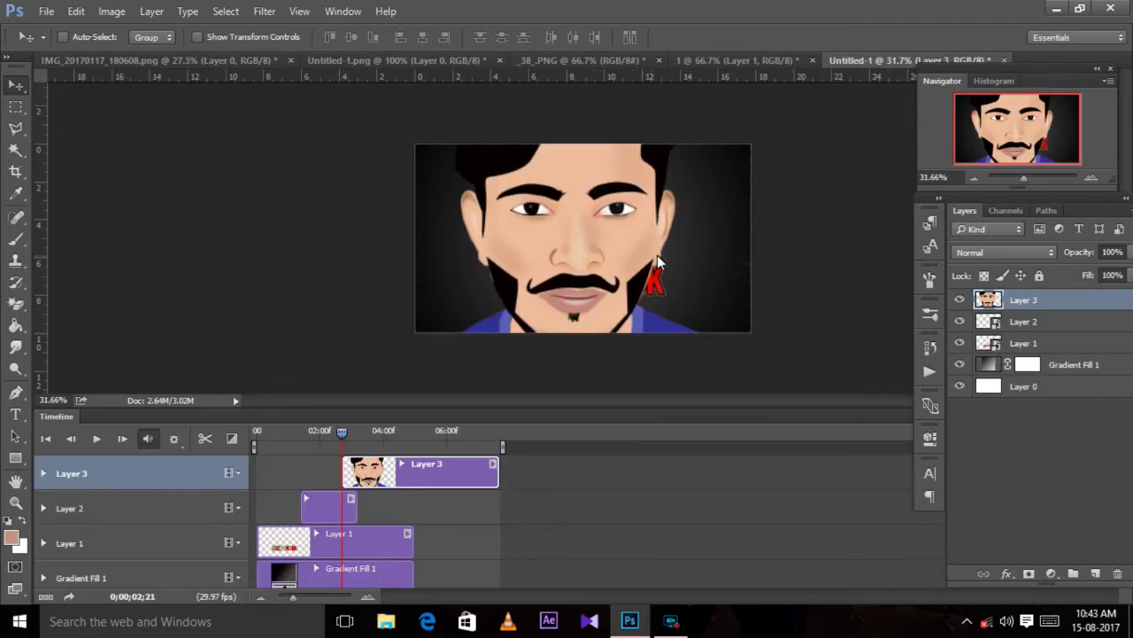
Shrink the portrait to roughly 15% and move it to the centre above the text
key(ctrl+t)
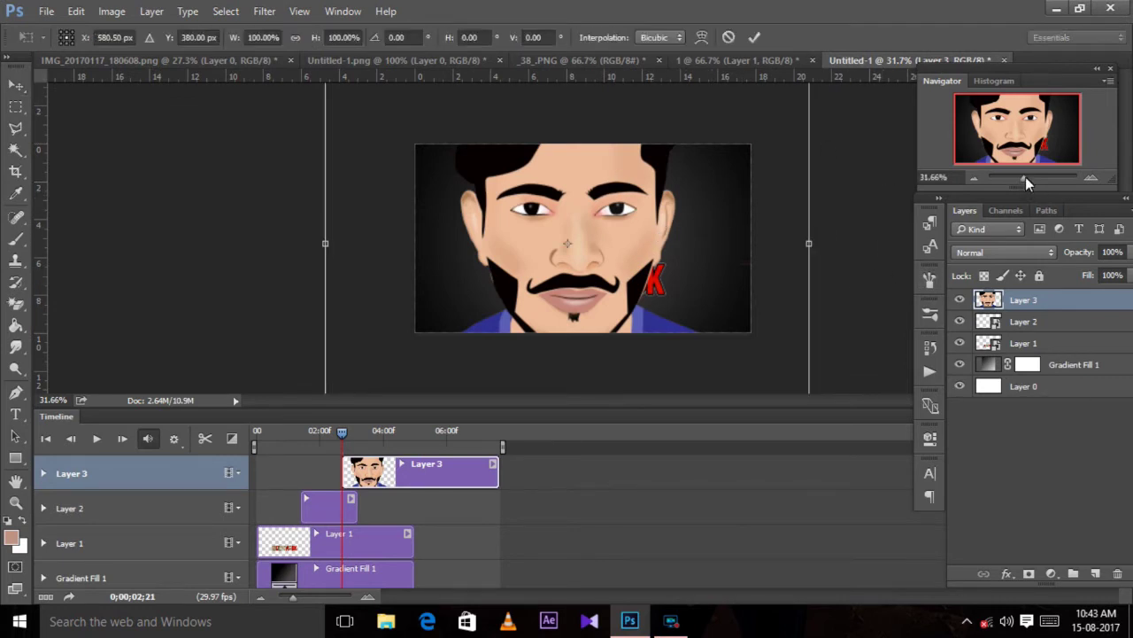
drag(1025, 177, 1013, 177)
drag(637, 288, 558, 221)
drag(1015, 178, 1022, 175)
mouse_move(483, 142)
mouse_down()
mouse_move(542, 208)
mouse_move(672, 220)
mouse_move(627, 207)
mouse_up()
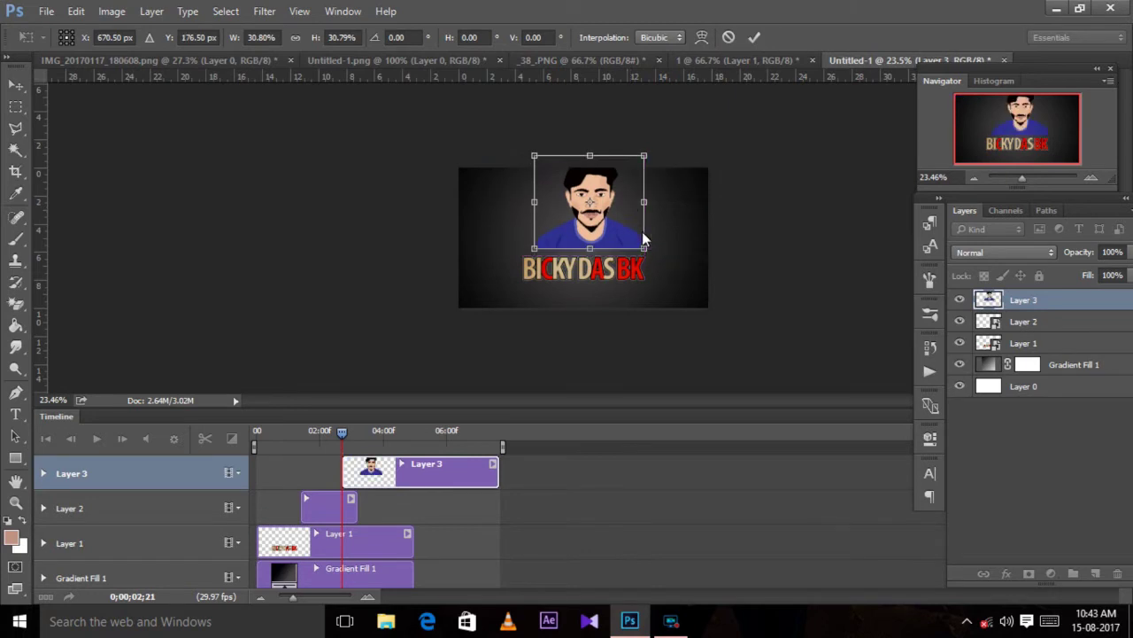
mouse_move(645, 249)
mouse_down()
mouse_move(595, 208)
mouse_move(594, 232)
mouse_up()
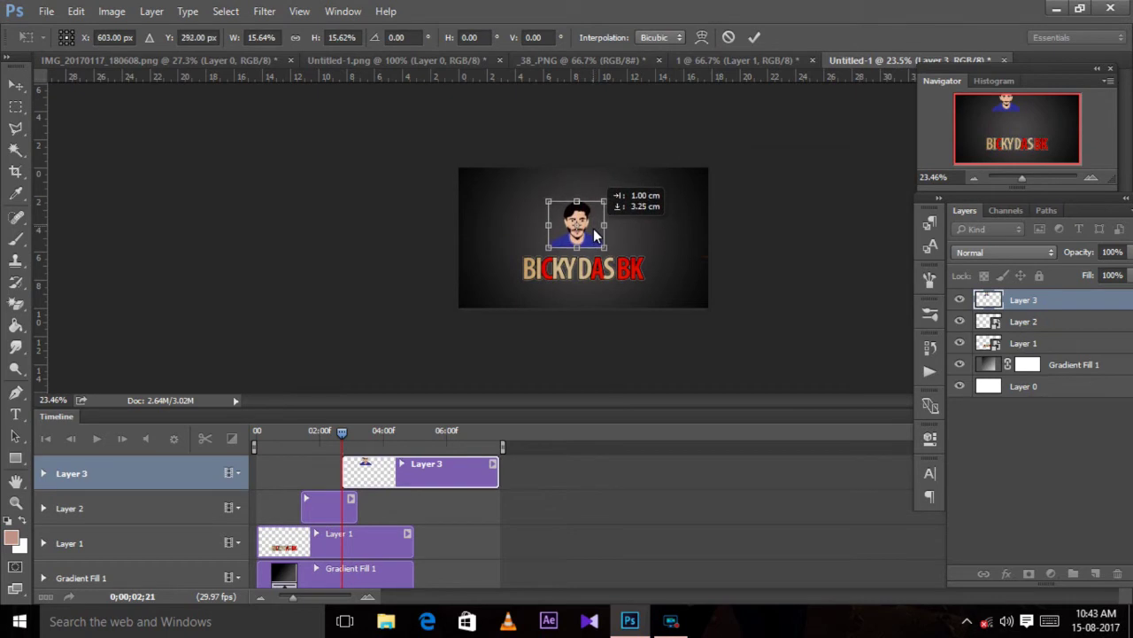
drag(597, 233, 604, 232)
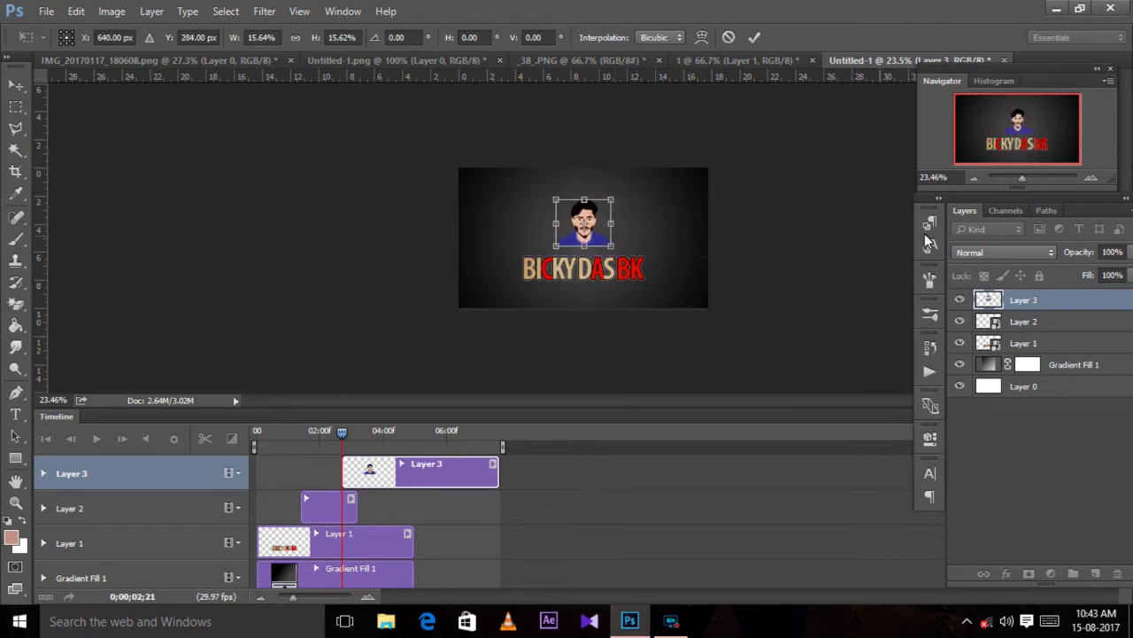
Fine-tune the portrait to about 12.7%, centred just above the BICKY DAS BK text
drag(1030, 181, 1027, 182)
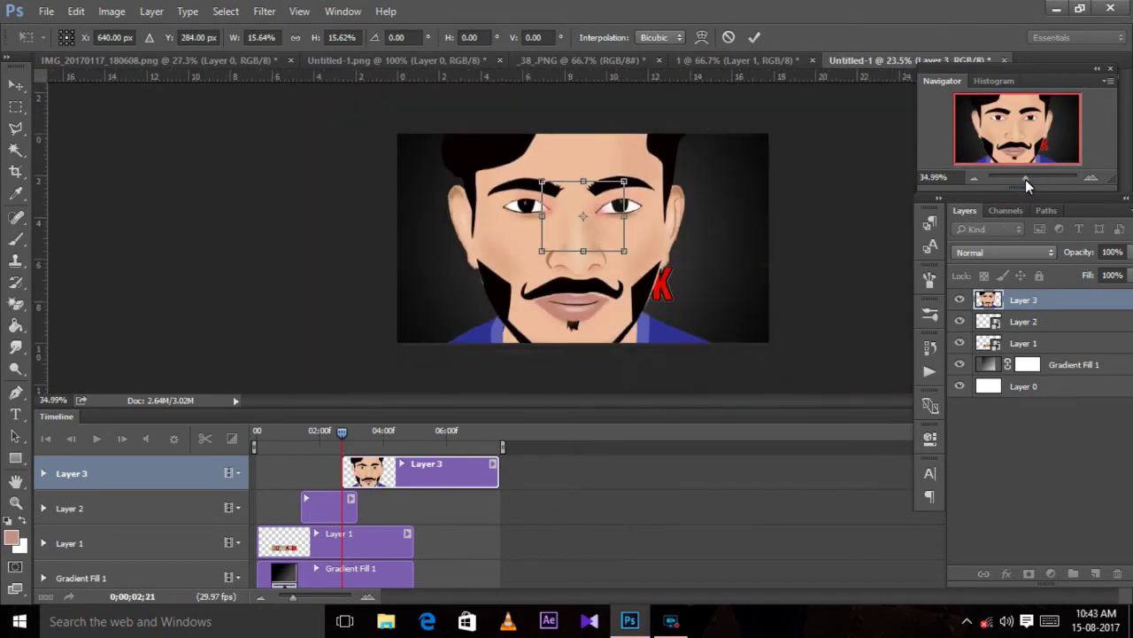
drag(597, 232, 600, 246)
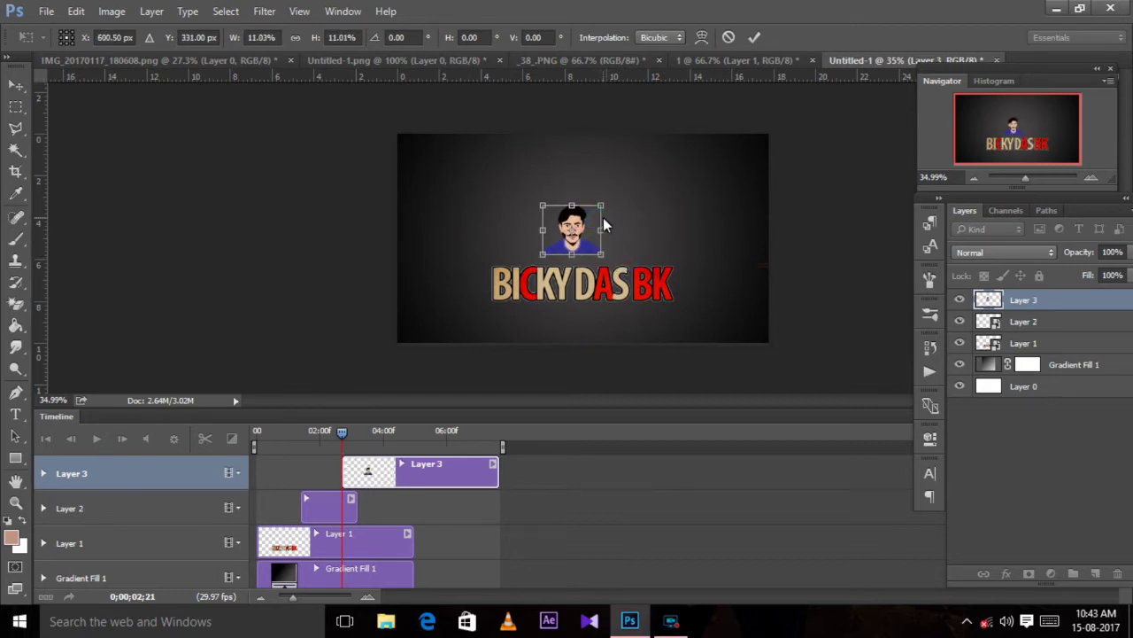
drag(609, 207, 618, 197)
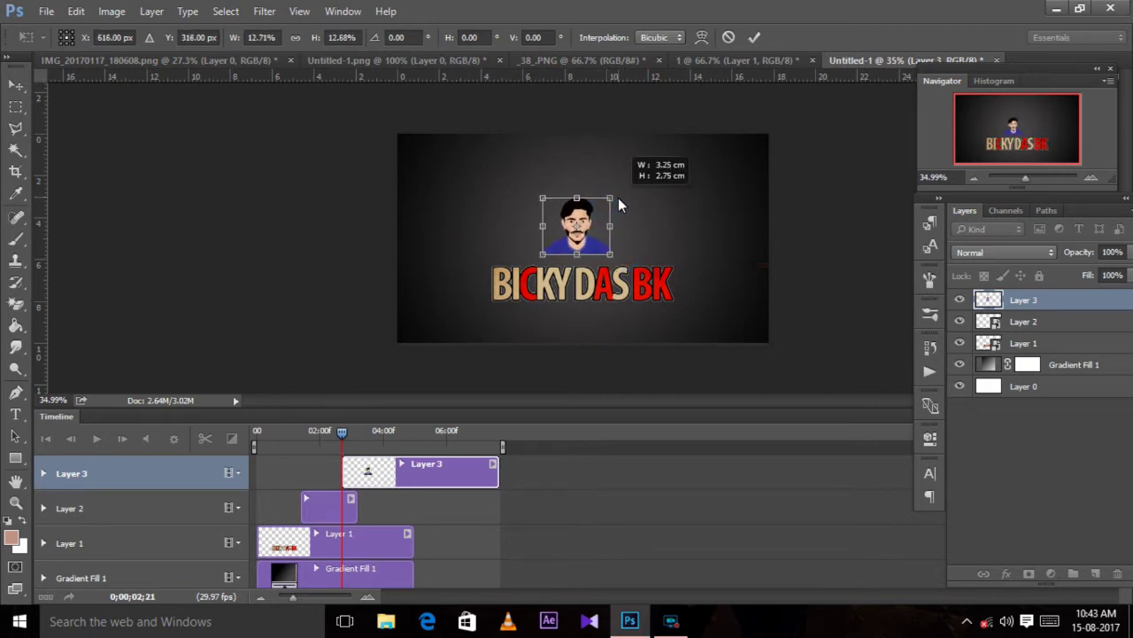
drag(595, 234, 600, 232)
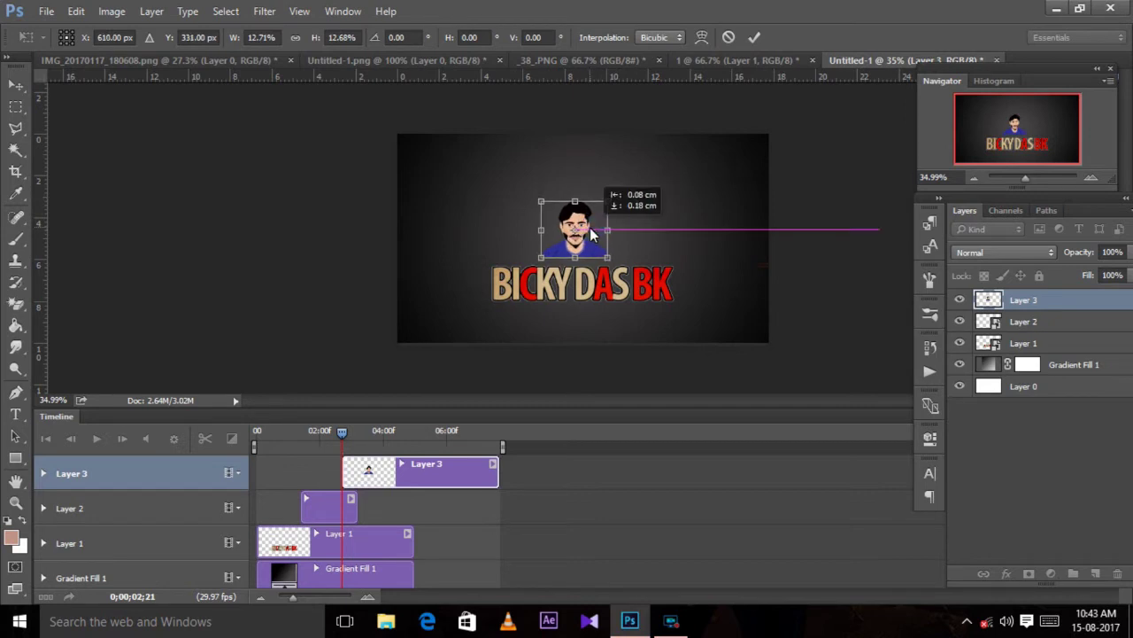
key(Return)
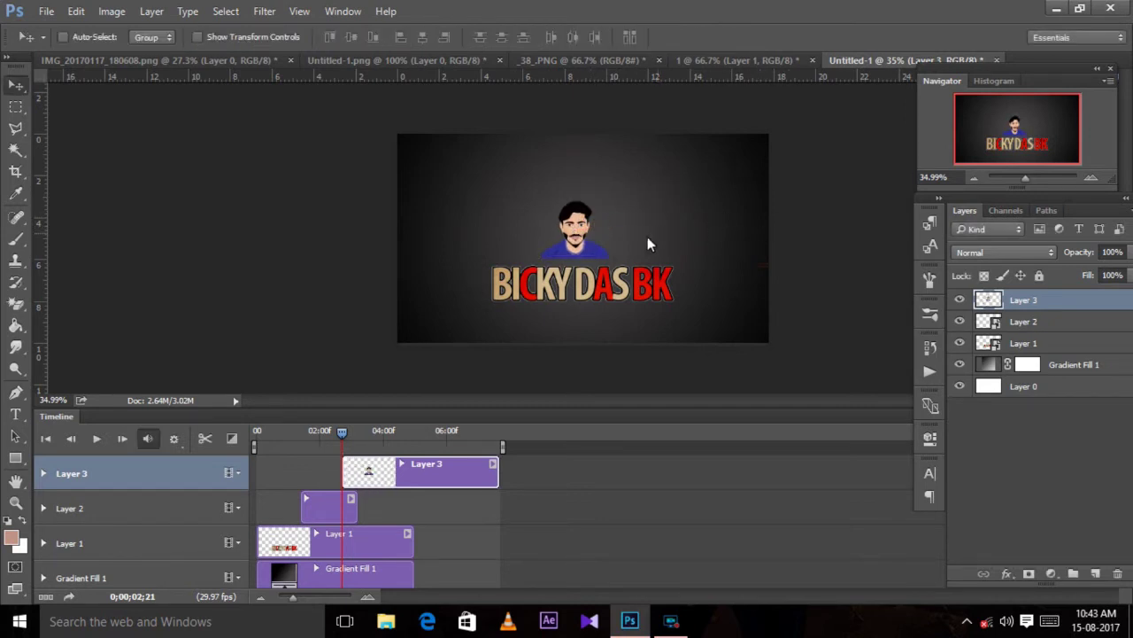
drag(595, 247, 595, 243)
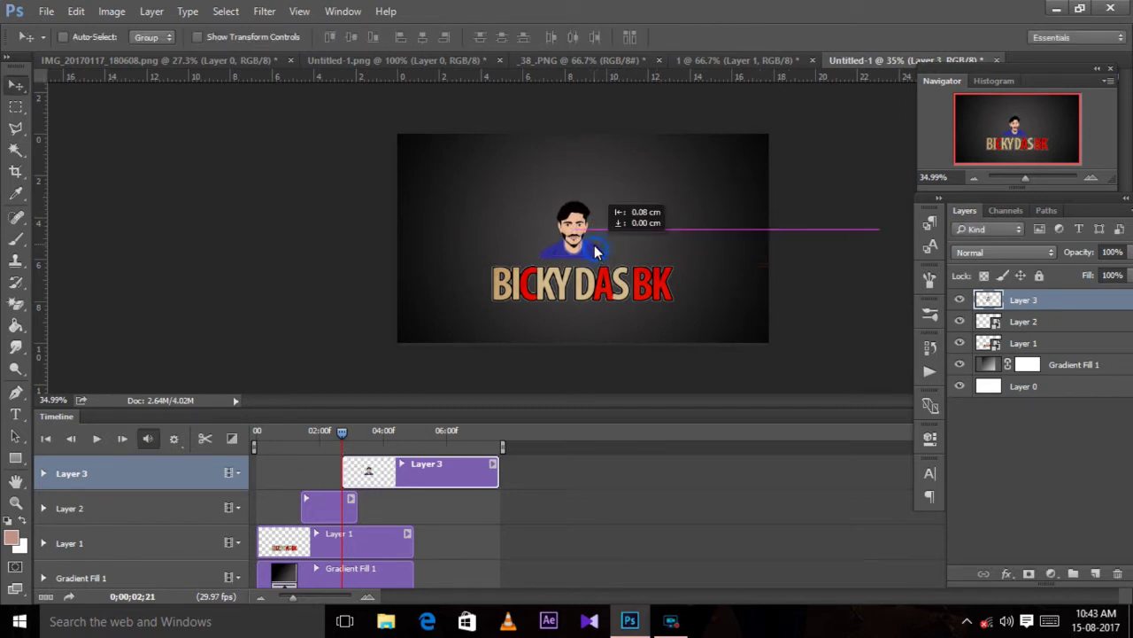
Open Layer 3's Blending Options and enable an outside Stroke effect
right_click(1044, 295)
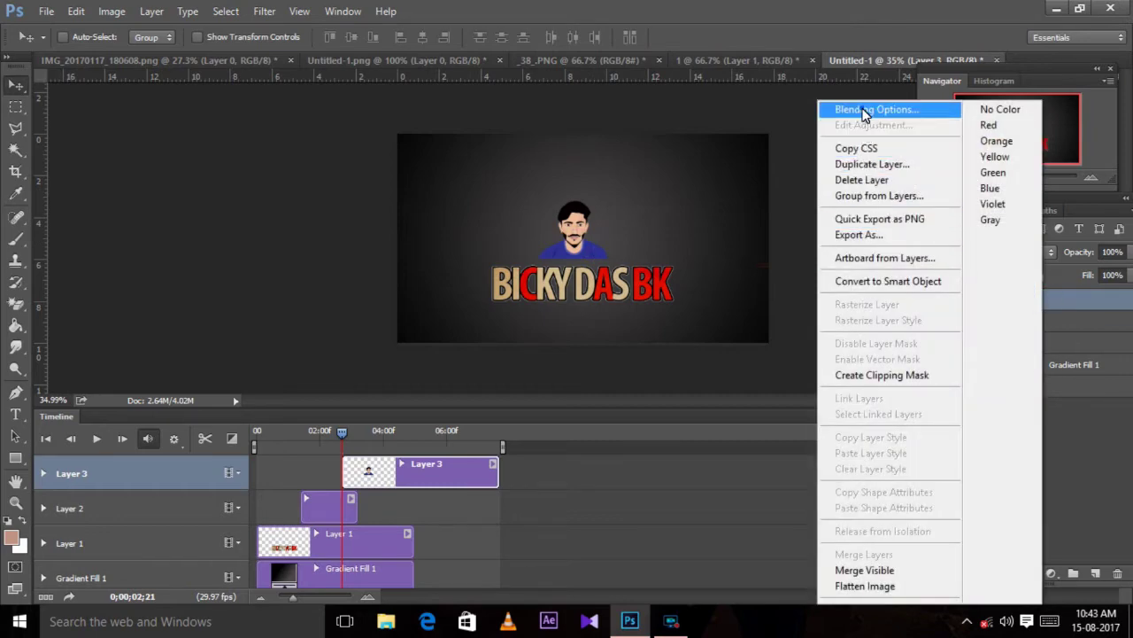
click(863, 108)
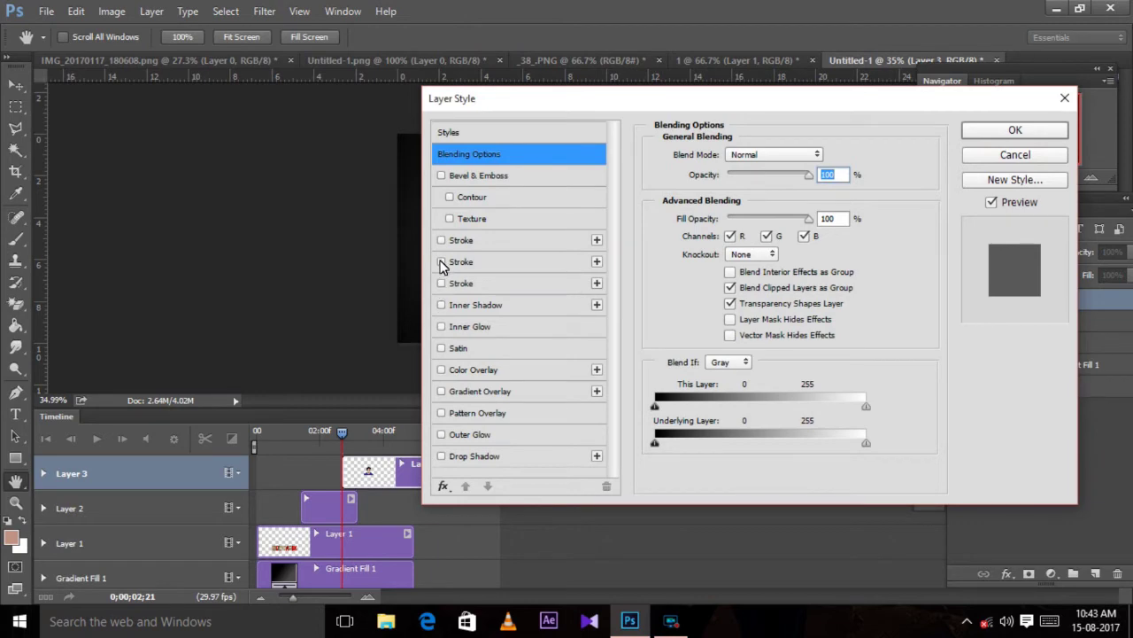
click(441, 240)
mouse_move(638, 114)
mouse_down()
mouse_move(850, 159)
mouse_move(854, 144)
mouse_up()
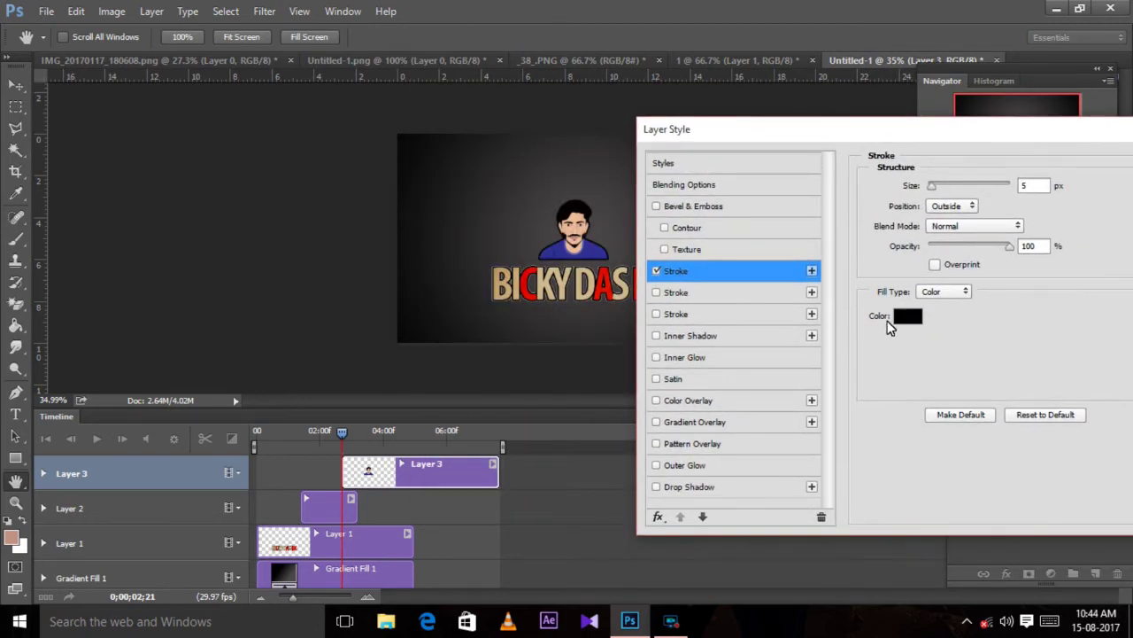
Set the stroke colour to white and adjust the stroke size
click(924, 319)
click(354, 150)
click(733, 131)
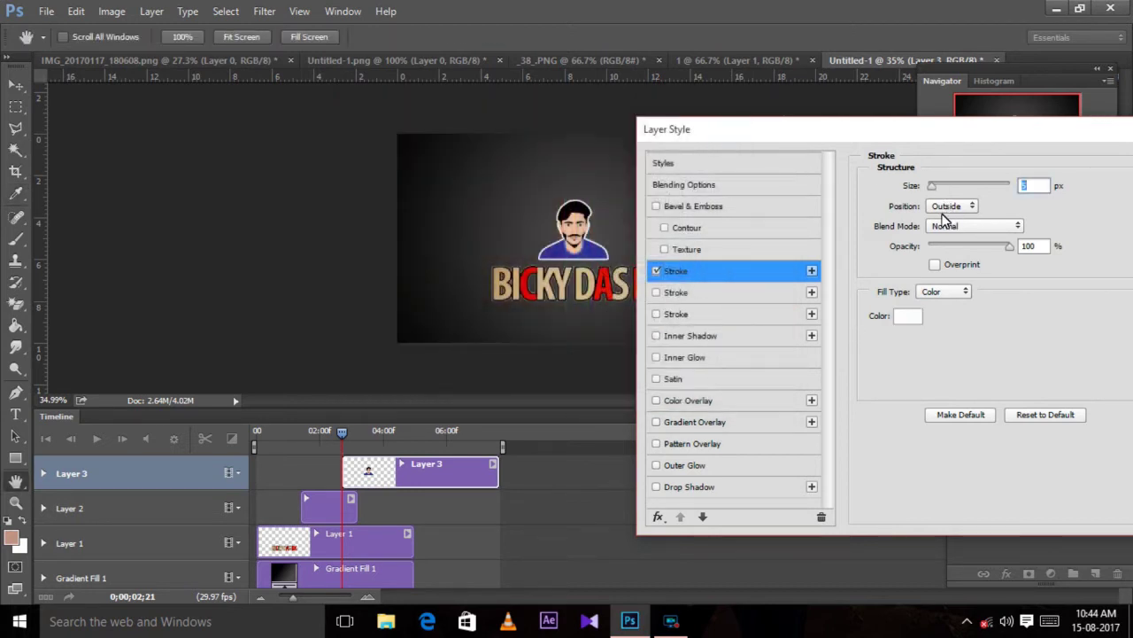
drag(931, 193, 934, 193)
Change the stroke colour to pale yellow f0eed7
click(908, 316)
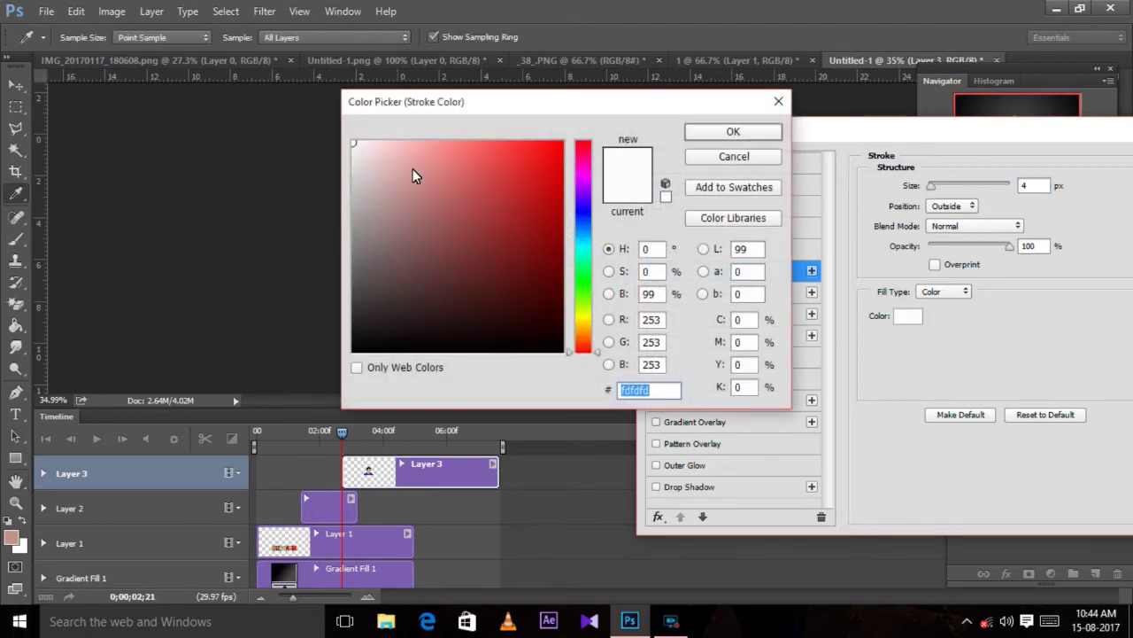
click(584, 320)
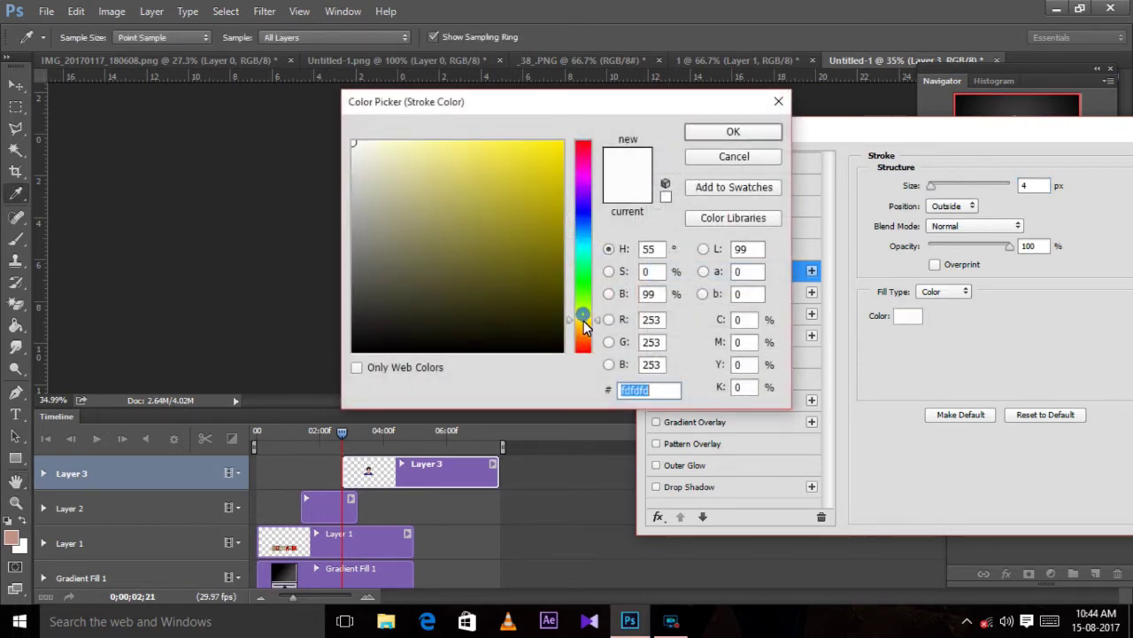
click(406, 148)
click(734, 132)
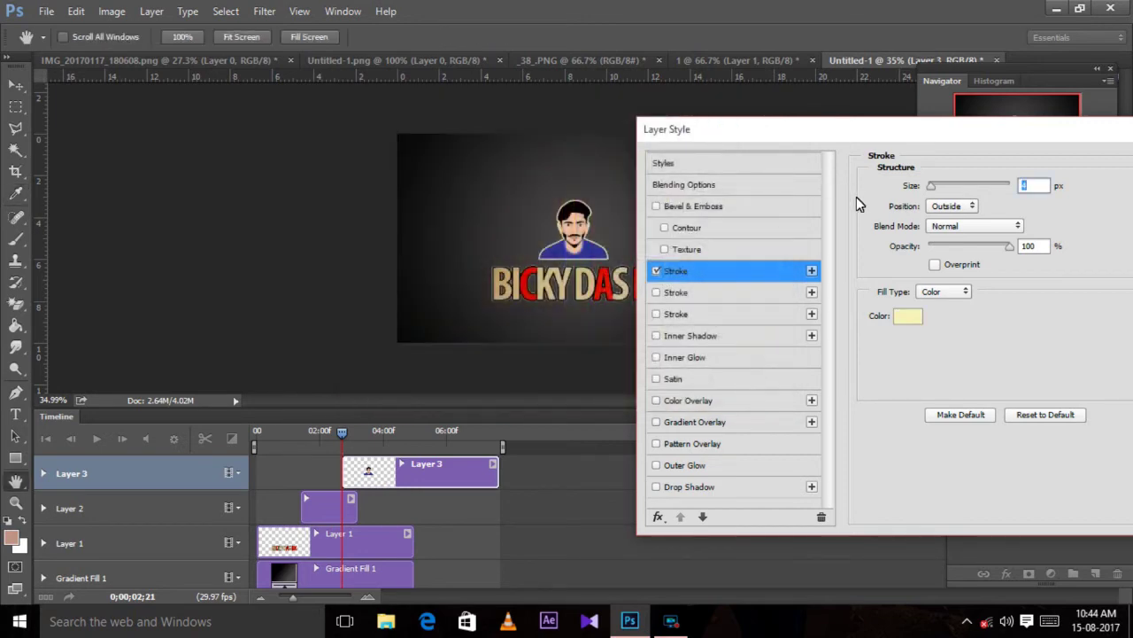
click(907, 316)
click(392, 158)
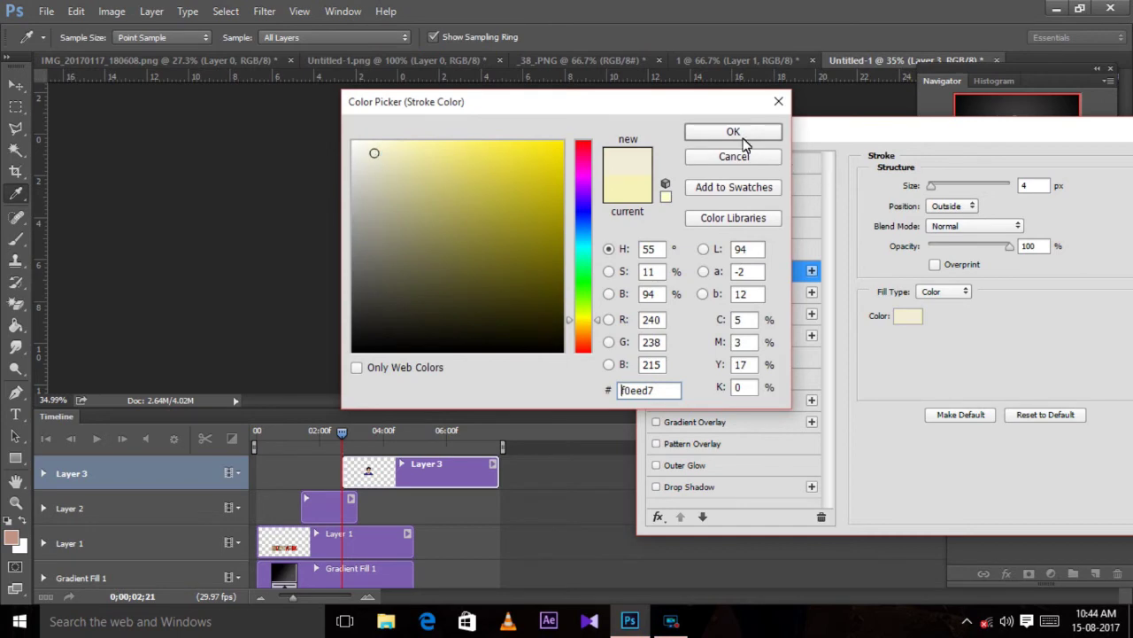
click(733, 132)
Fine-tune the stroke thickness and apply the stroke effect
mouse_move(826, 129)
mouse_down()
mouse_move(262, 181)
mouse_move(18, 186)
mouse_move(270, 243)
mouse_up()
mouse_move(544, 257)
mouse_down()
mouse_move(1132, 304)
mouse_move(1105, 190)
mouse_up()
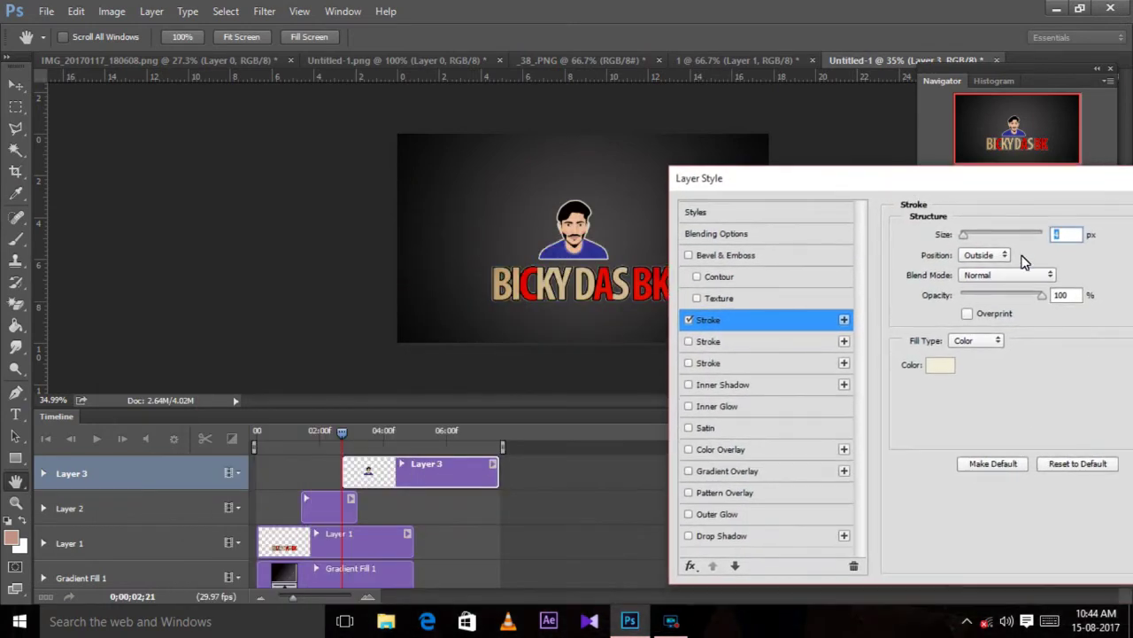
drag(965, 236, 964, 236)
drag(1069, 188, 572, 177)
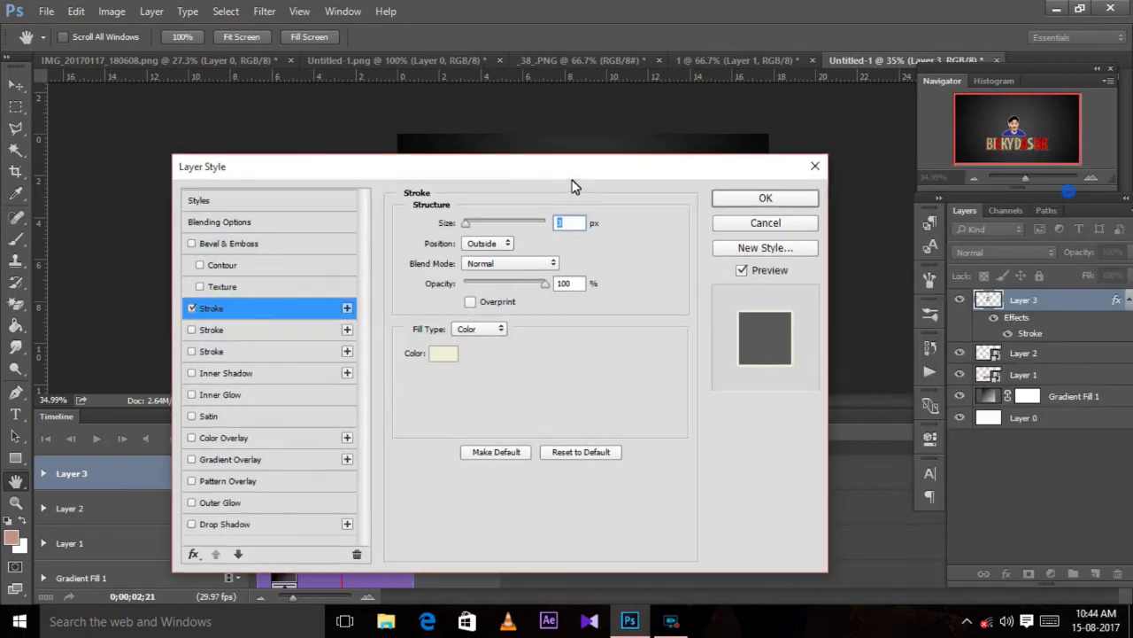
click(785, 202)
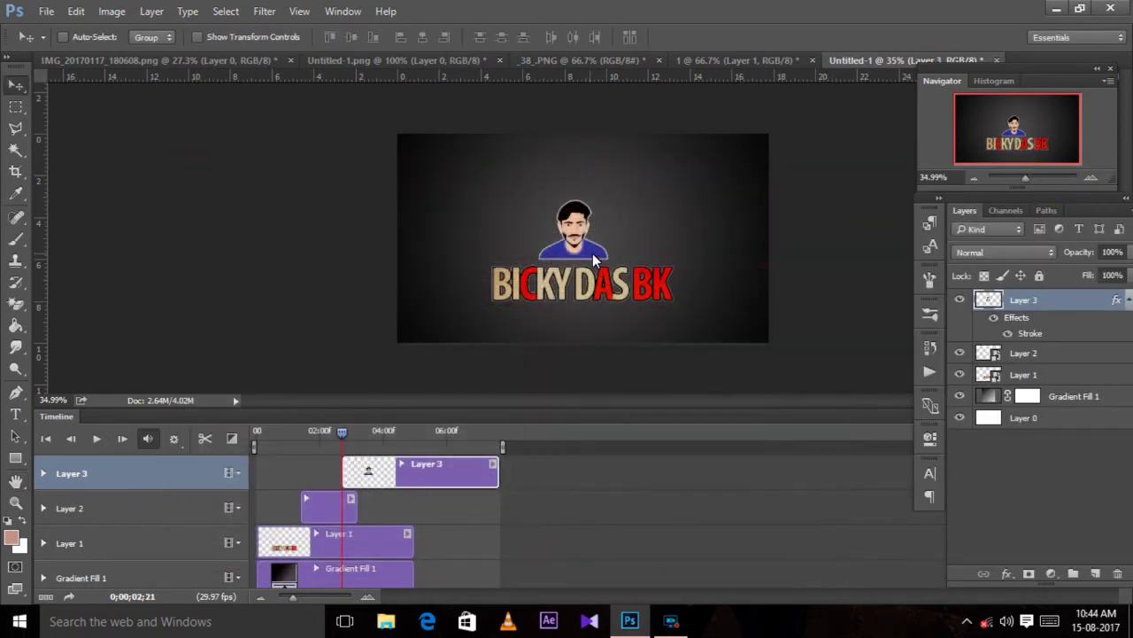
Bake the stroke effect into Layer 3's pixels
right_click(1043, 303)
click(872, 319)
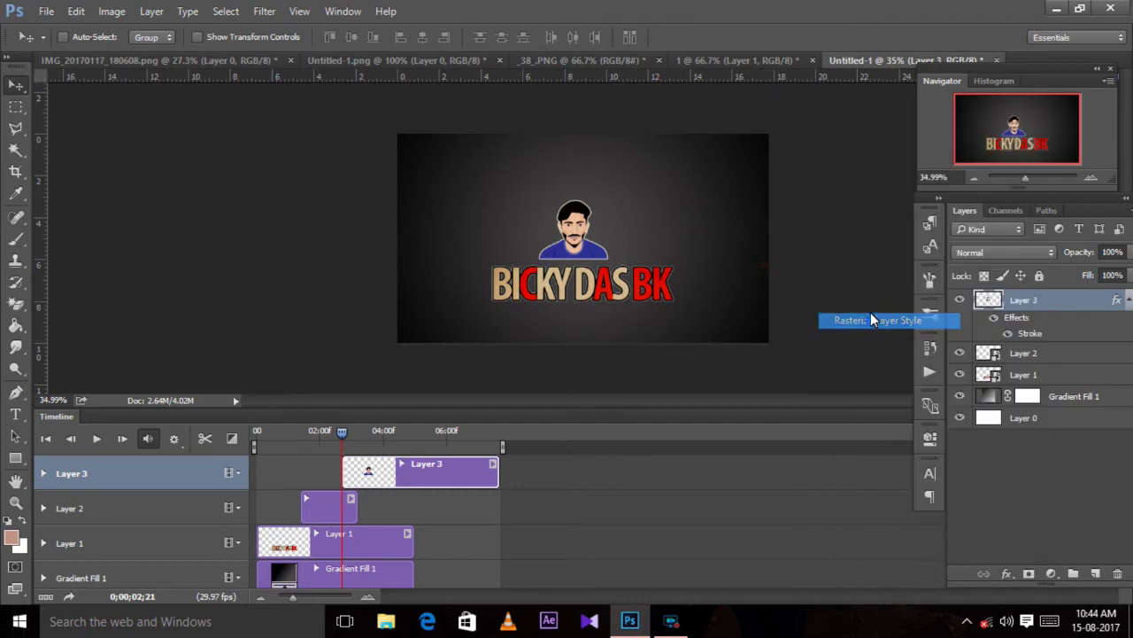
drag(1022, 181, 1035, 177)
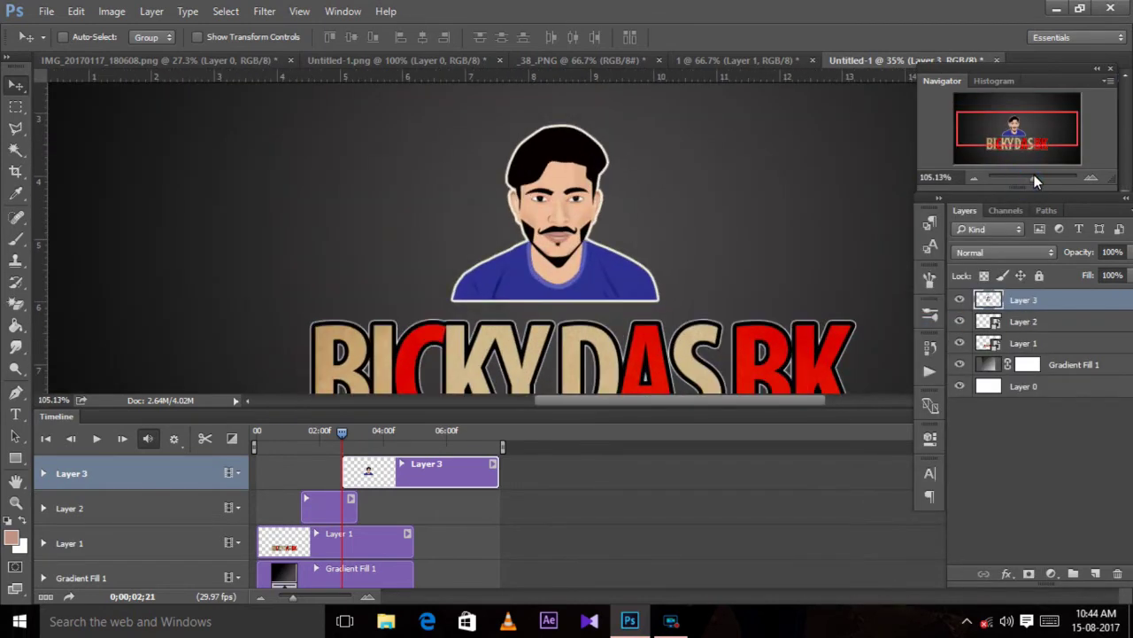
Draw a Polygonal Lasso selection around the portrait's right half
click(15, 128)
click(560, 103)
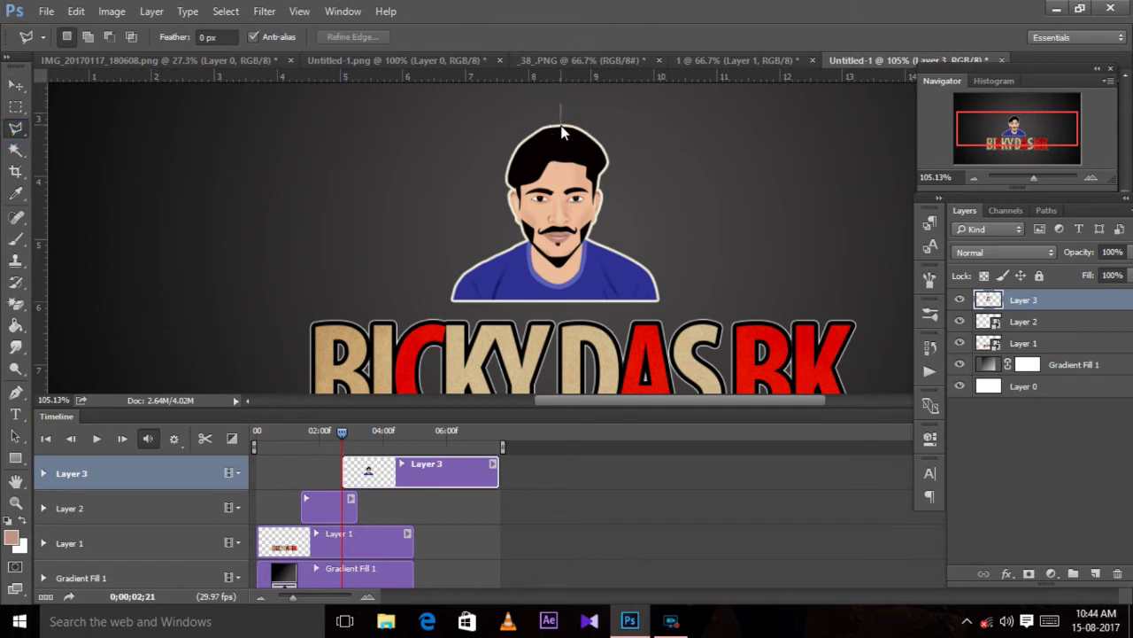
key(Escape)
click(569, 98)
click(549, 159)
click(552, 217)
click(571, 247)
click(551, 276)
click(696, 310)
click(666, 162)
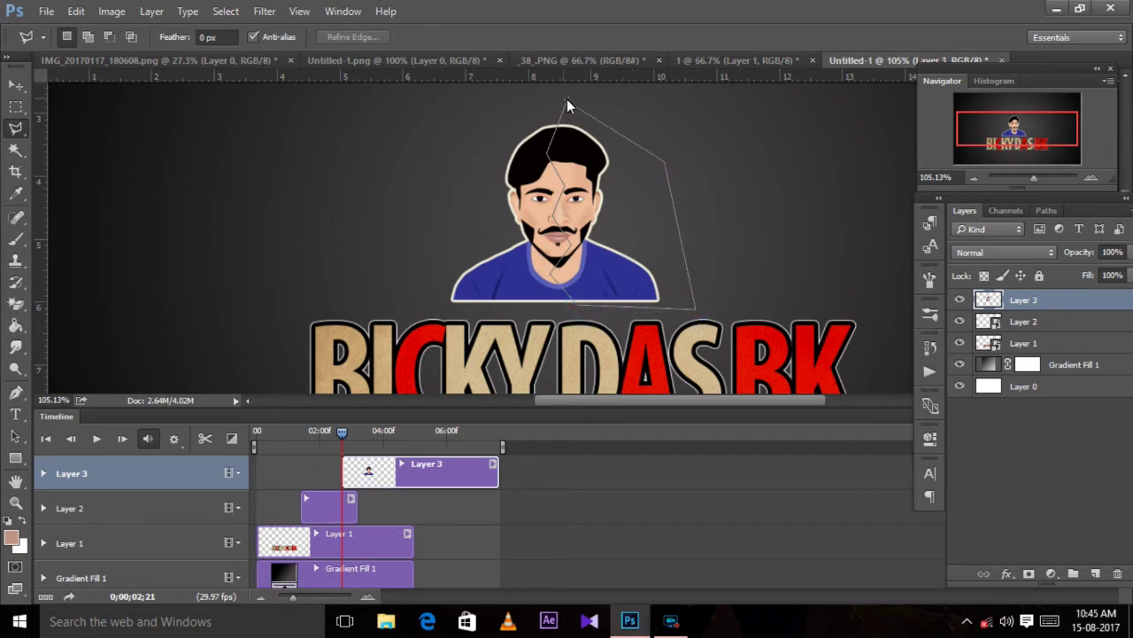
click(567, 101)
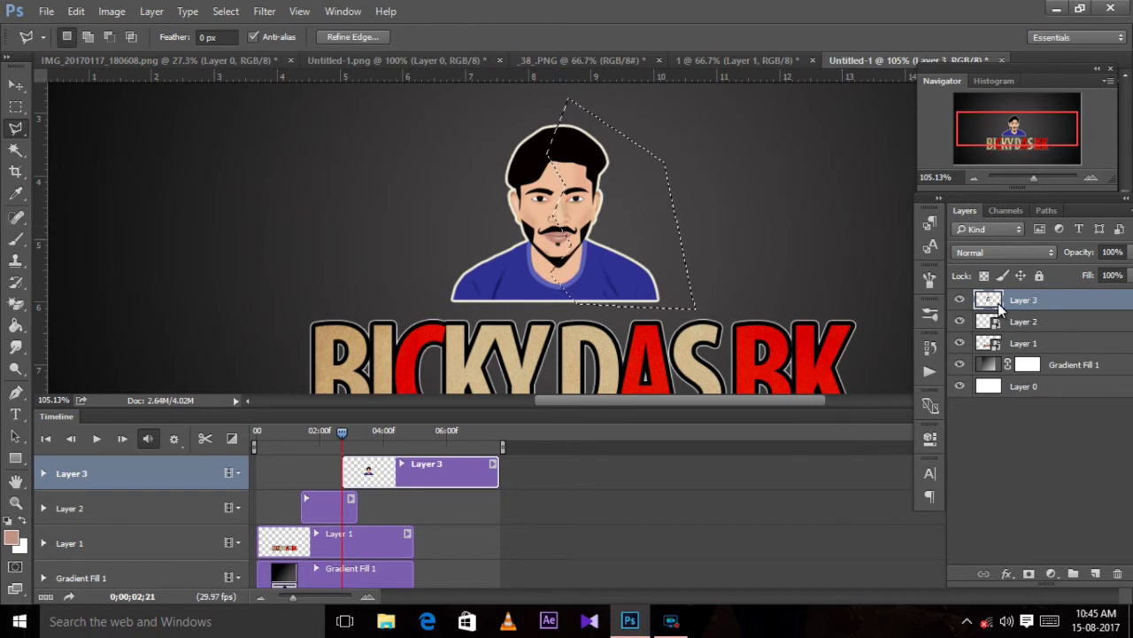
Copy the selected half onto a new Layer 4 with Layer Via Copy
right_click(618, 217)
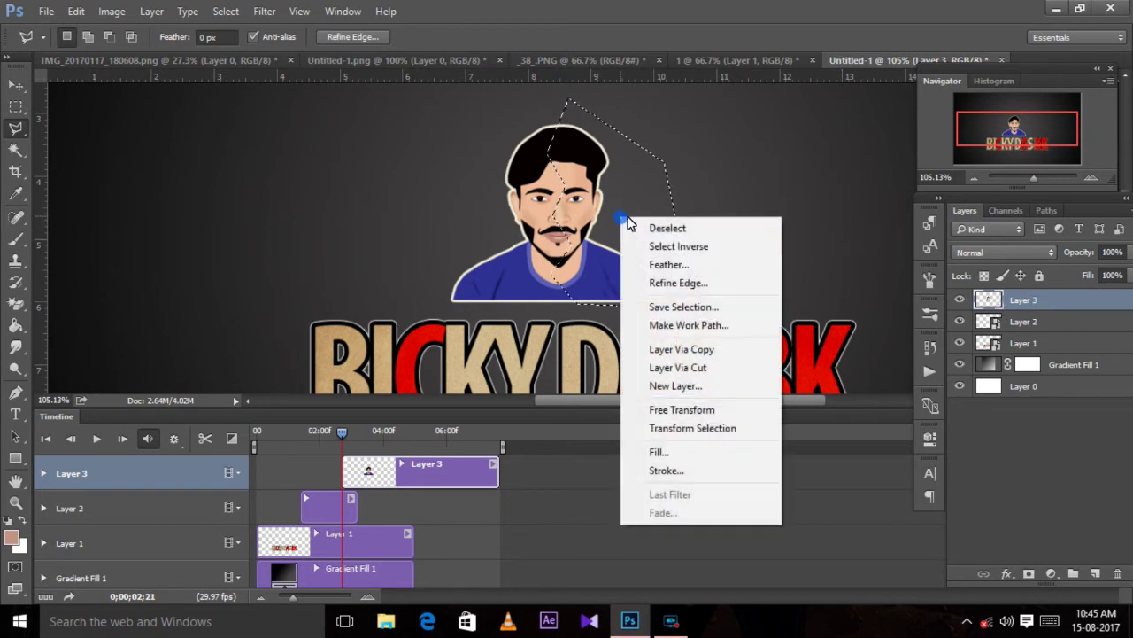
click(684, 365)
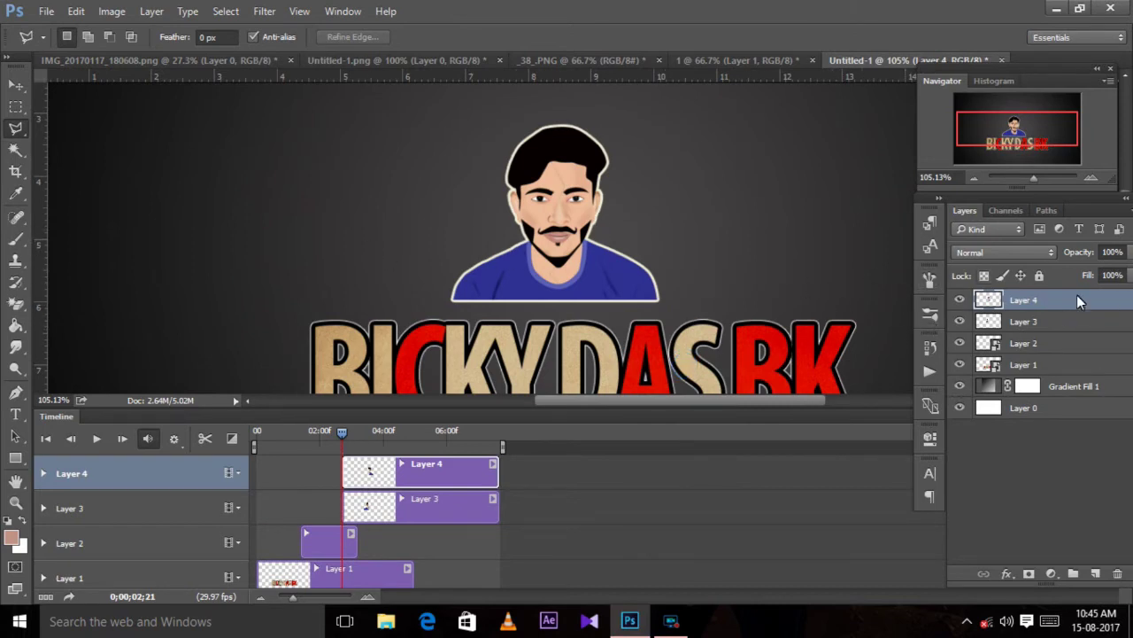
right_click(1080, 312)
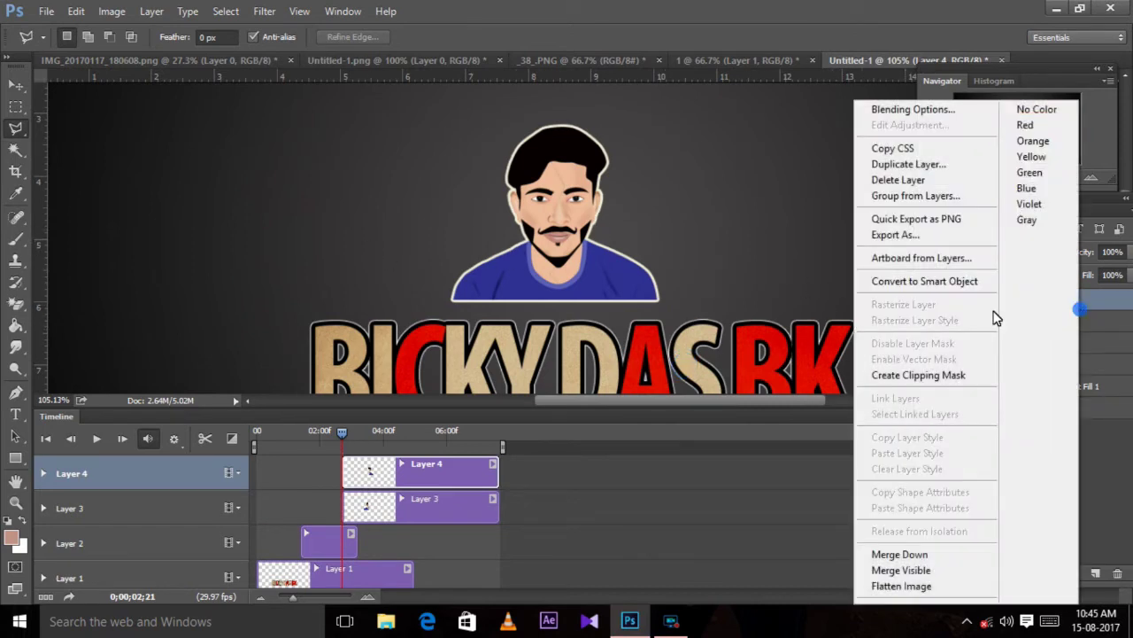
Convert Layer 4 and Layer 3 to Smart Objects
click(923, 286)
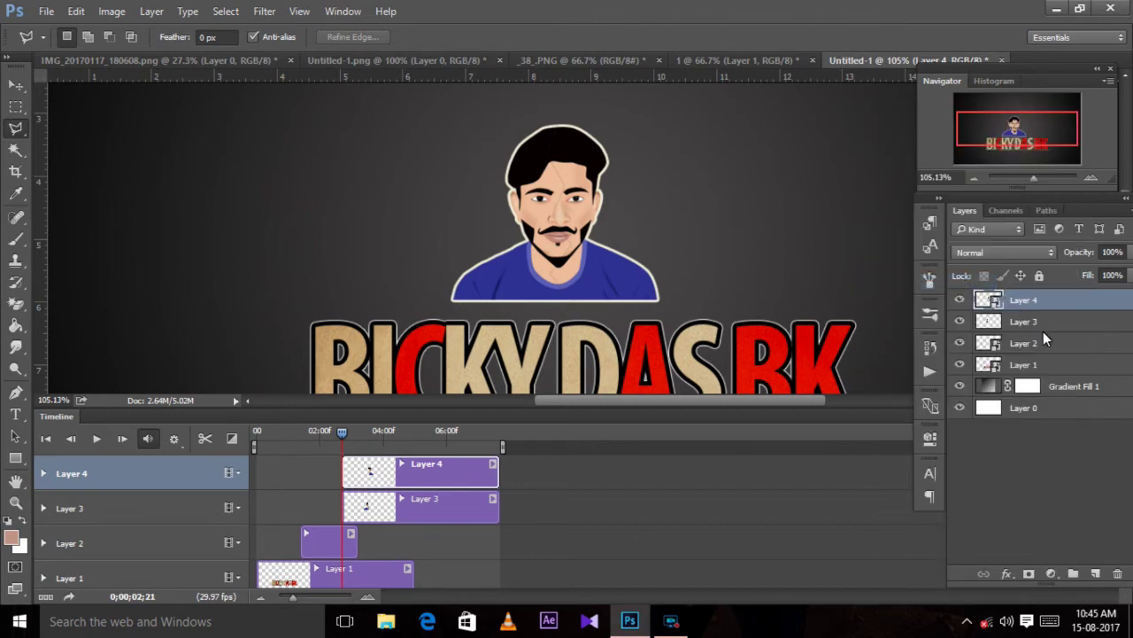
right_click(1043, 327)
click(961, 281)
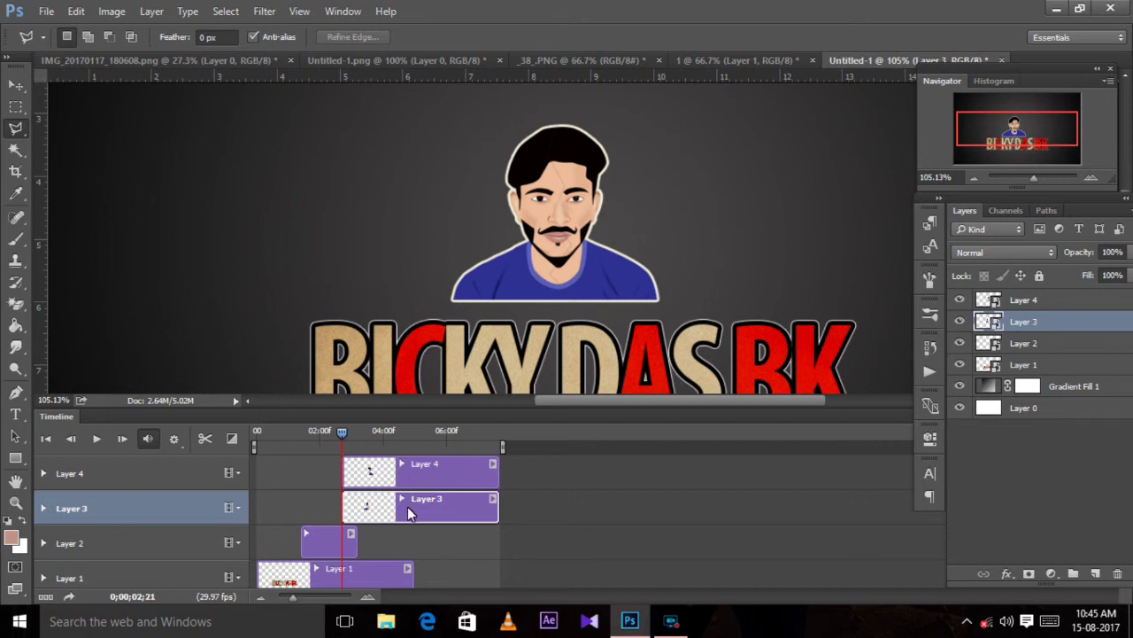
Shift the Layer 3 and Layer 4 clips to start around 0;00;01;12 with the flare, and preview
drag(409, 518, 372, 520)
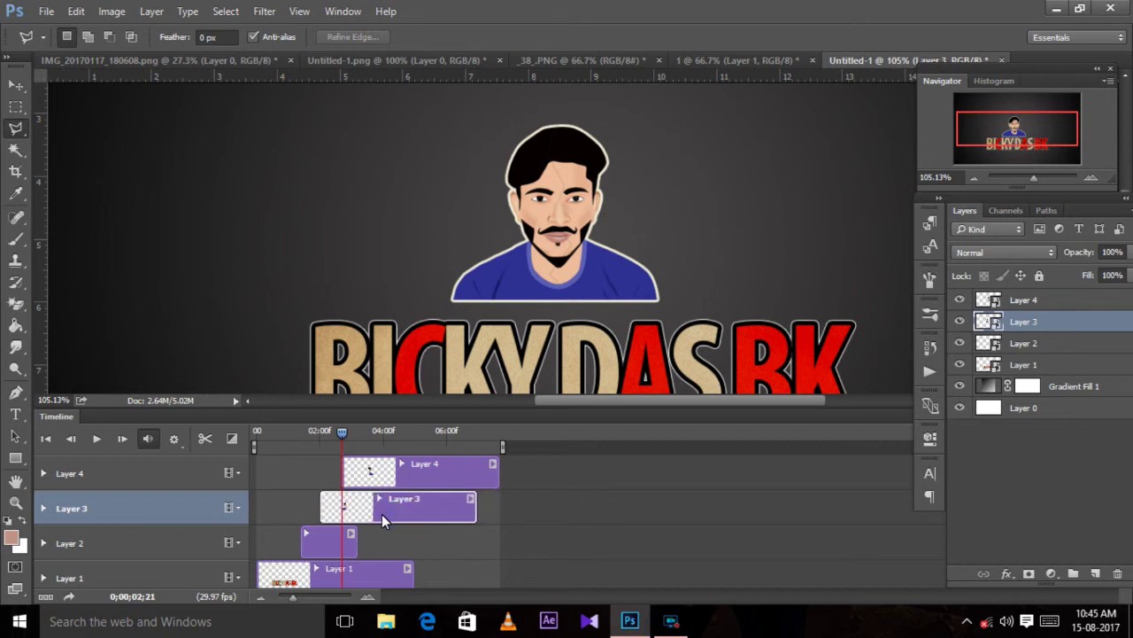
drag(403, 477, 369, 480)
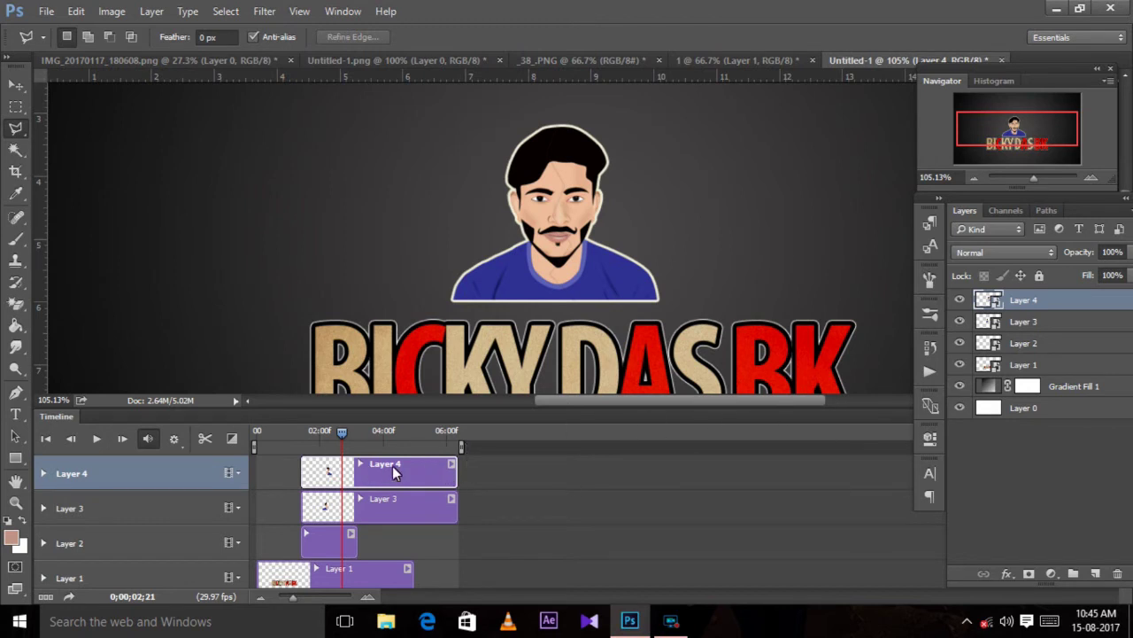
drag(347, 435, 325, 453)
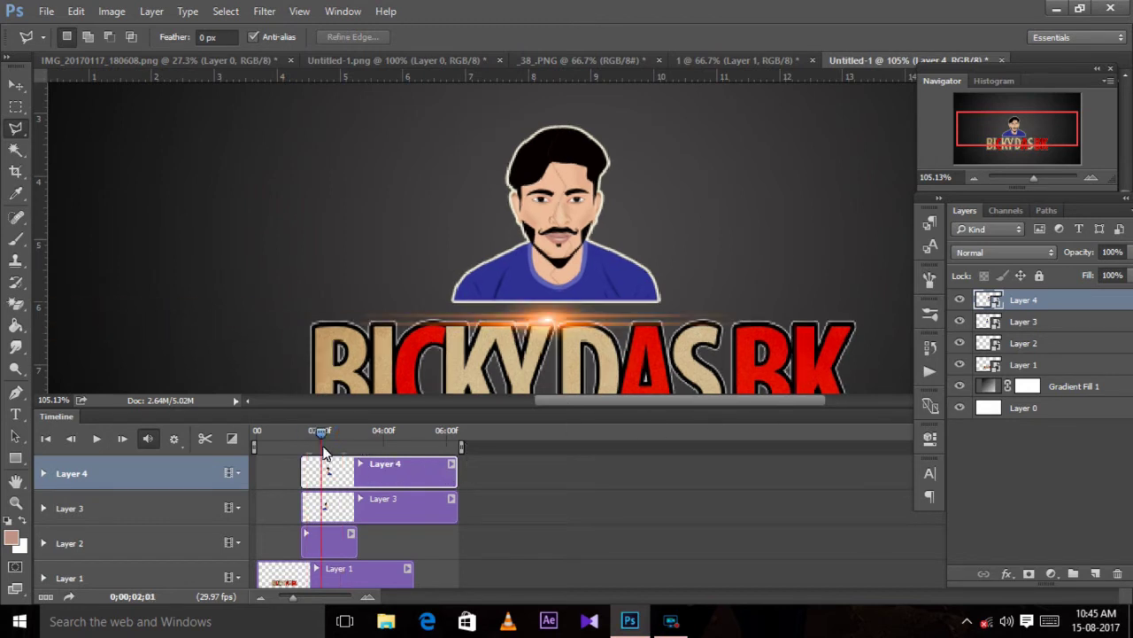
mouse_move(325, 453)
mouse_down()
mouse_move(338, 454)
mouse_move(316, 460)
mouse_up()
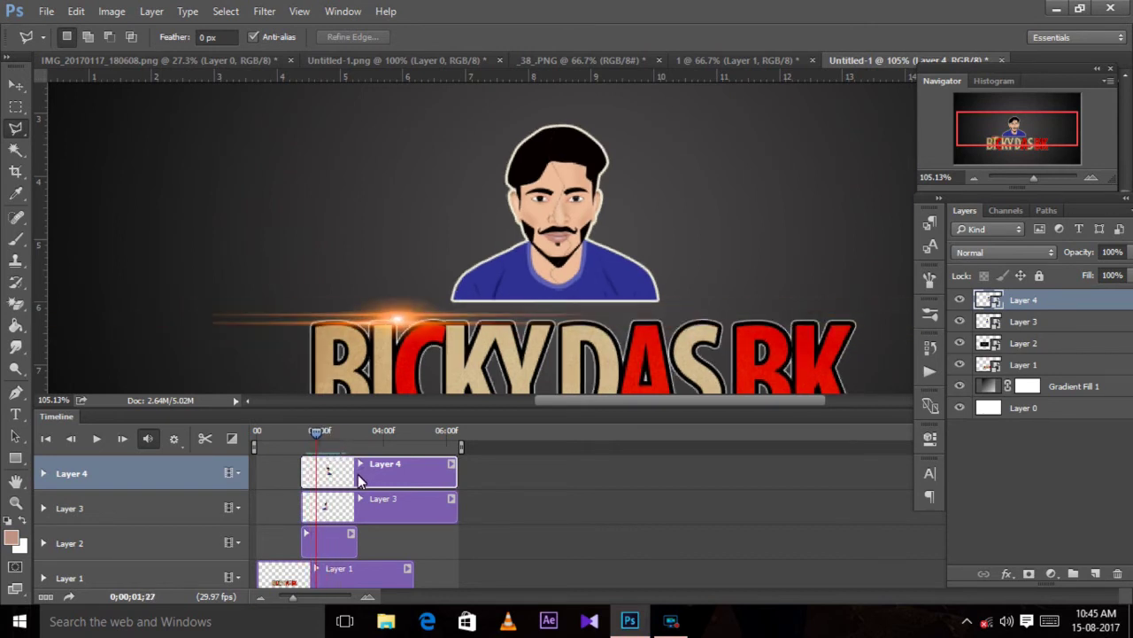
drag(316, 434, 301, 440)
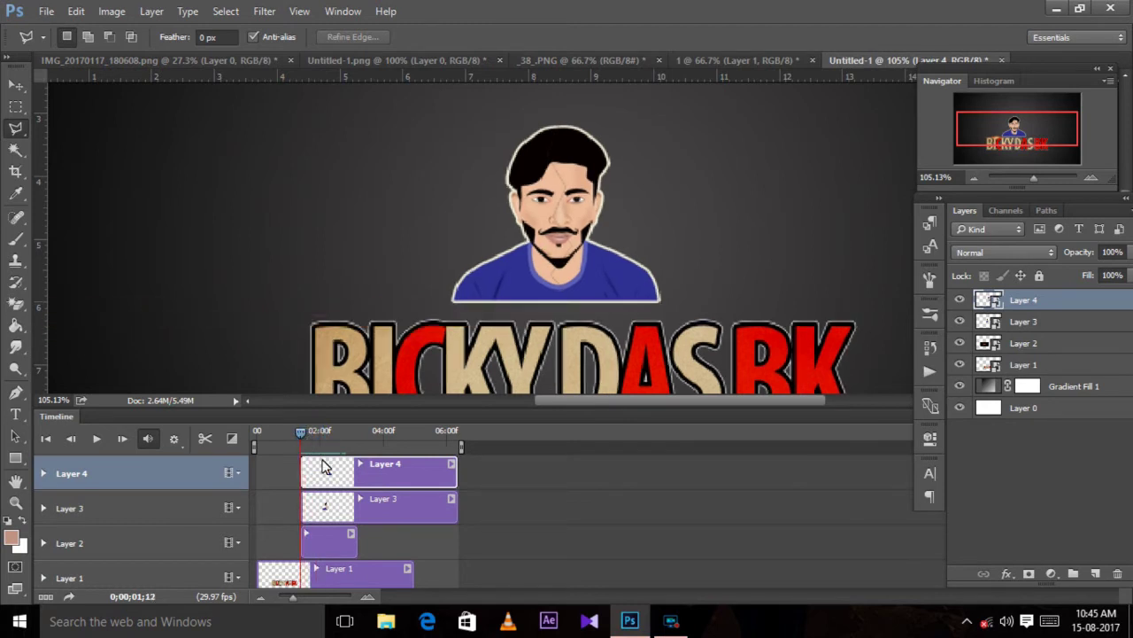
click(43, 474)
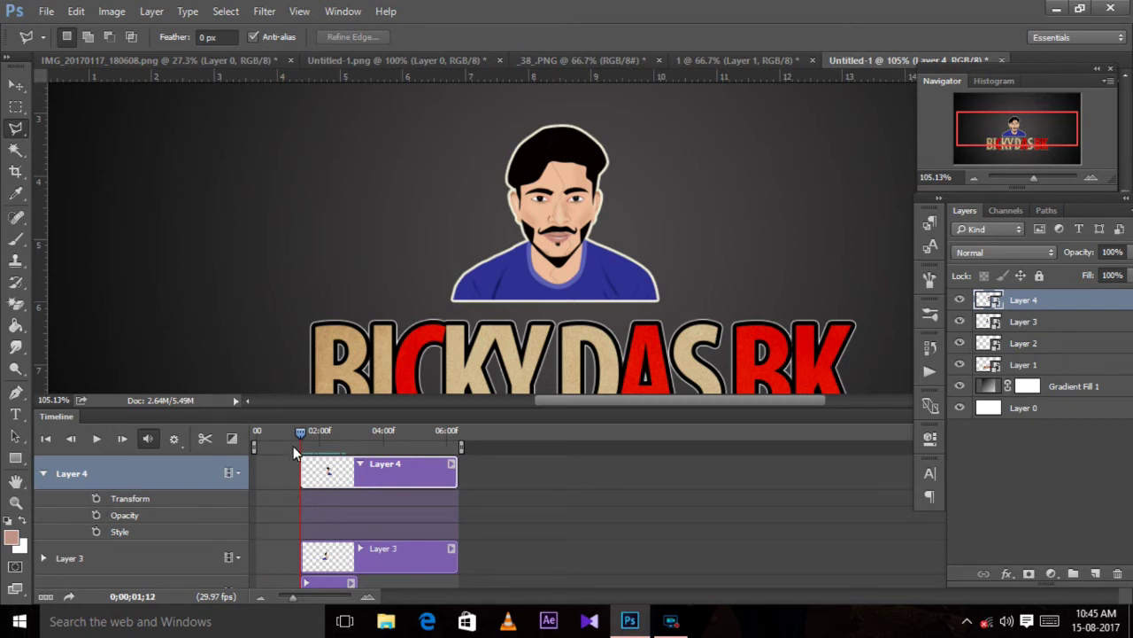
Add a Layer 4 Transform keyframe at about 0;00;03;07, then rewind and zoom out
drag(301, 432, 359, 439)
click(97, 498)
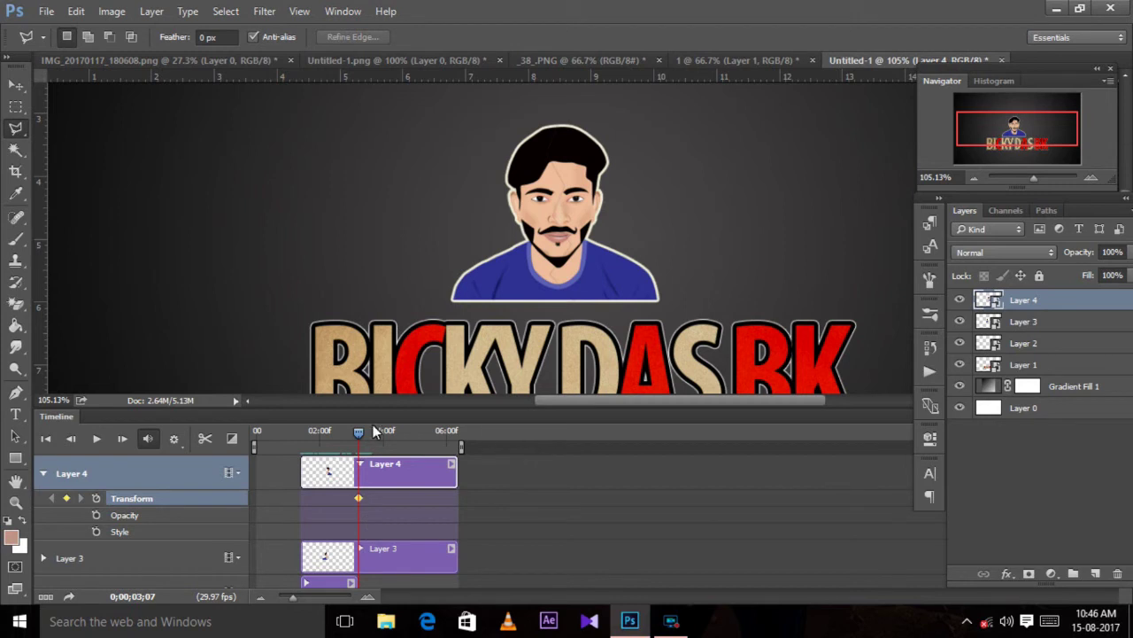
drag(359, 432, 302, 450)
drag(1034, 178, 1029, 179)
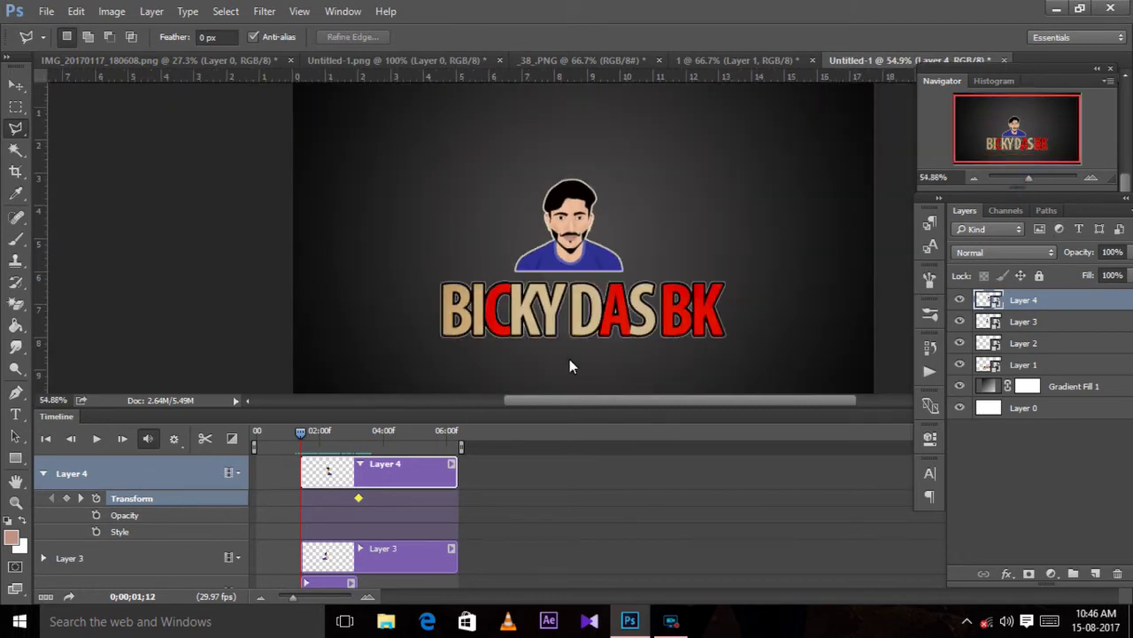
Move Layer 4's portrait half off the right edge at the clip start and preview the slide-in
click(16, 84)
drag(556, 256, 878, 263)
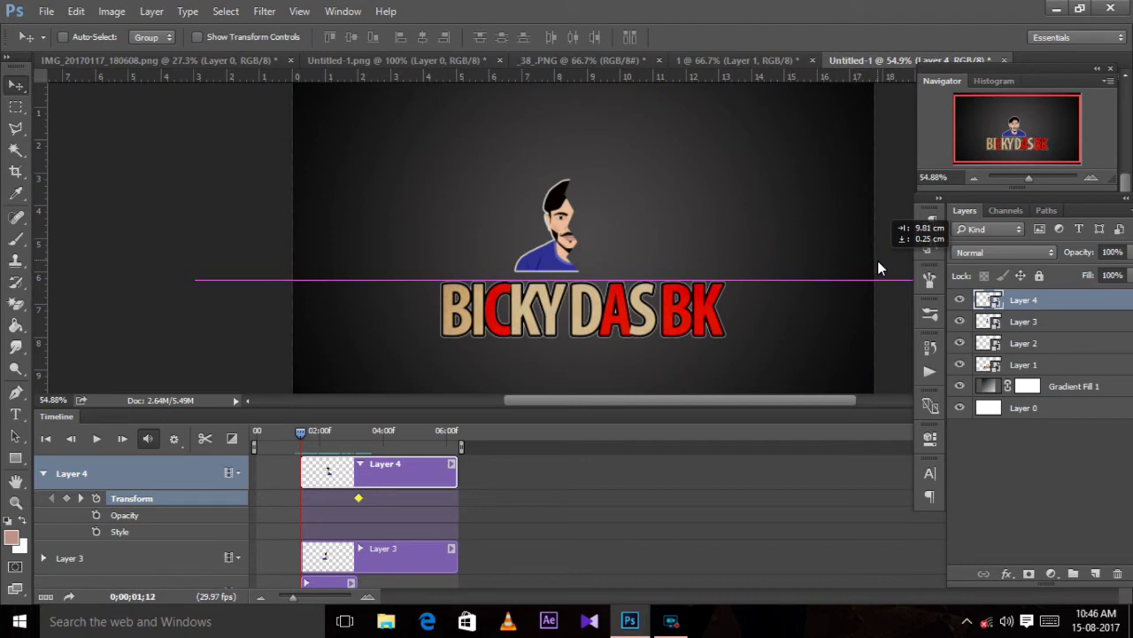
drag(877, 260, 877, 261)
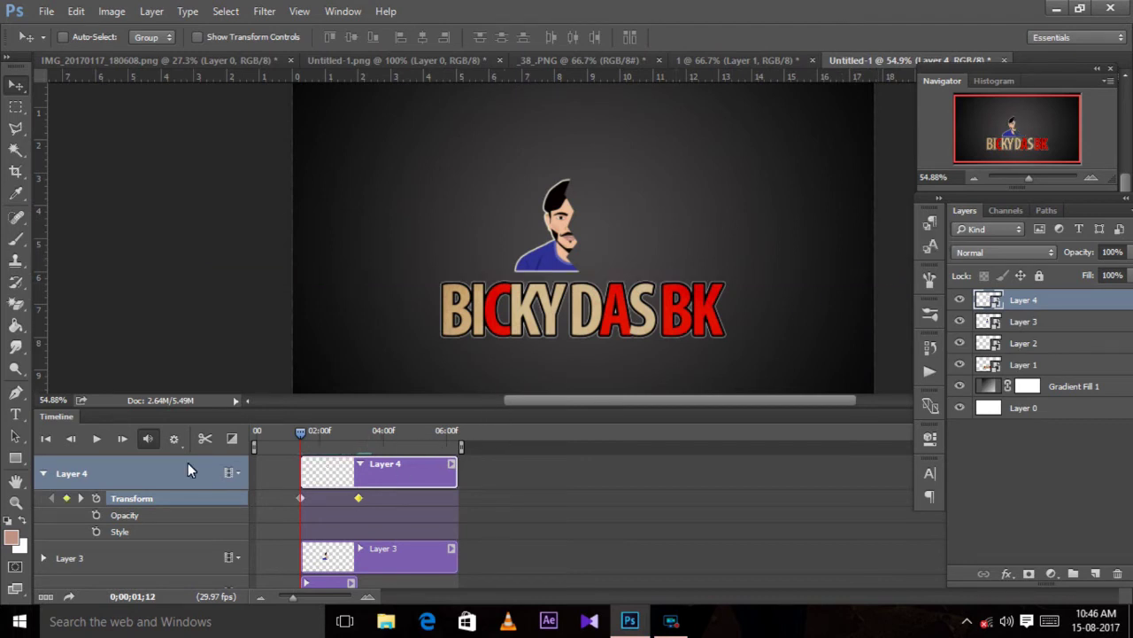
click(99, 440)
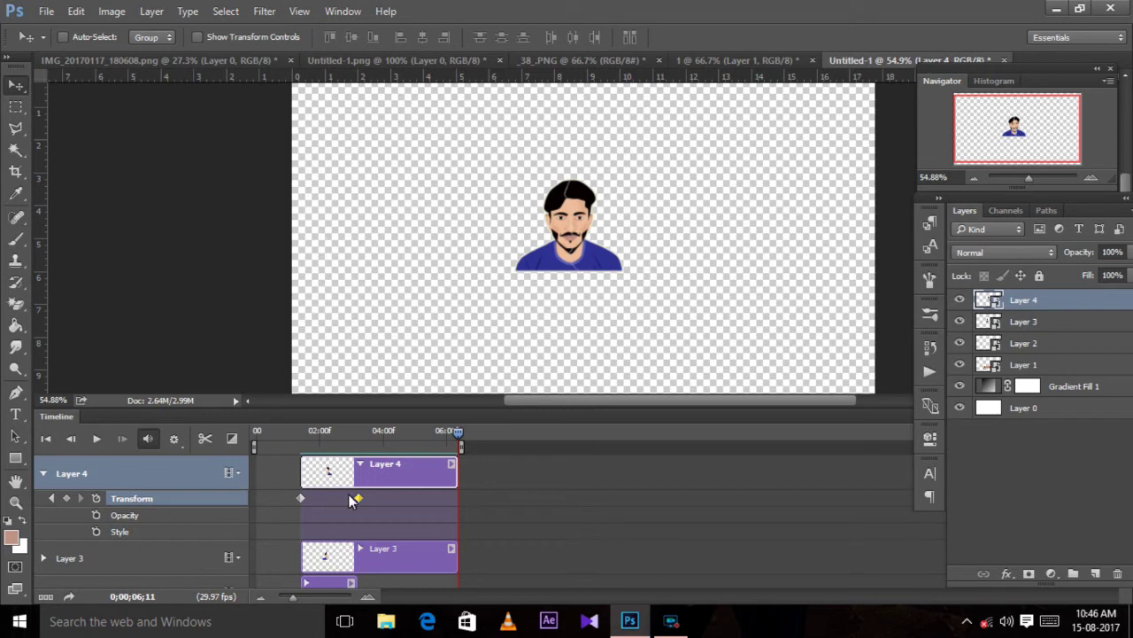
click(97, 440)
Move the end Transform keyframe earlier to about 2 seconds and replay to check the faster slide
drag(395, 438, 321, 453)
drag(358, 497, 322, 498)
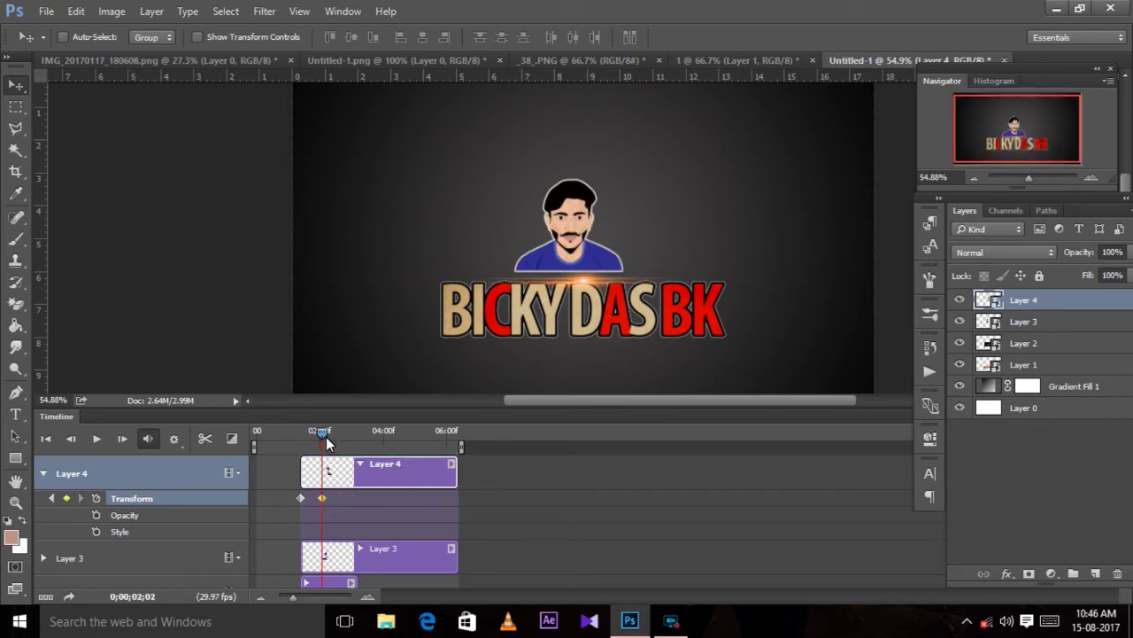
drag(327, 438, 297, 438)
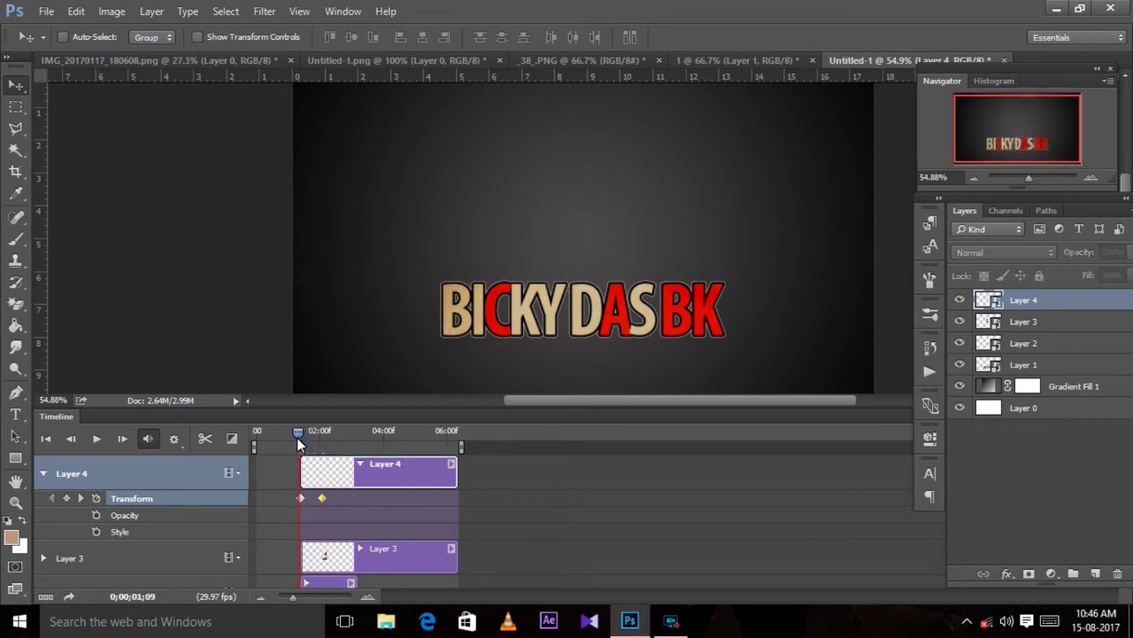
key(space)
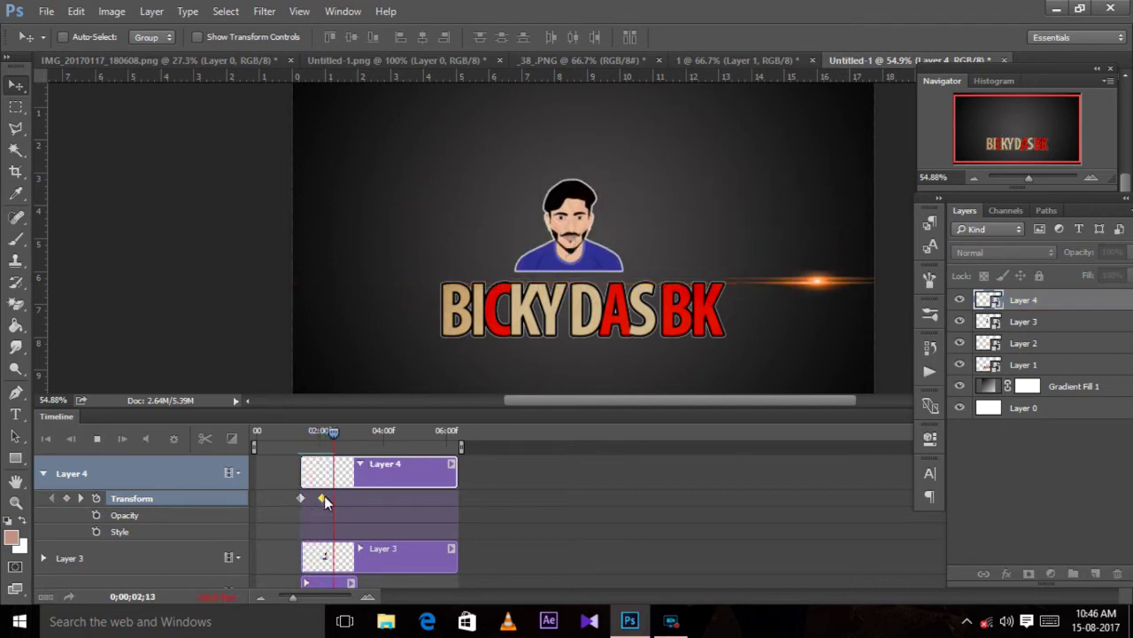
drag(320, 503, 315, 501)
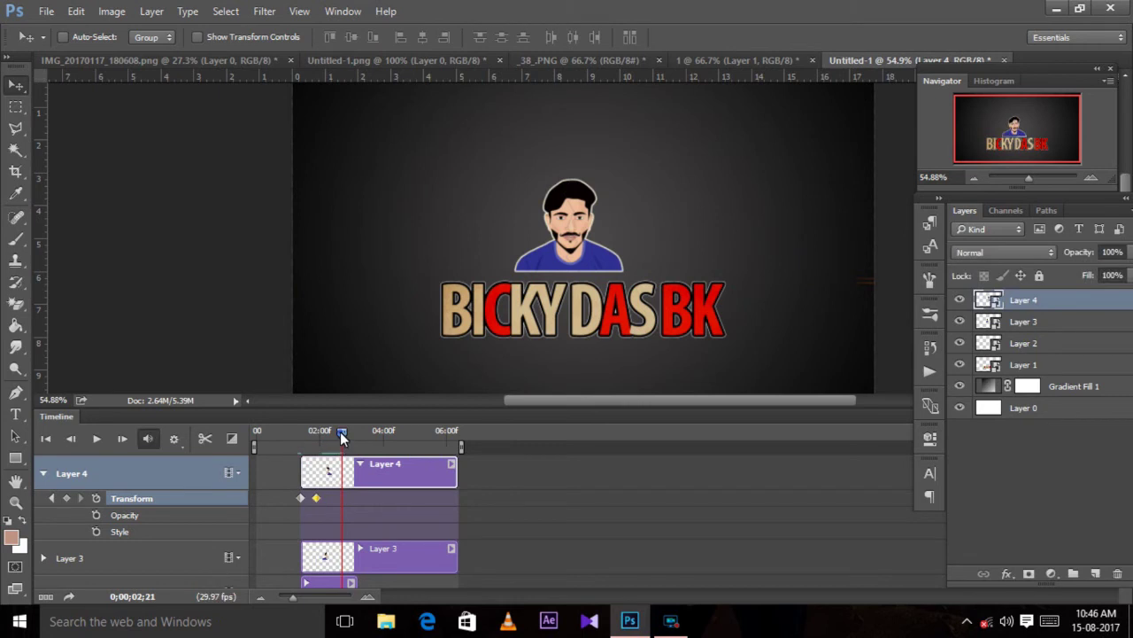
drag(341, 431, 299, 434)
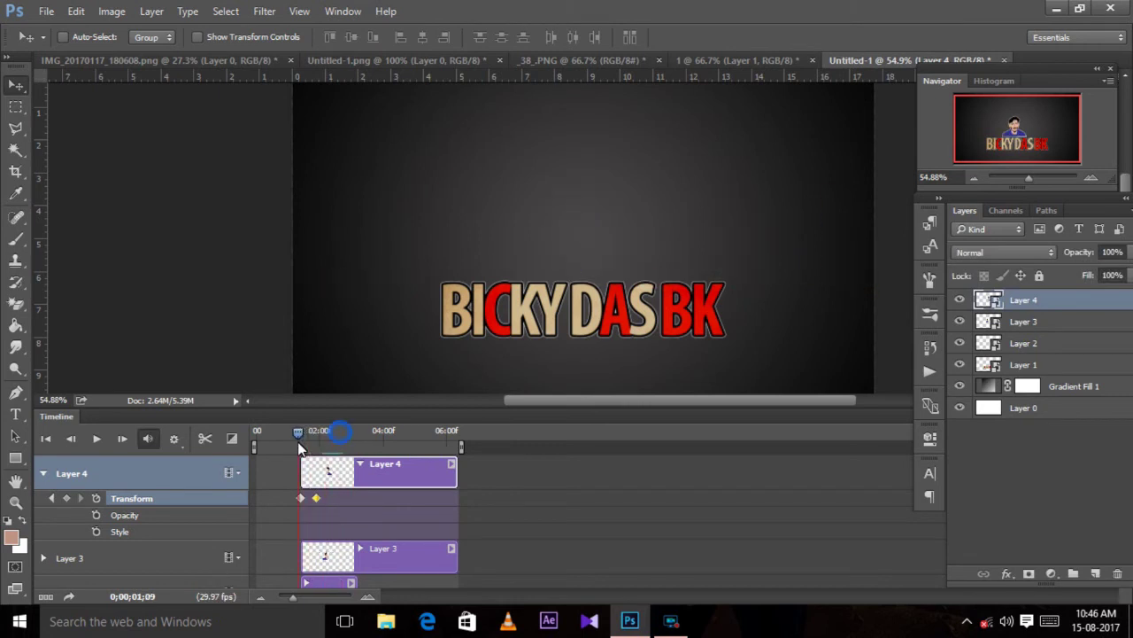
click(96, 438)
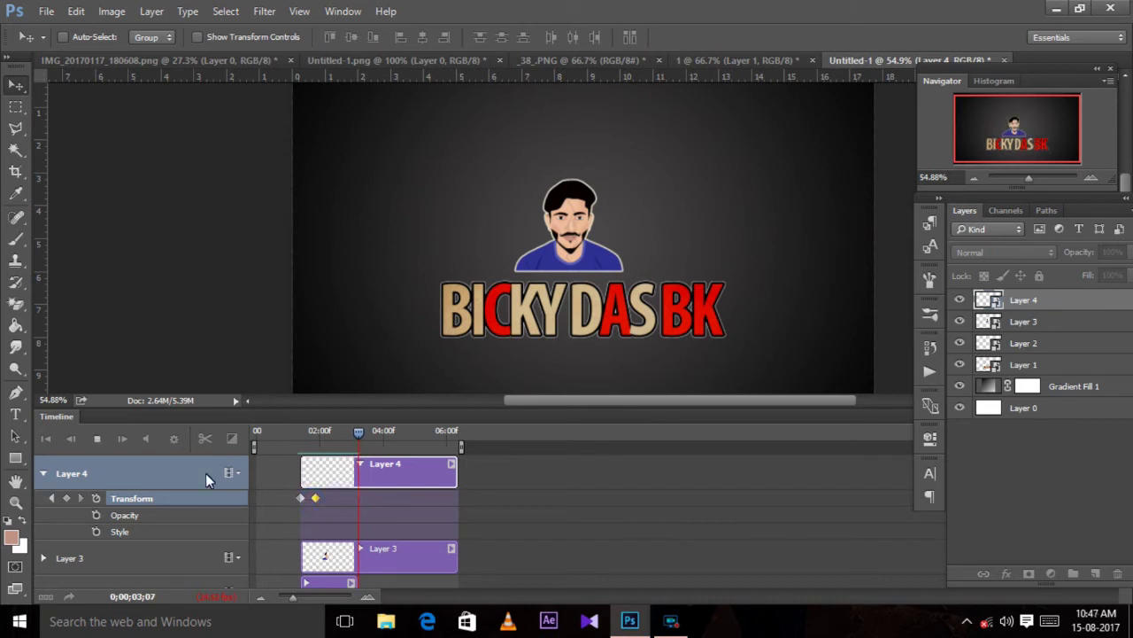
drag(360, 440, 308, 453)
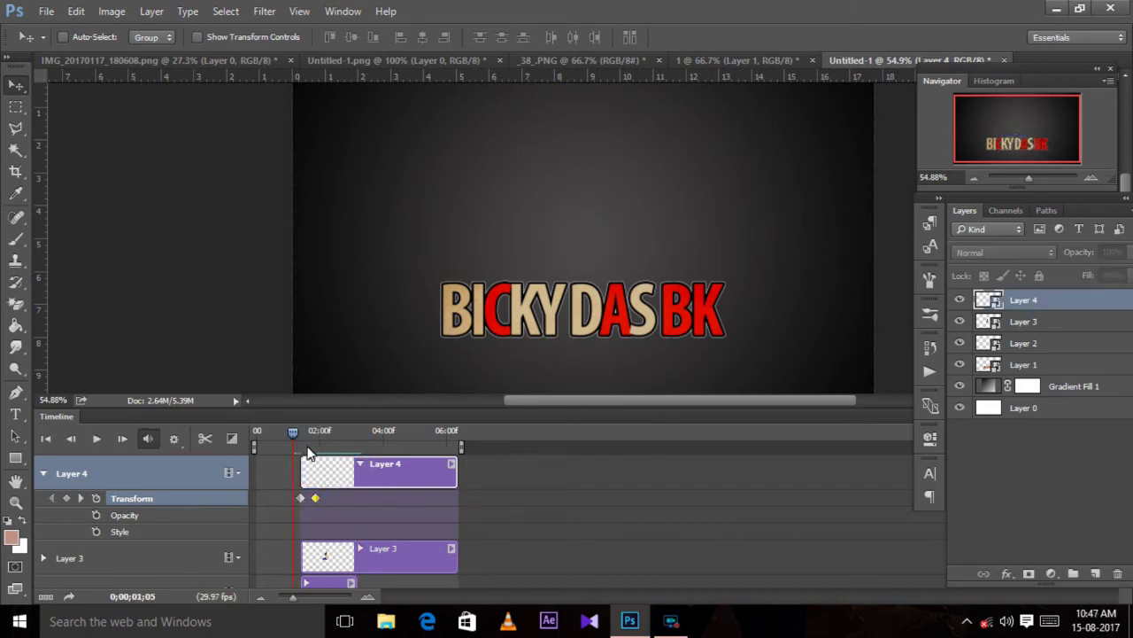
key(space)
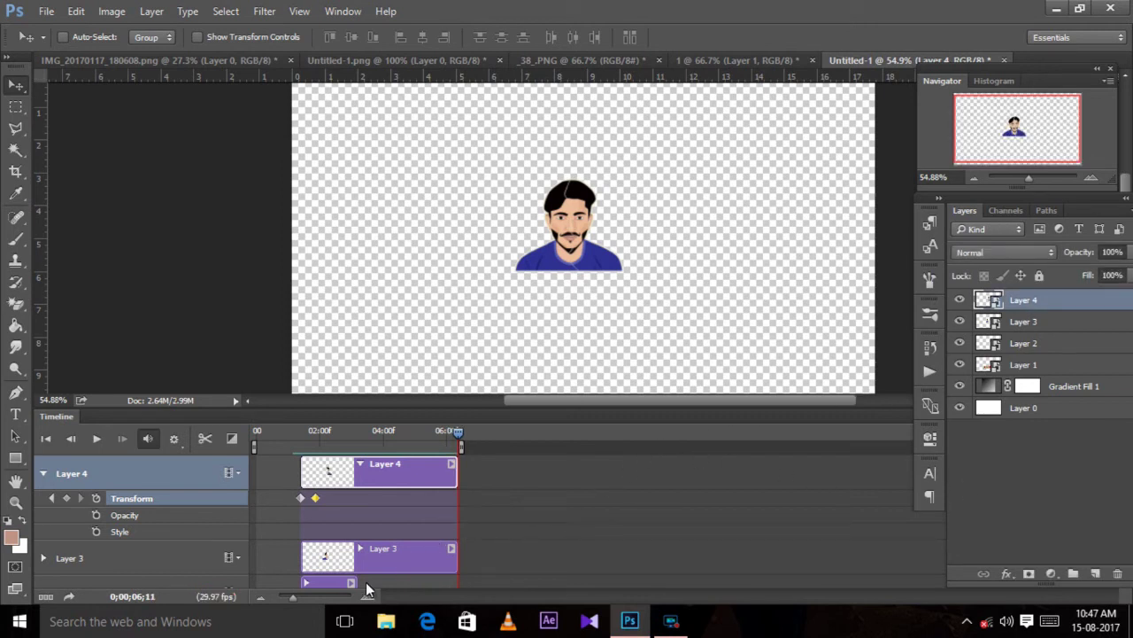
scroll(738, 503, down, 2)
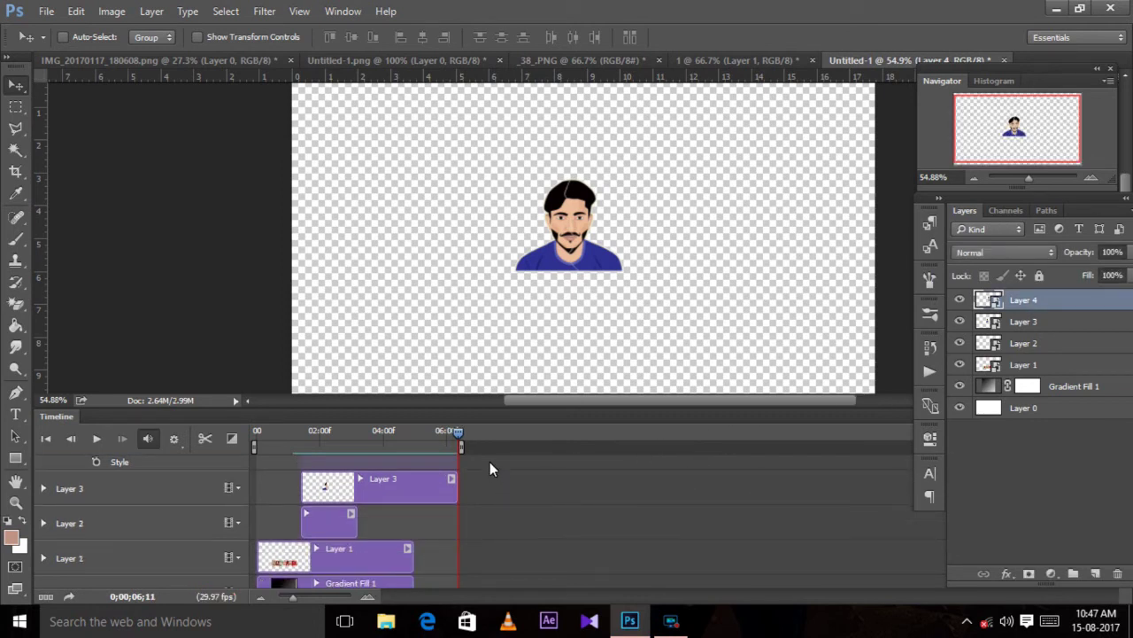
Shorten the playback range and enlarge the Timeline to show more tracks
mouse_move(460, 448)
mouse_down()
mouse_move(290, 439)
mouse_move(333, 442)
mouse_move(303, 442)
mouse_up()
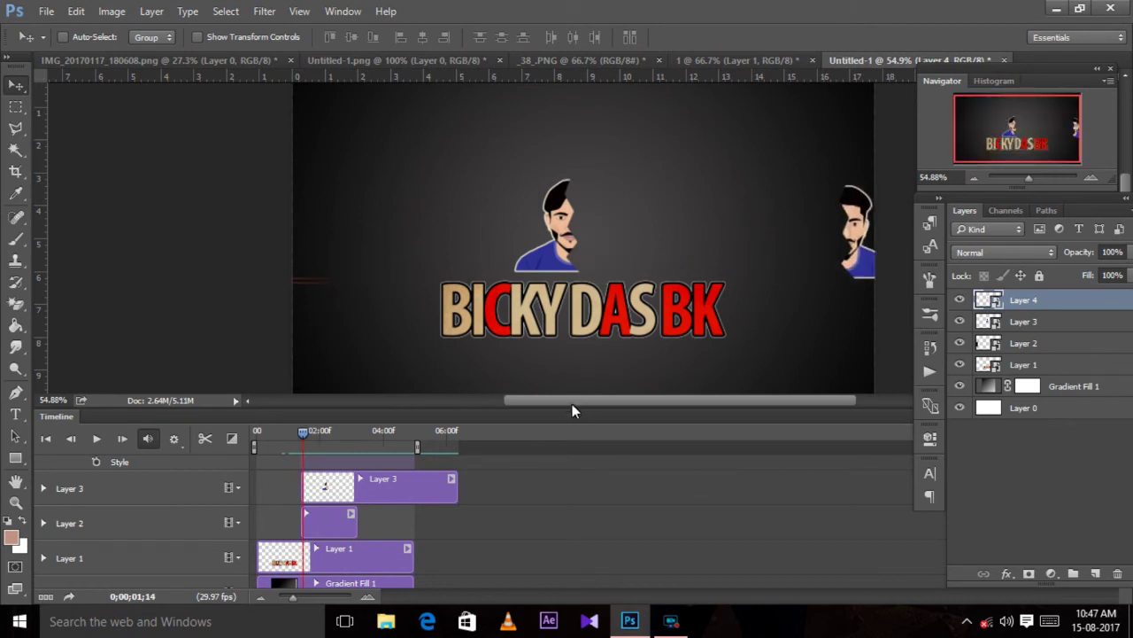
drag(565, 410, 571, 368)
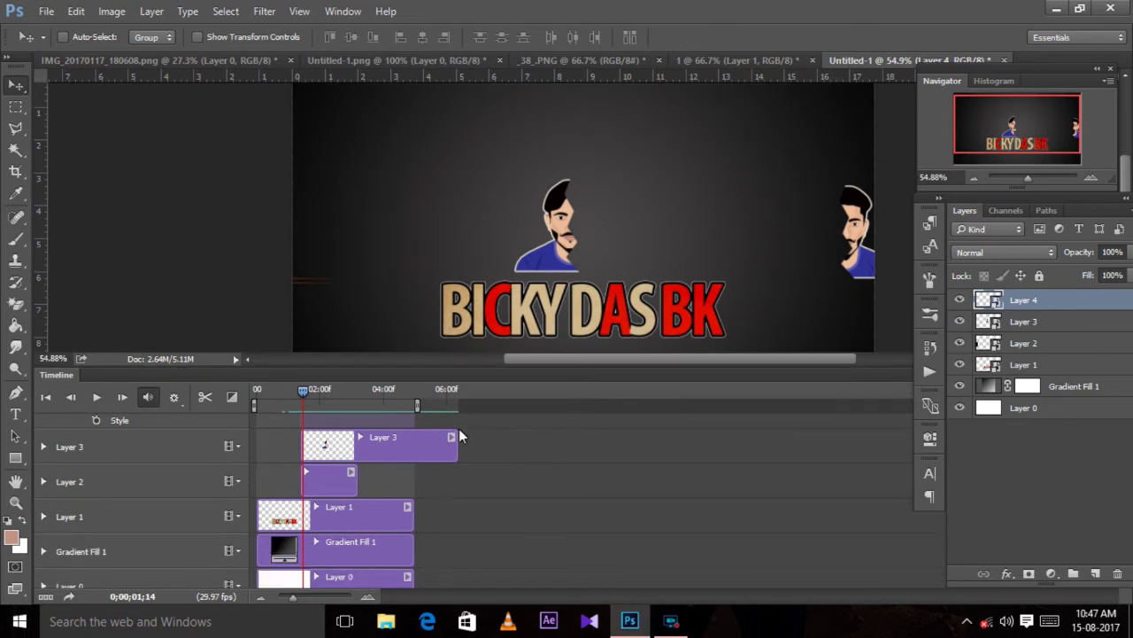
scroll(421, 445, up, 2)
mouse_move(65, 456)
click(43, 432)
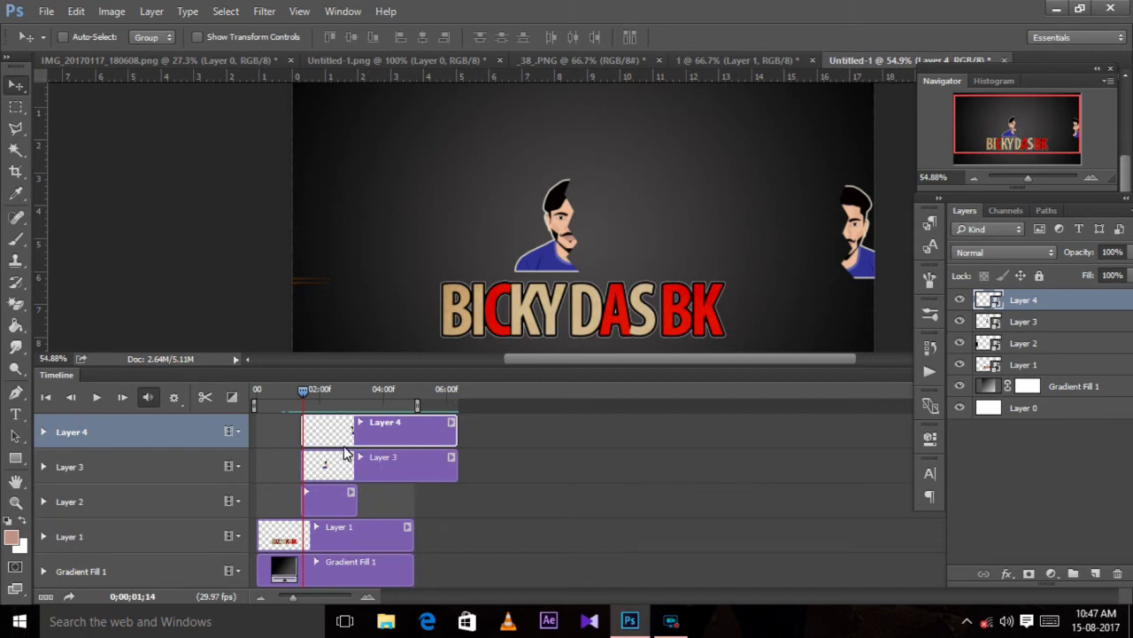
mouse_move(307, 393)
mouse_down()
mouse_move(296, 398)
mouse_move(315, 393)
mouse_up()
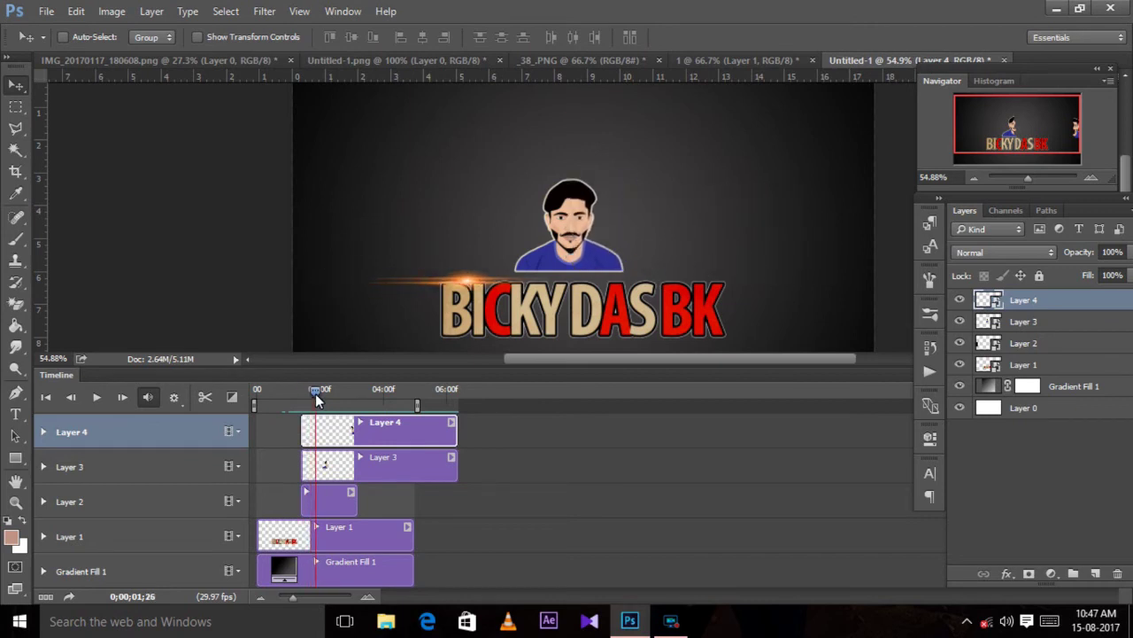
Delete Layer 4's extra Transform keyframe
click(42, 431)
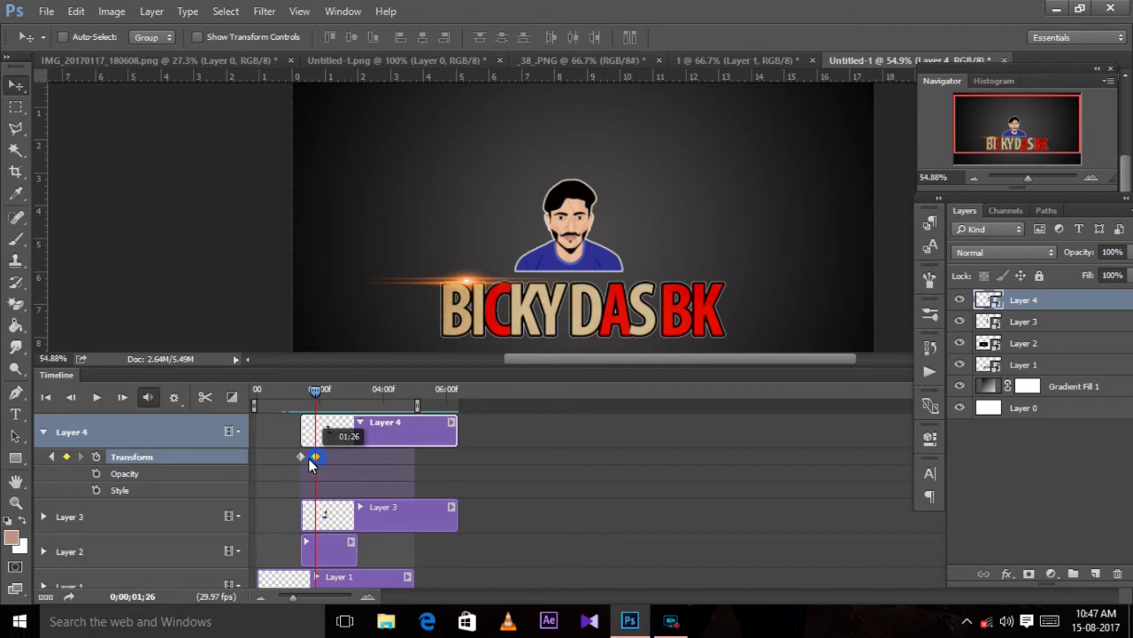
key(Delete)
click(134, 456)
mouse_move(317, 396)
mouse_down()
mouse_move(303, 399)
mouse_move(315, 397)
mouse_up()
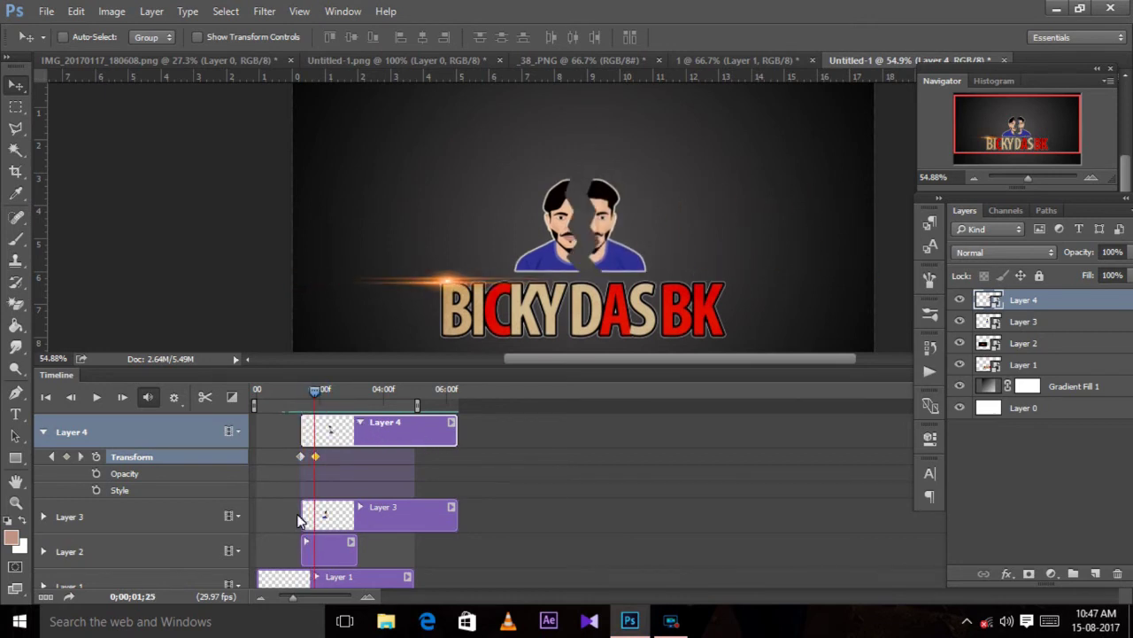
Add a Transform keyframe to Layer 3 at about 0;00;01;27
click(42, 516)
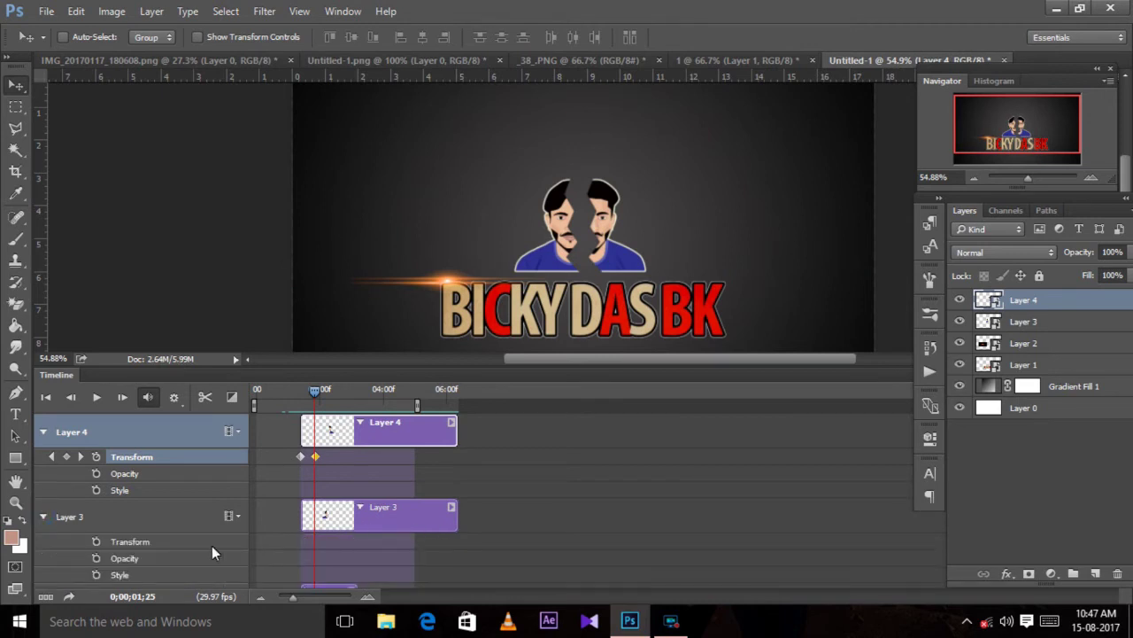
mouse_move(312, 395)
mouse_down()
mouse_move(338, 408)
mouse_move(317, 392)
mouse_up()
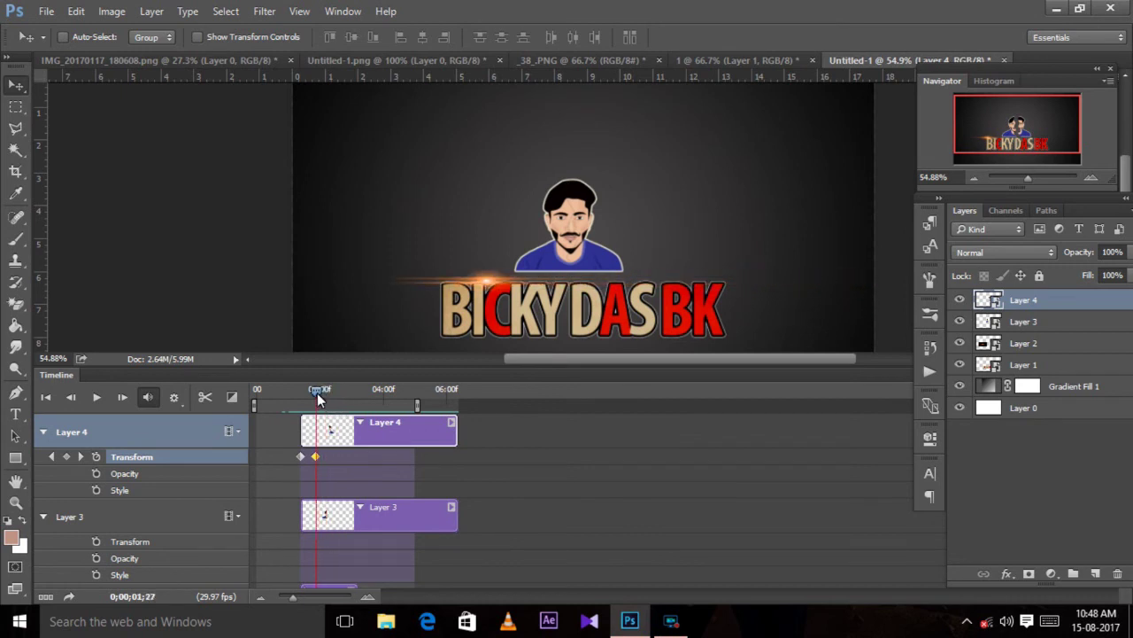
click(95, 541)
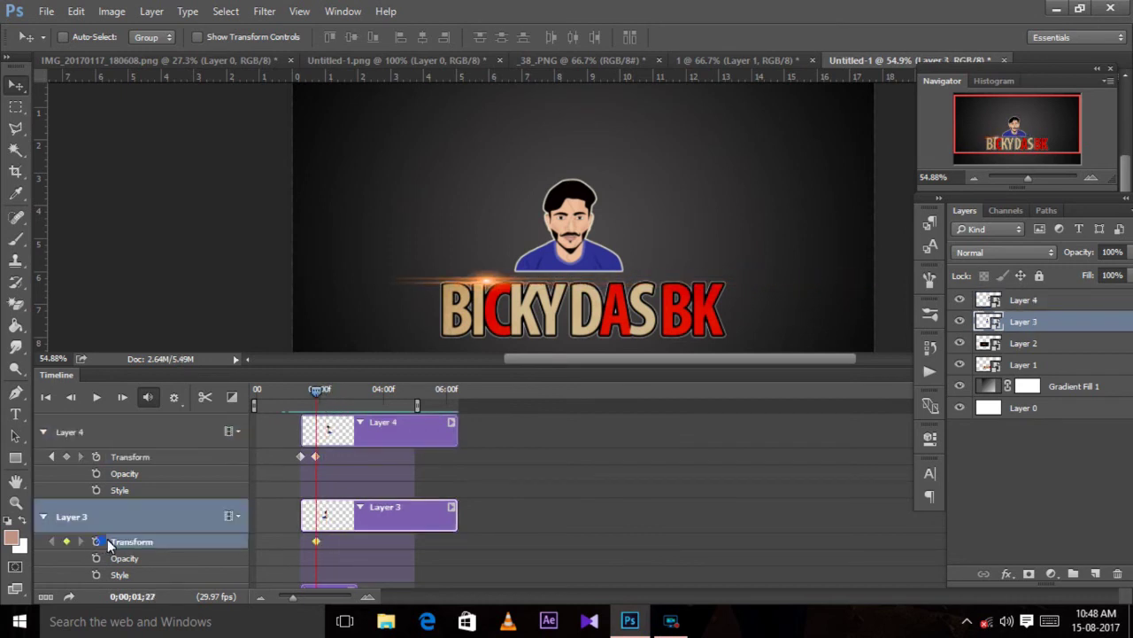
Start Layer 3's half off the left edge at 1;12, preview the slide-in, and zoom out
drag(317, 390, 301, 395)
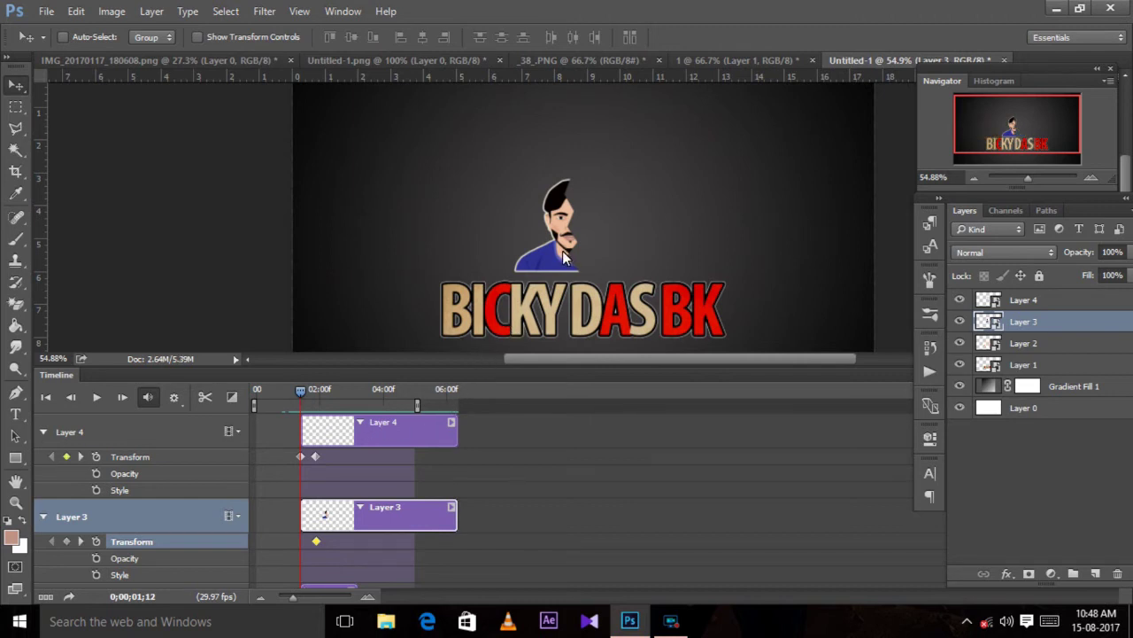
drag(563, 257, 217, 264)
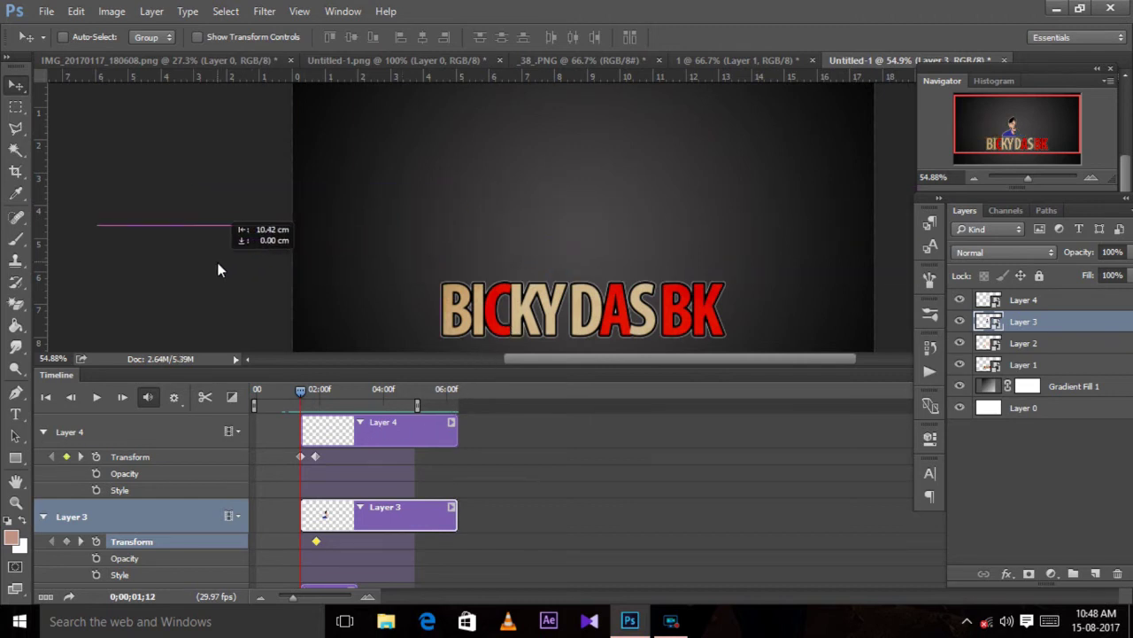
drag(217, 262, 217, 262)
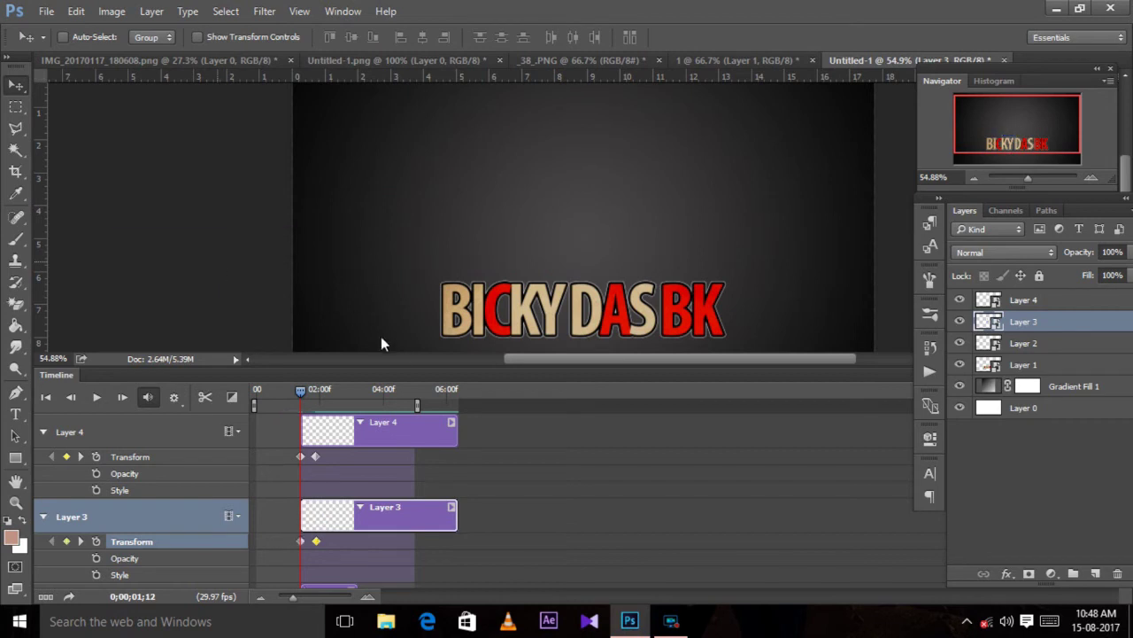
key(space)
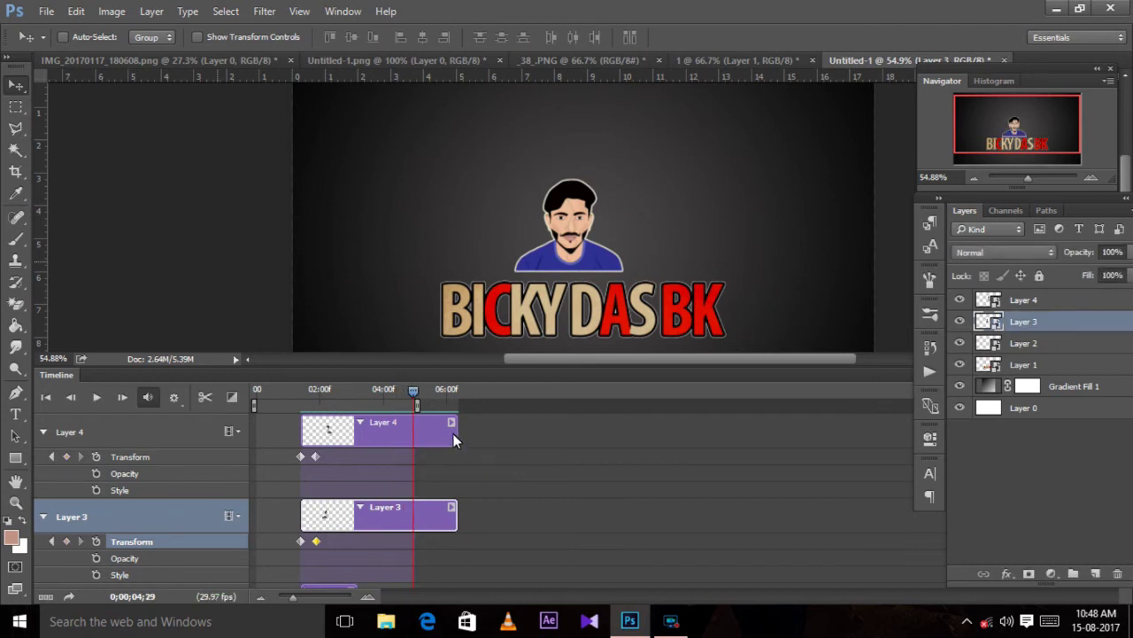
click(1021, 176)
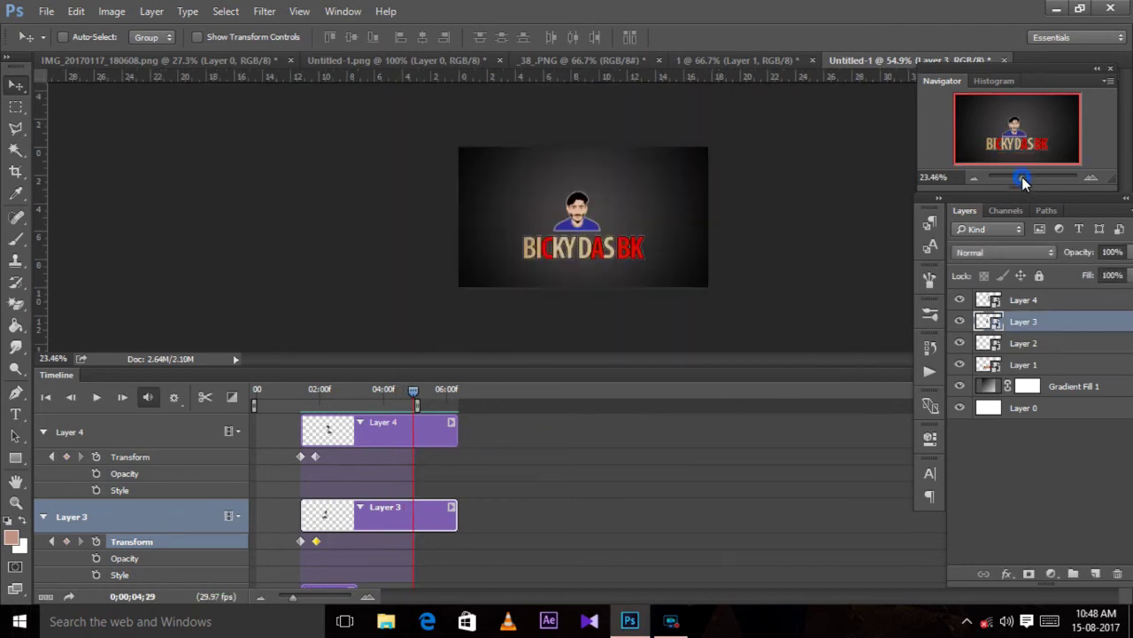
click(452, 510)
click(458, 522)
Trim the Layer 3 and Layer 4 clips to end at 4;29 and collapse both tracks
drag(457, 522, 411, 519)
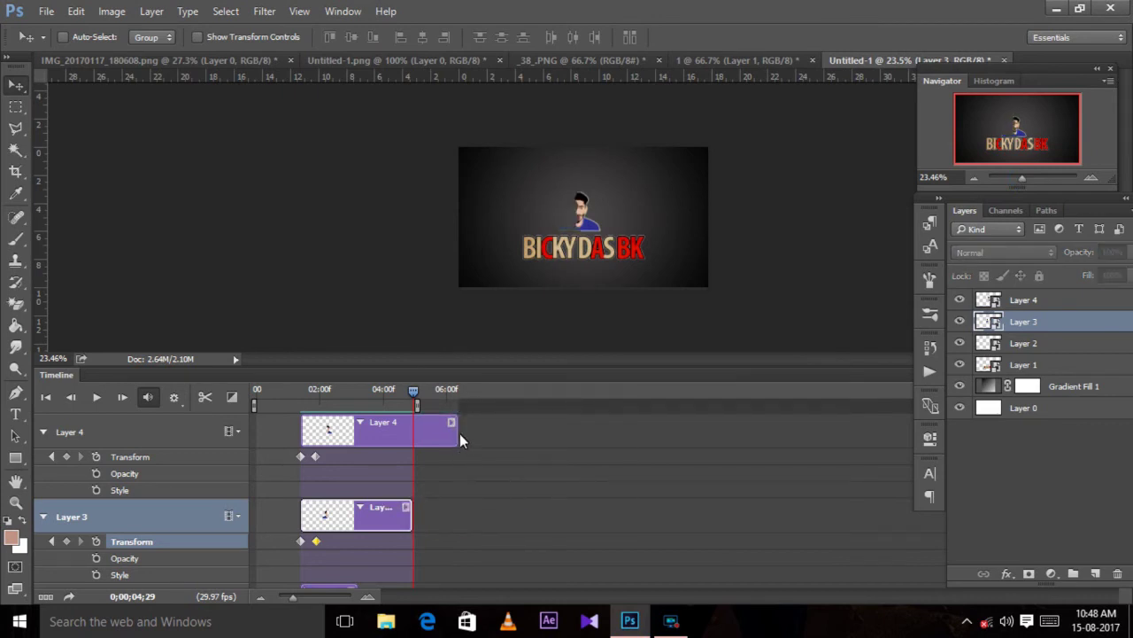
drag(459, 440, 411, 438)
click(42, 431)
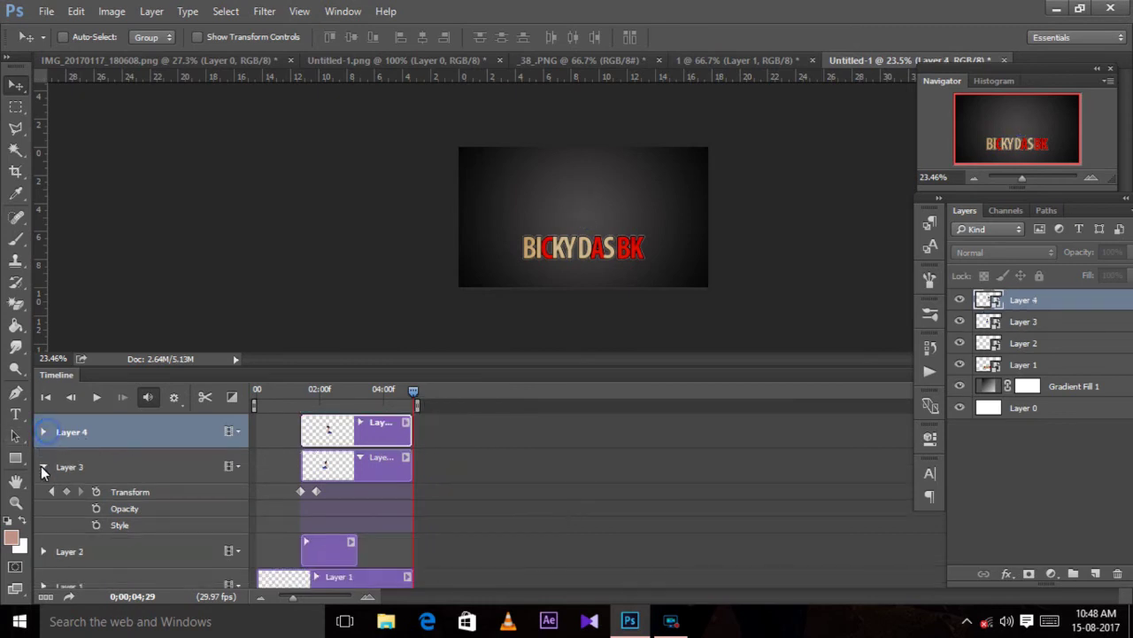
click(43, 466)
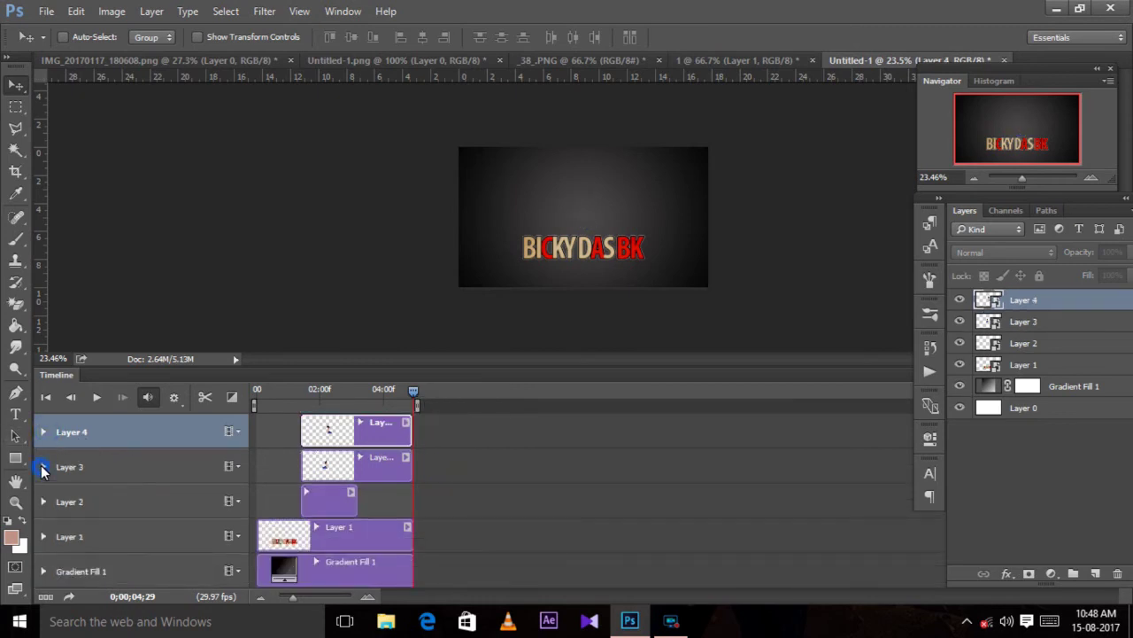
Select Gradient Fill 1 and float the flare document '1' in its own window
click(172, 571)
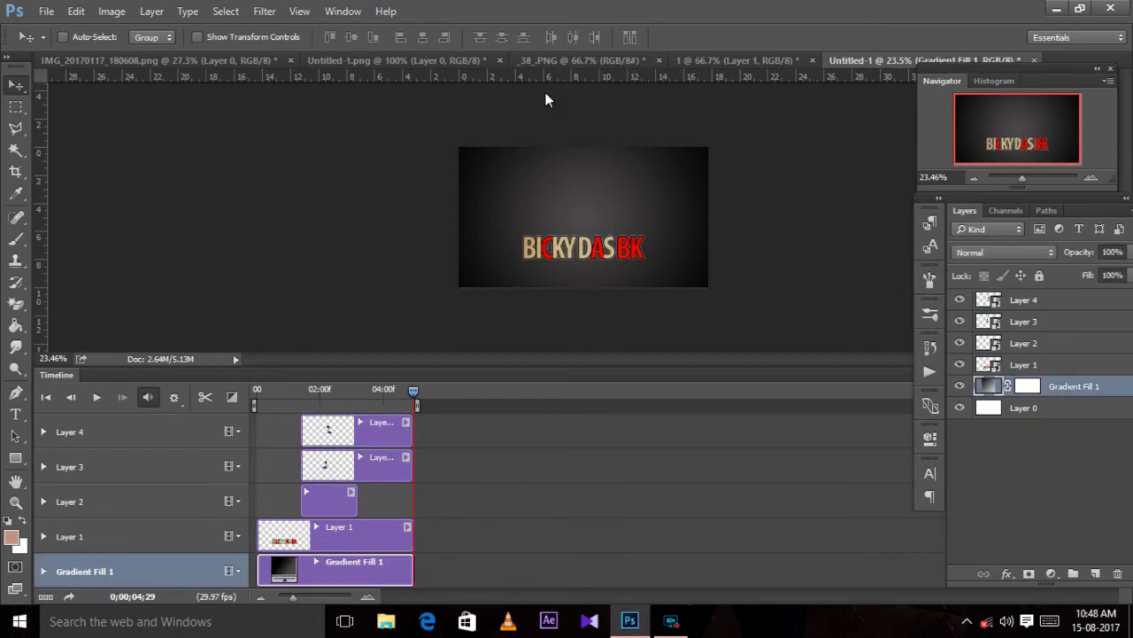
click(734, 63)
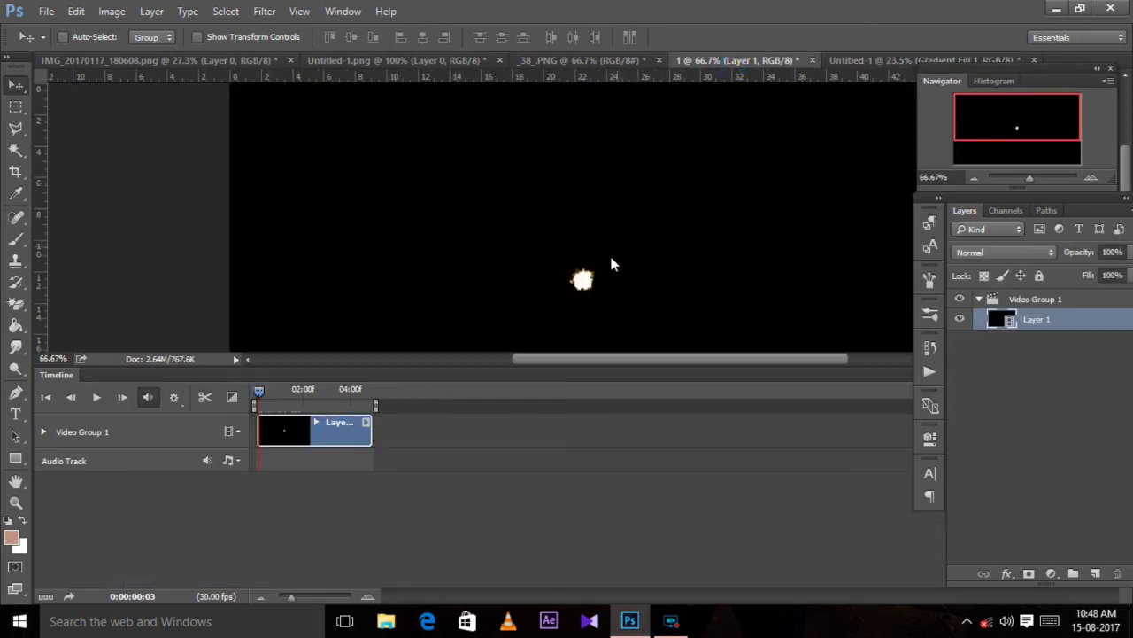
click(888, 62)
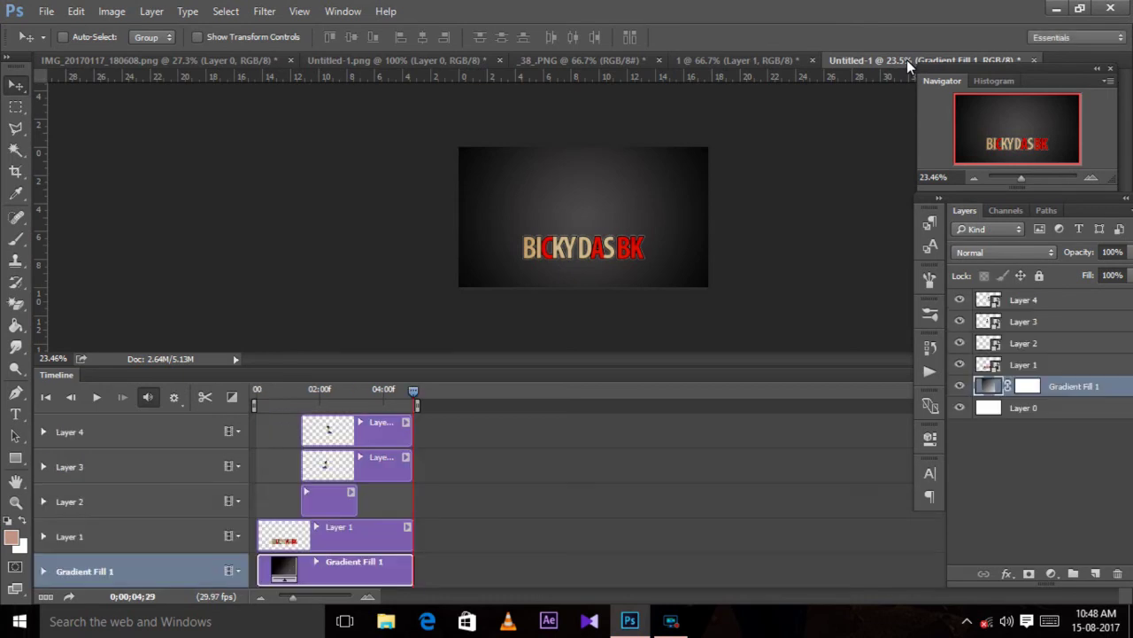
drag(740, 67, 508, 136)
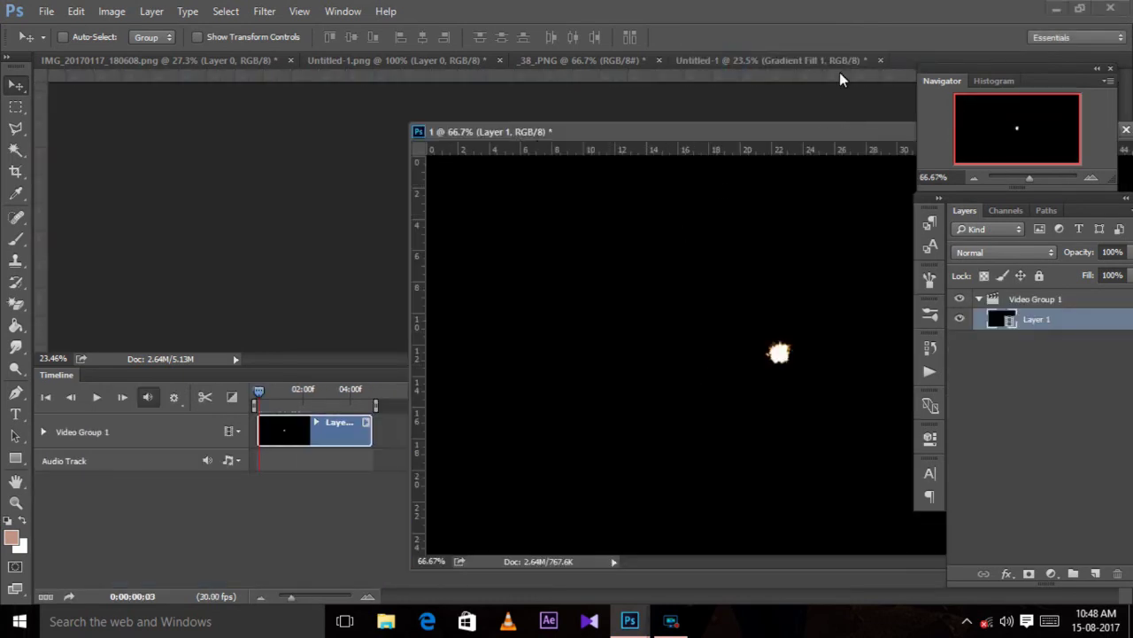
Drag the black flare clip into Untitled-1 as Layer 5 and align it to cover the canvas
click(814, 60)
click(767, 378)
drag(613, 130, 29, 9)
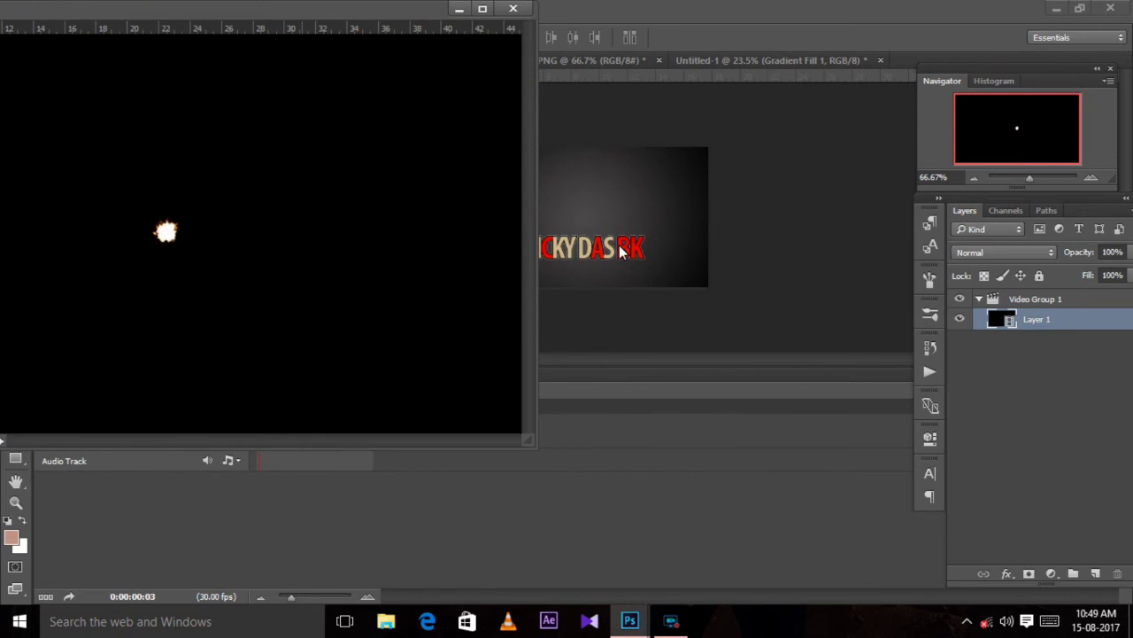
drag(287, 272, 327, 272)
click(729, 263)
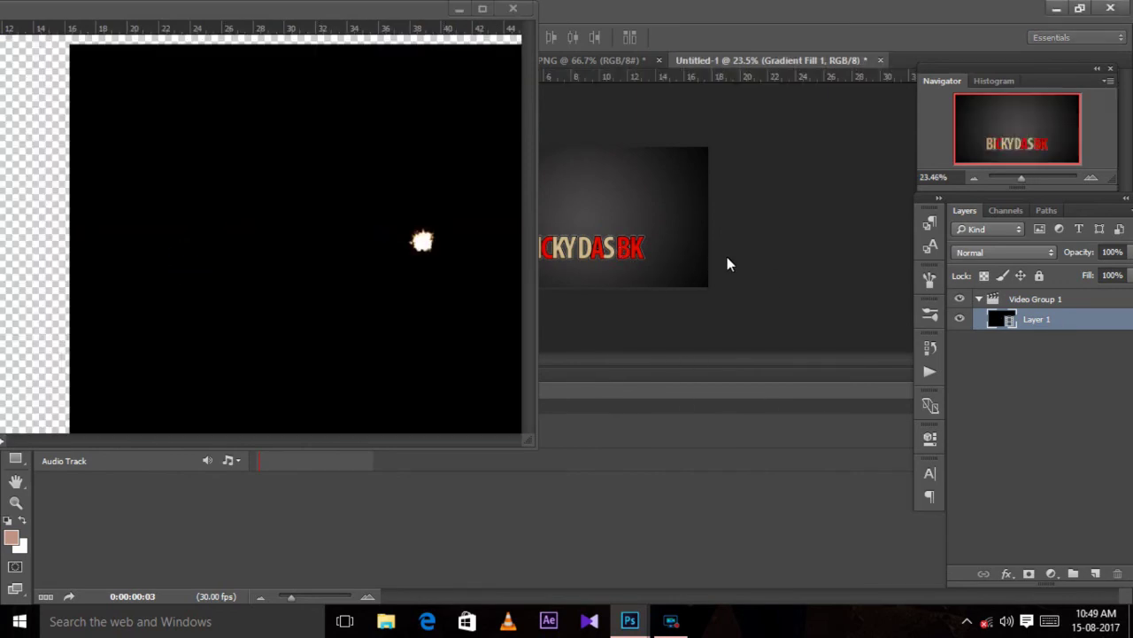
click(460, 10)
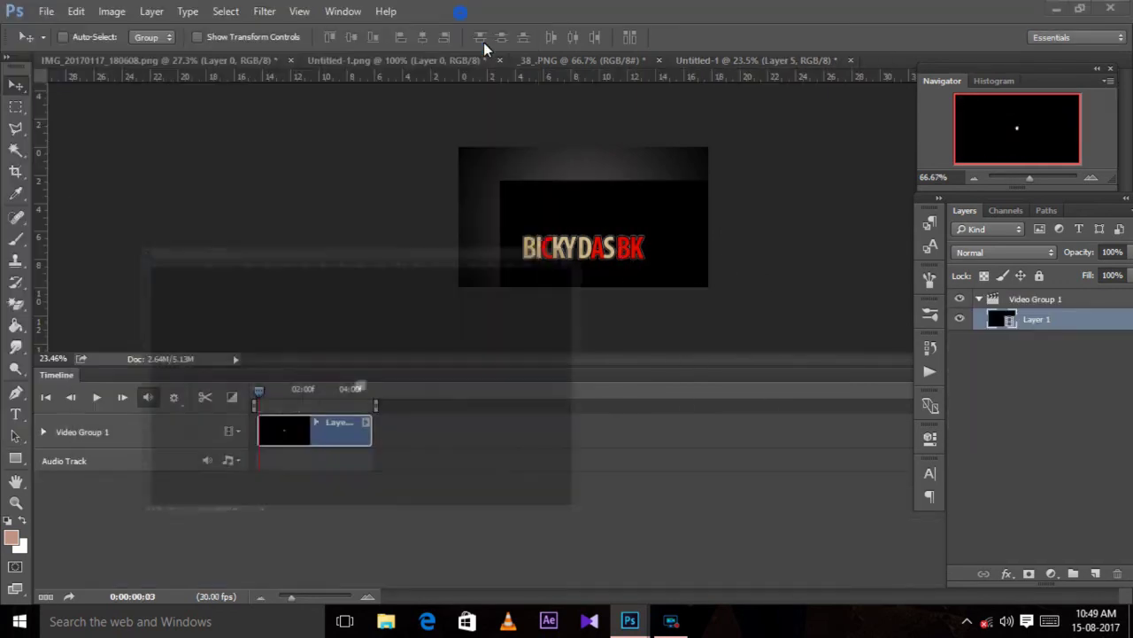
drag(605, 260, 565, 231)
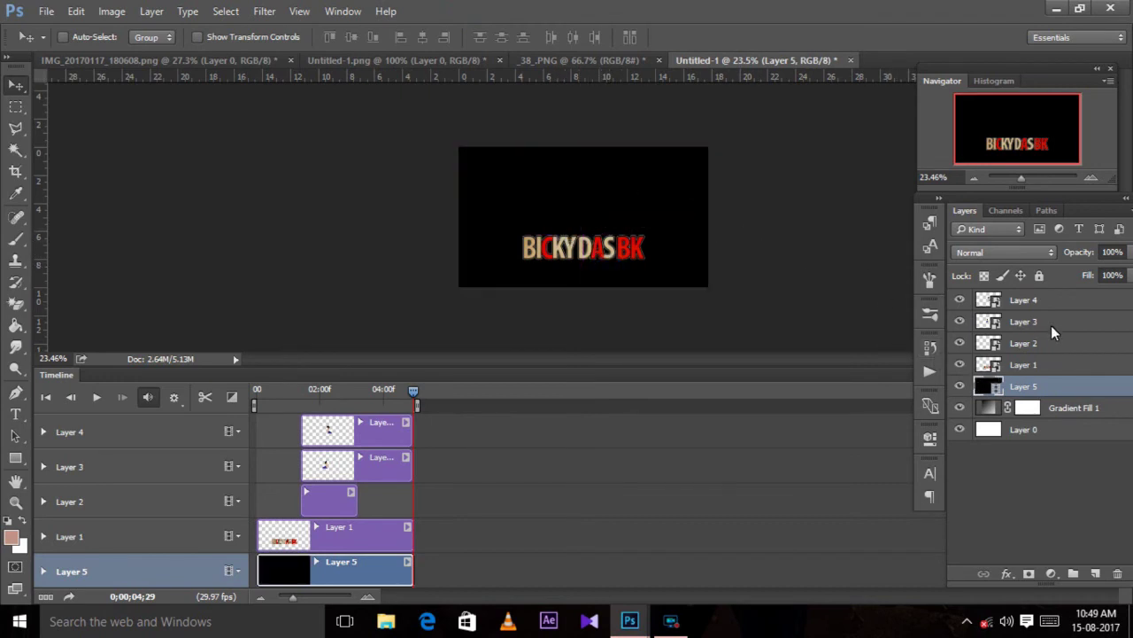
Switch Layer 5 from Normal to Screen blending and scrub back to the start to check
click(1018, 252)
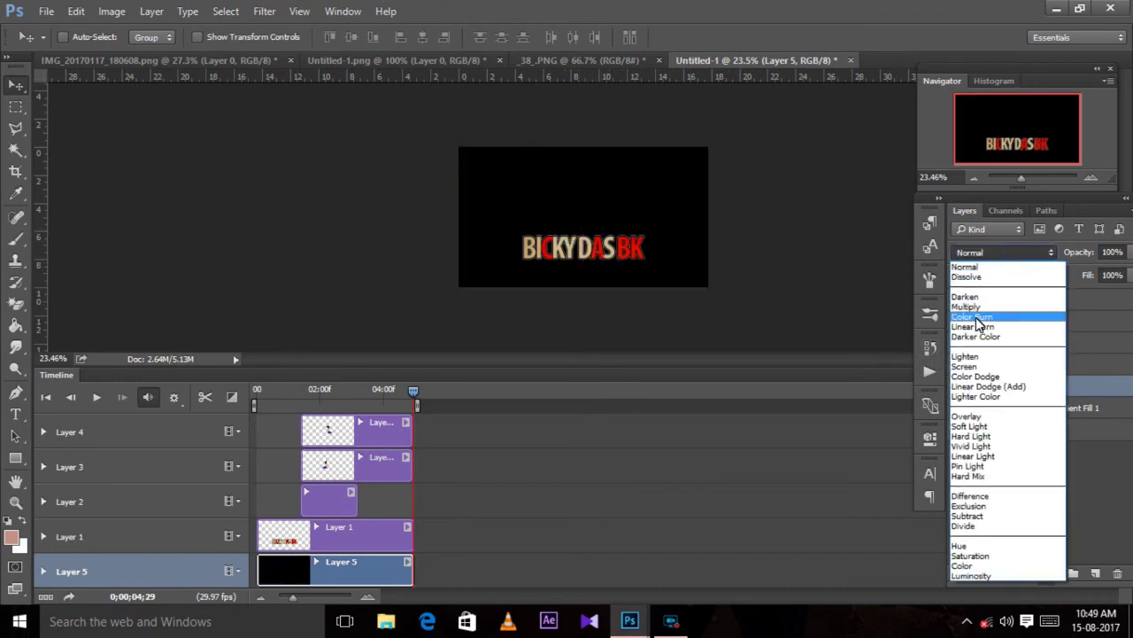
click(970, 367)
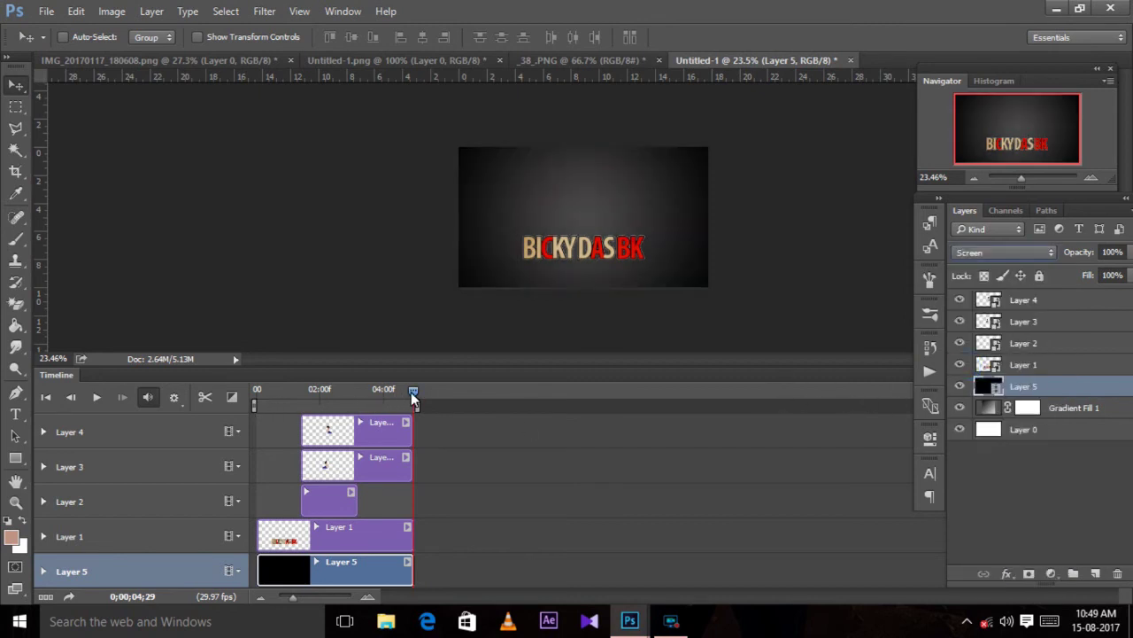
drag(412, 392, 252, 404)
click(256, 391)
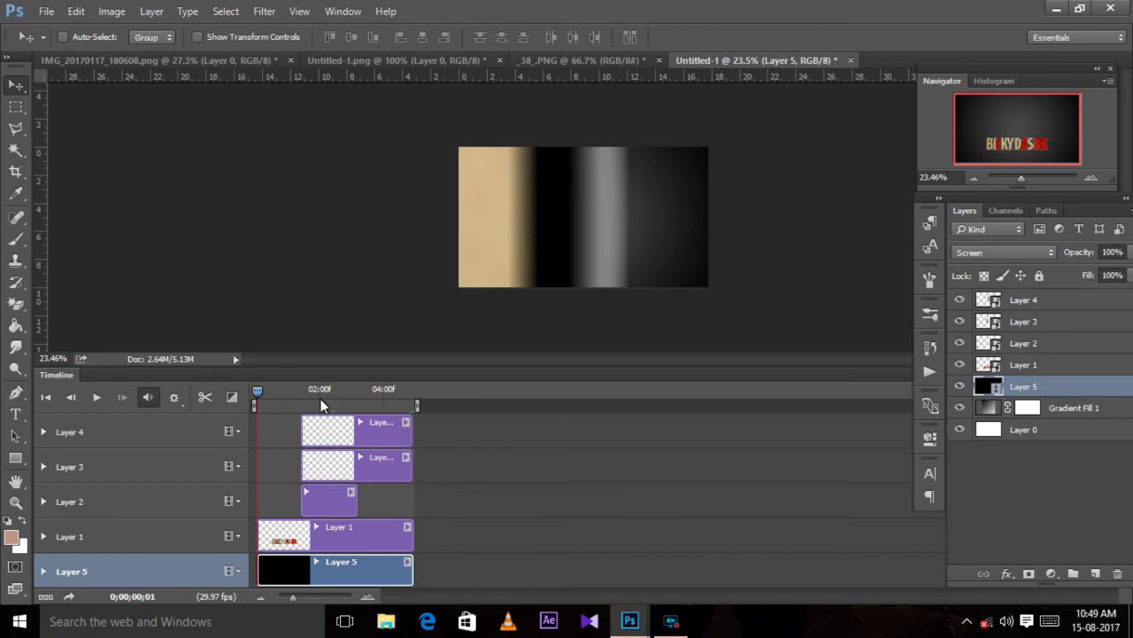
Preview the Screen-blended particles by stepping frames, playing, and returning to the first frame
key(Left)
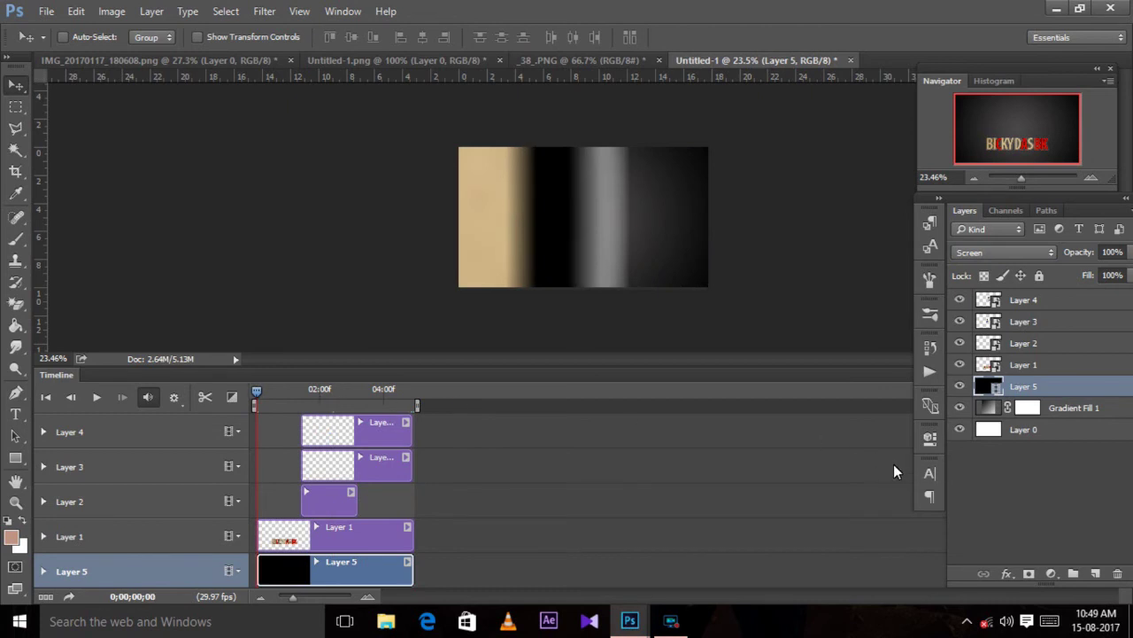
key(Right)
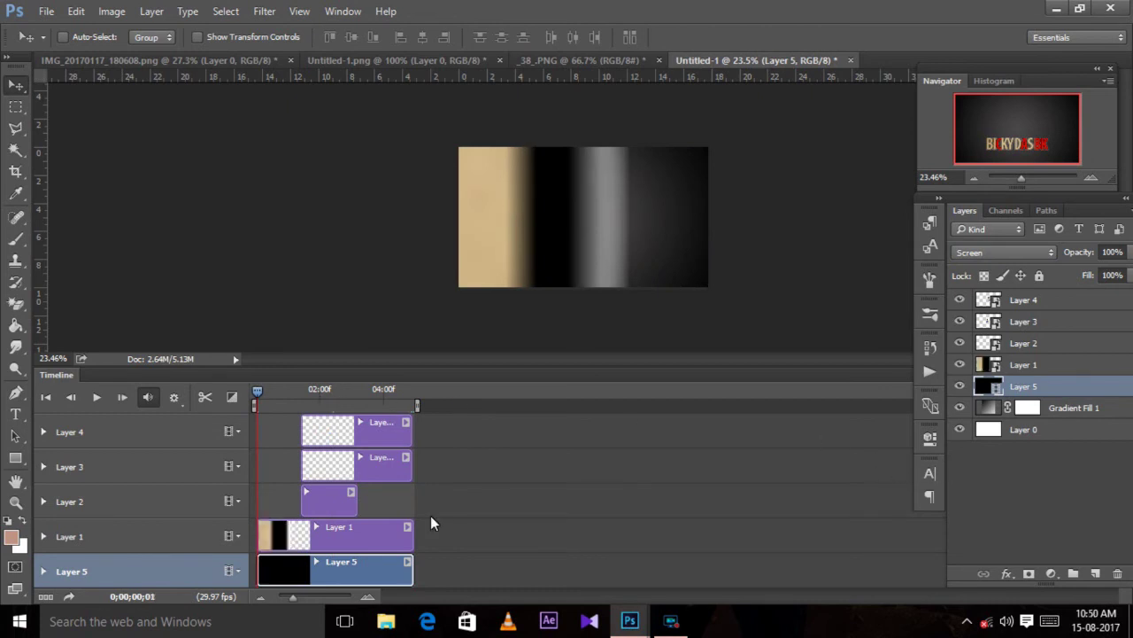
key(space)
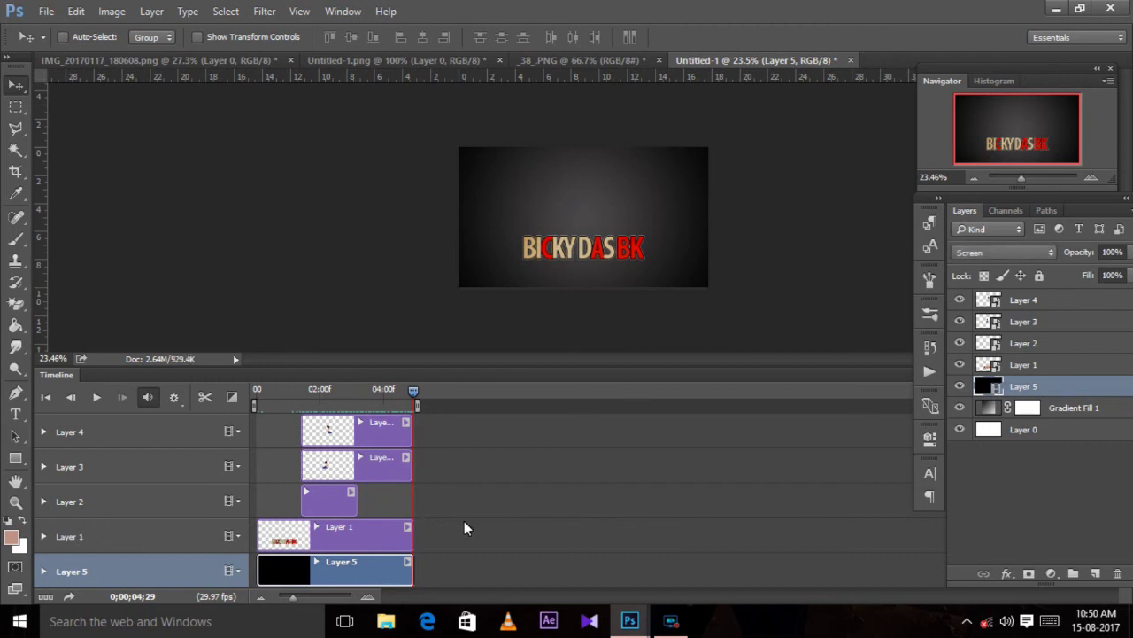
drag(413, 394, 273, 403)
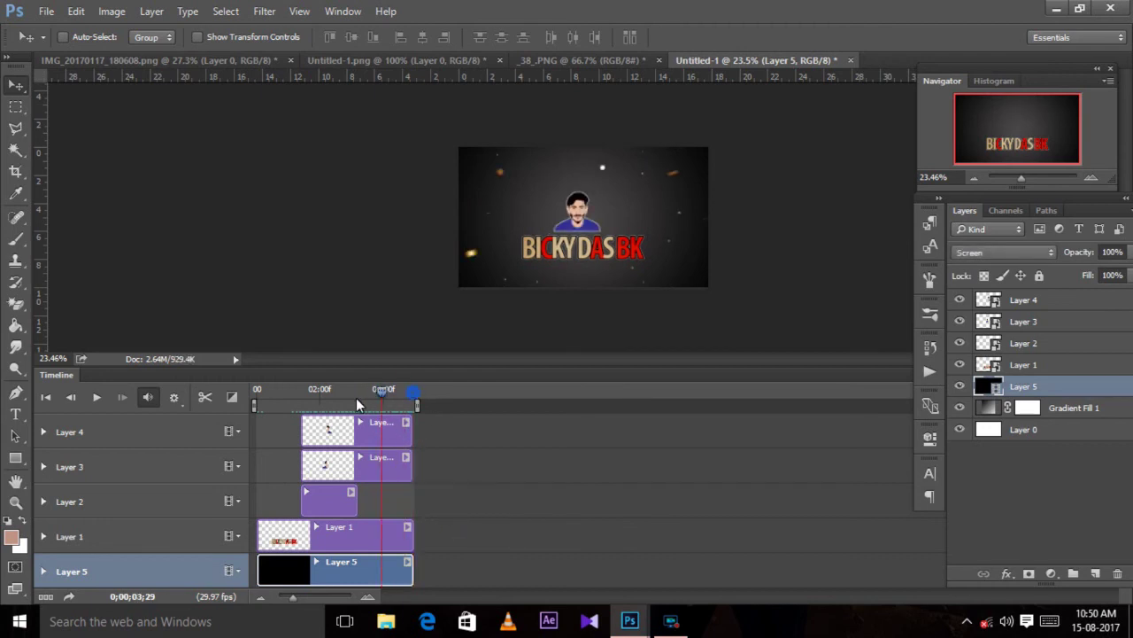
key(Home)
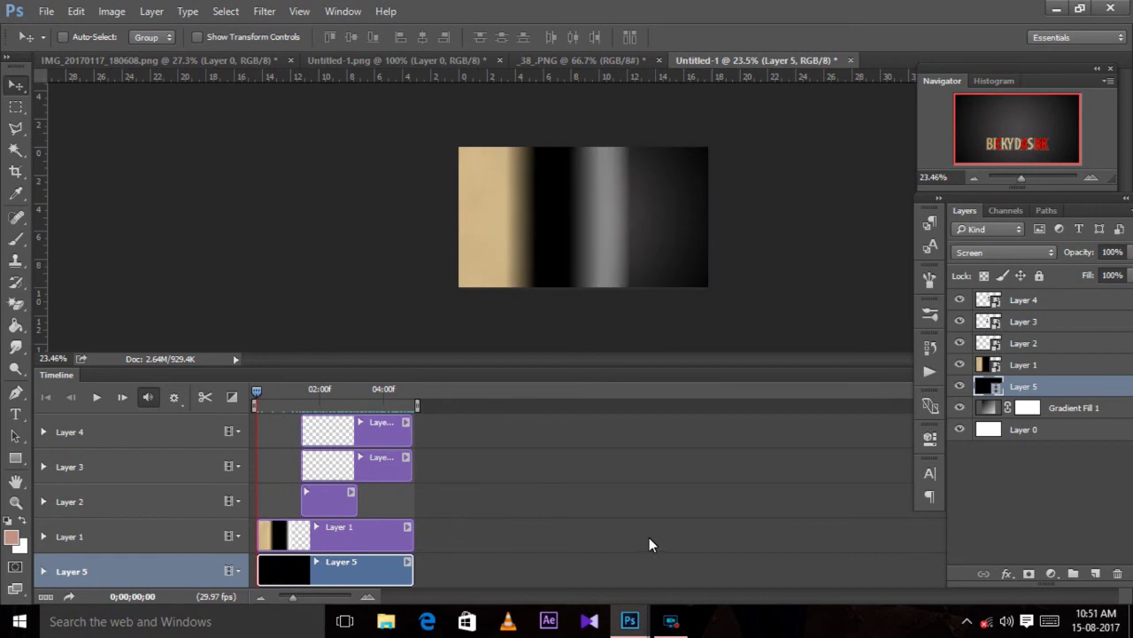
click(670, 623)
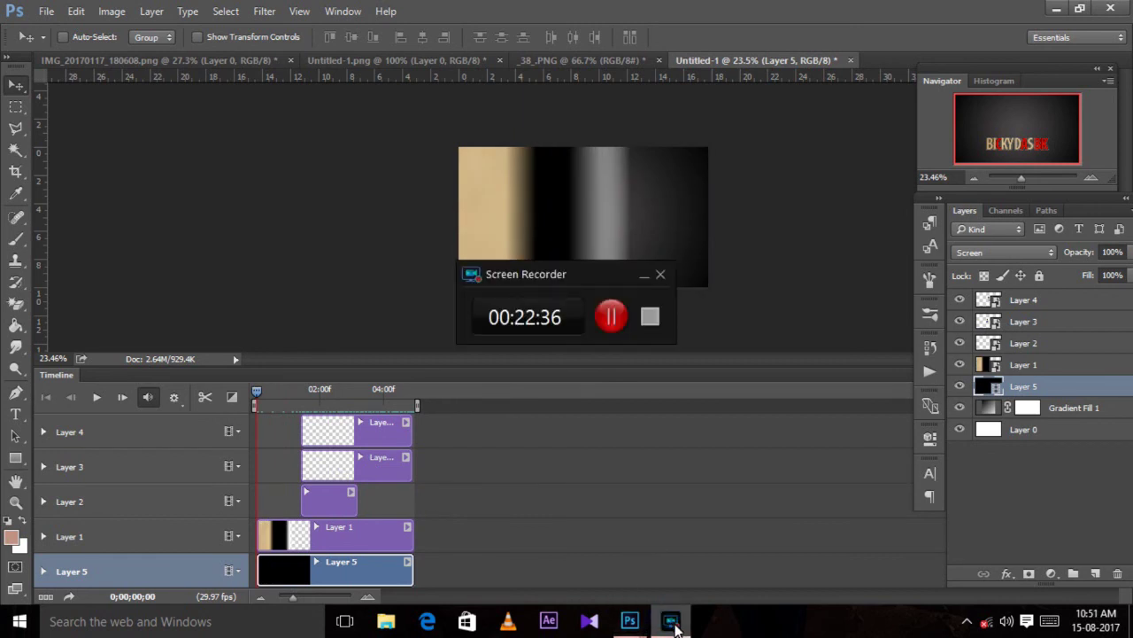
click(644, 280)
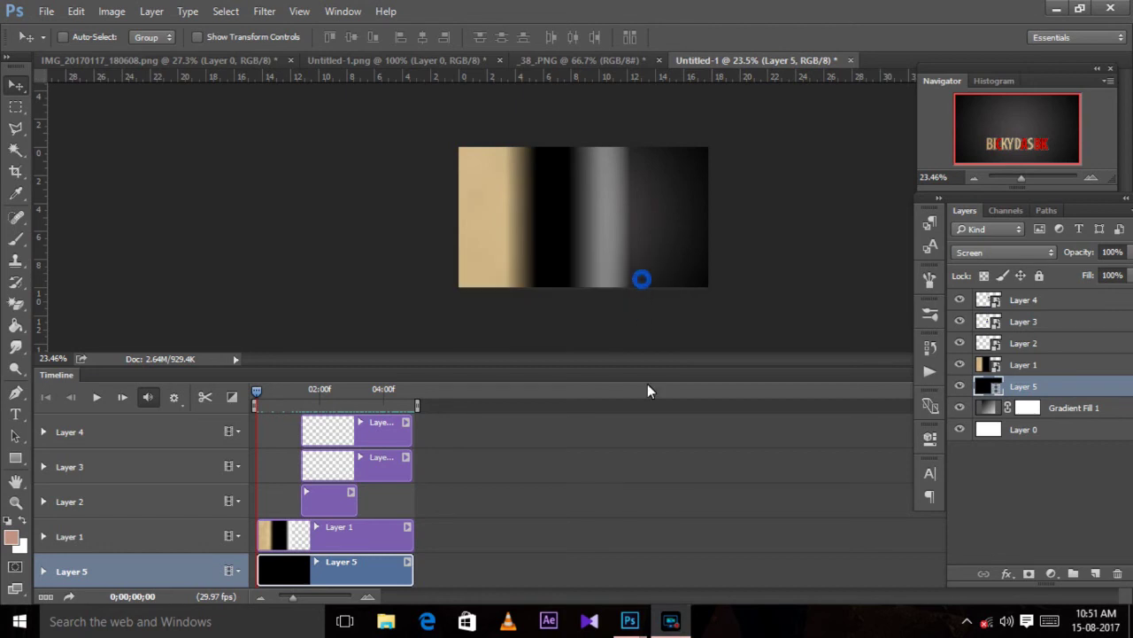
Play the animation preview from the start
key(space)
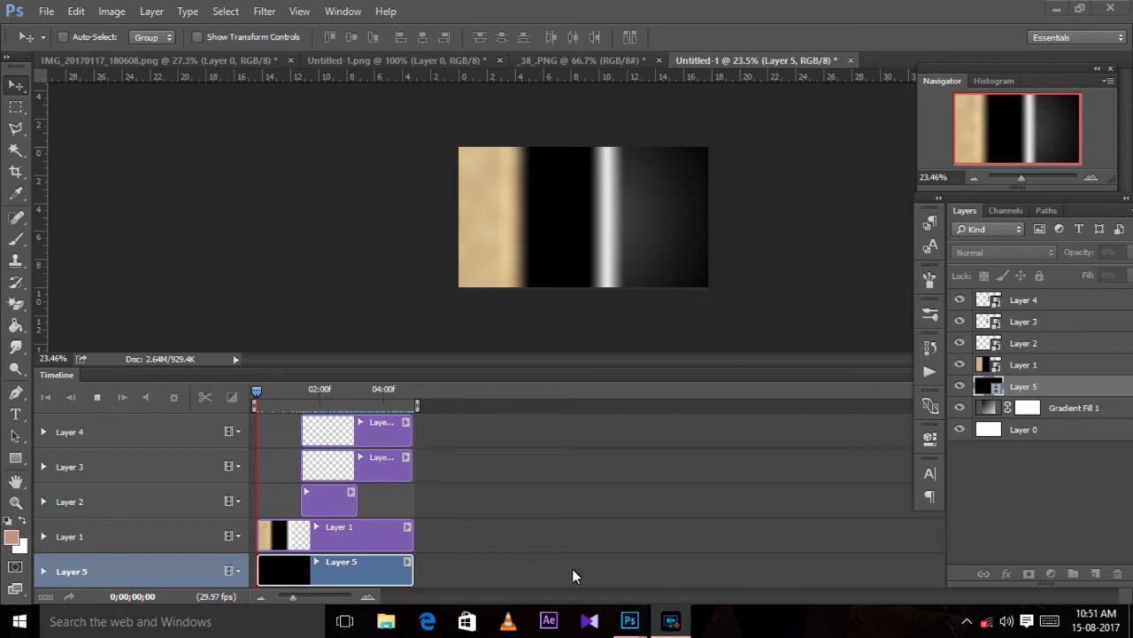
click(671, 620)
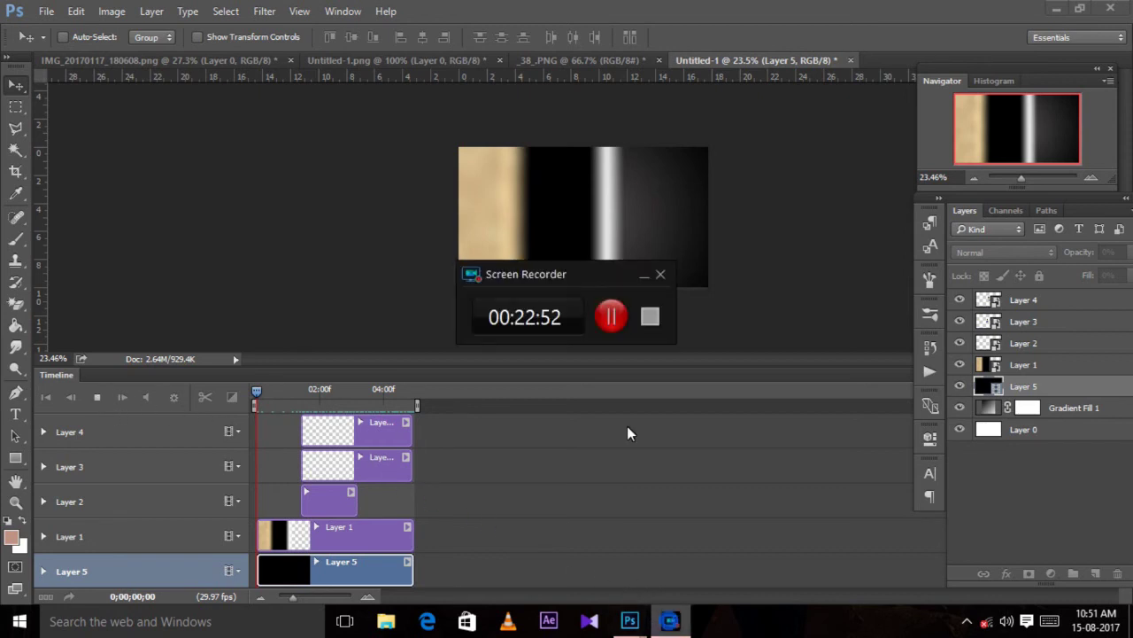
click(609, 324)
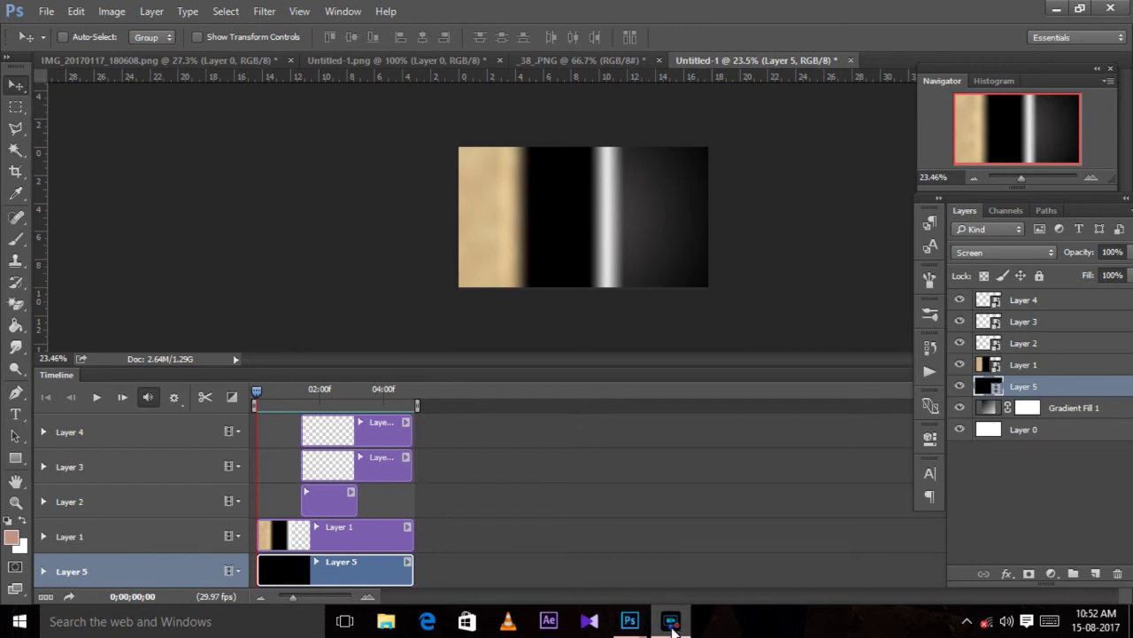
click(673, 627)
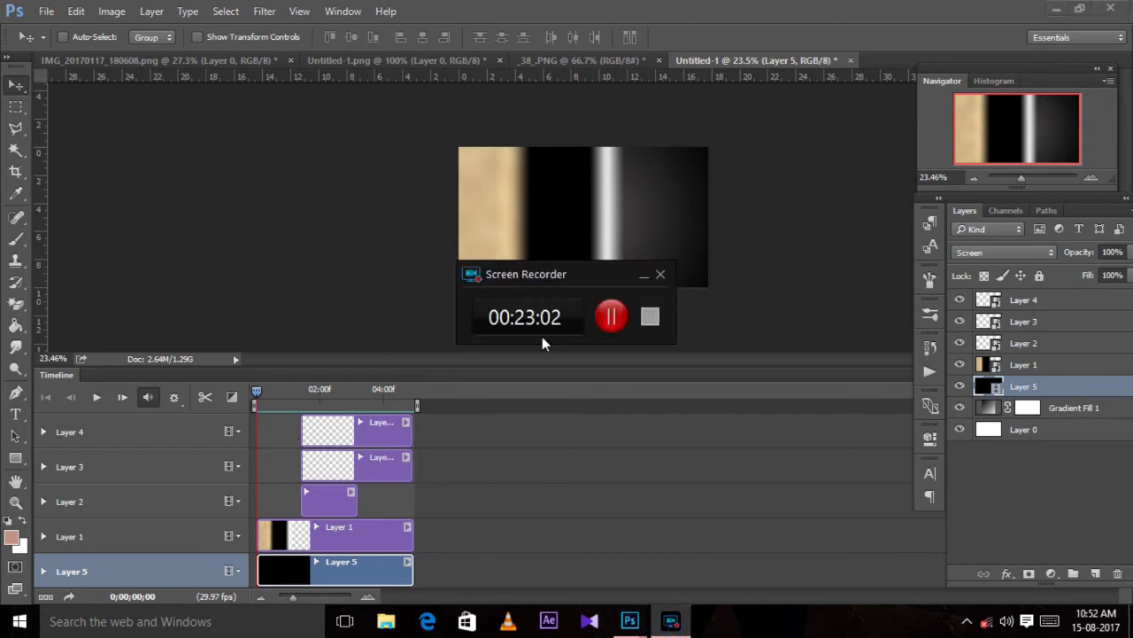
click(644, 275)
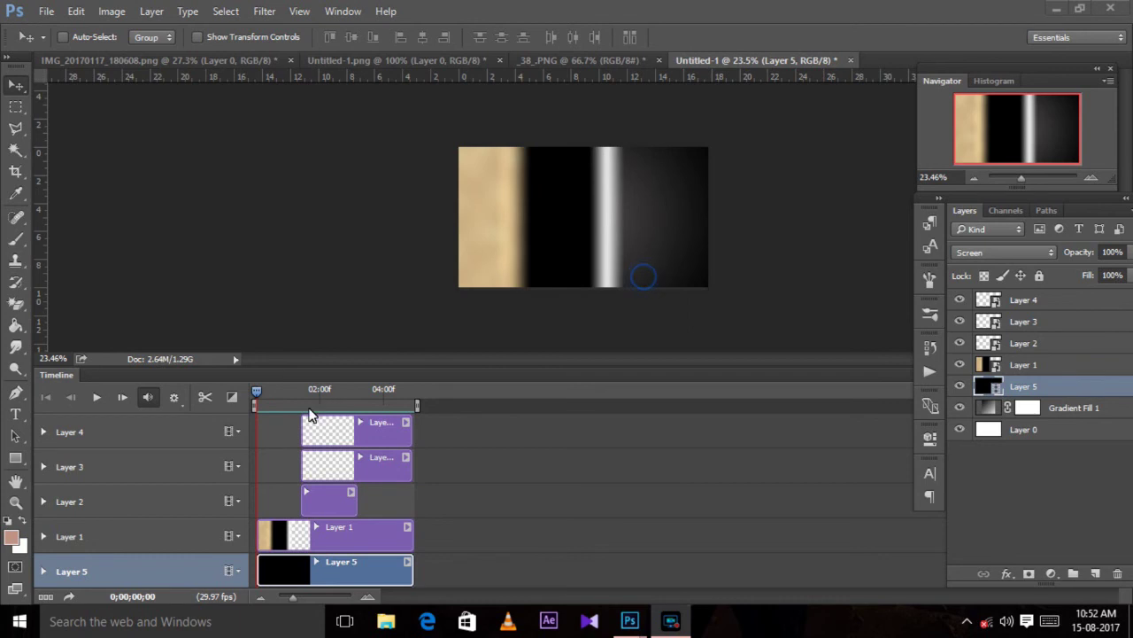
click(256, 391)
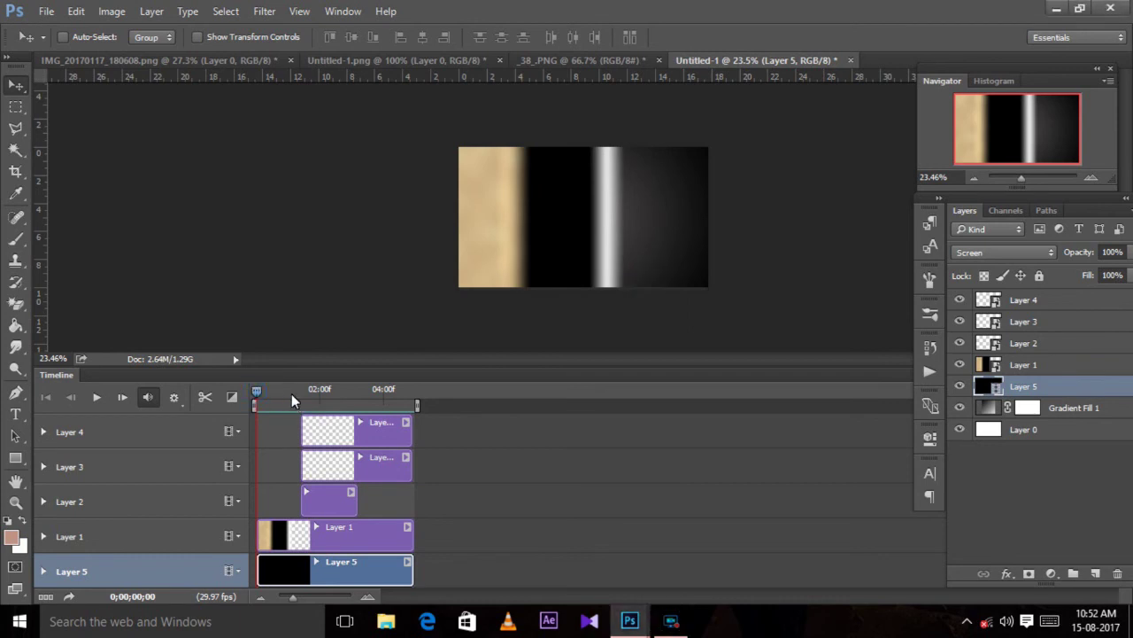
Scrub the playhead forward to about 0;00;04;22, showing the portrait above the BICKY DAS BK title
mouse_move(255, 389)
mouse_down()
mouse_move(363, 397)
mouse_move(147, 405)
mouse_up()
click(671, 622)
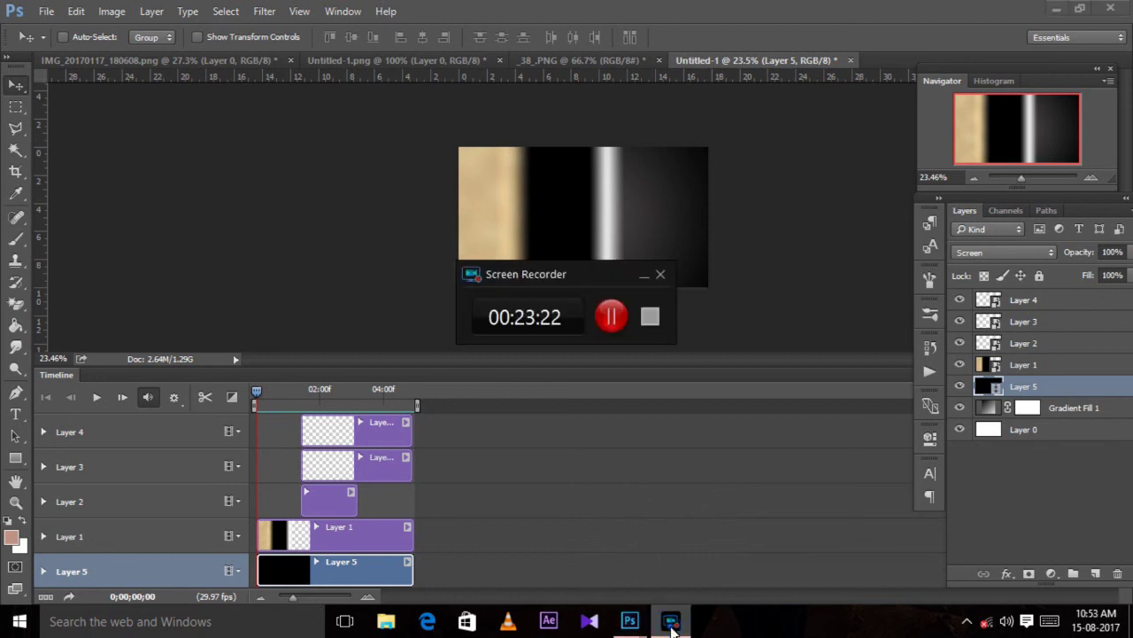
click(671, 624)
mouse_move(257, 390)
mouse_down()
mouse_move(371, 418)
mouse_move(283, 426)
mouse_up()
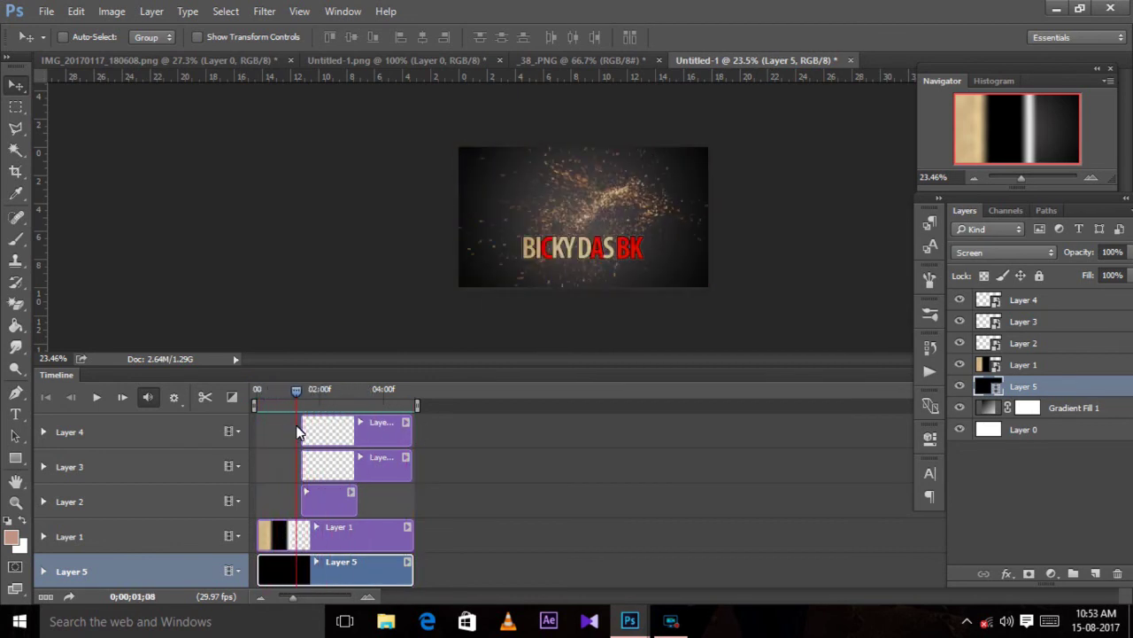
mouse_move(283, 431)
mouse_down()
mouse_move(438, 424)
mouse_move(216, 416)
mouse_move(410, 442)
mouse_up()
click(410, 461)
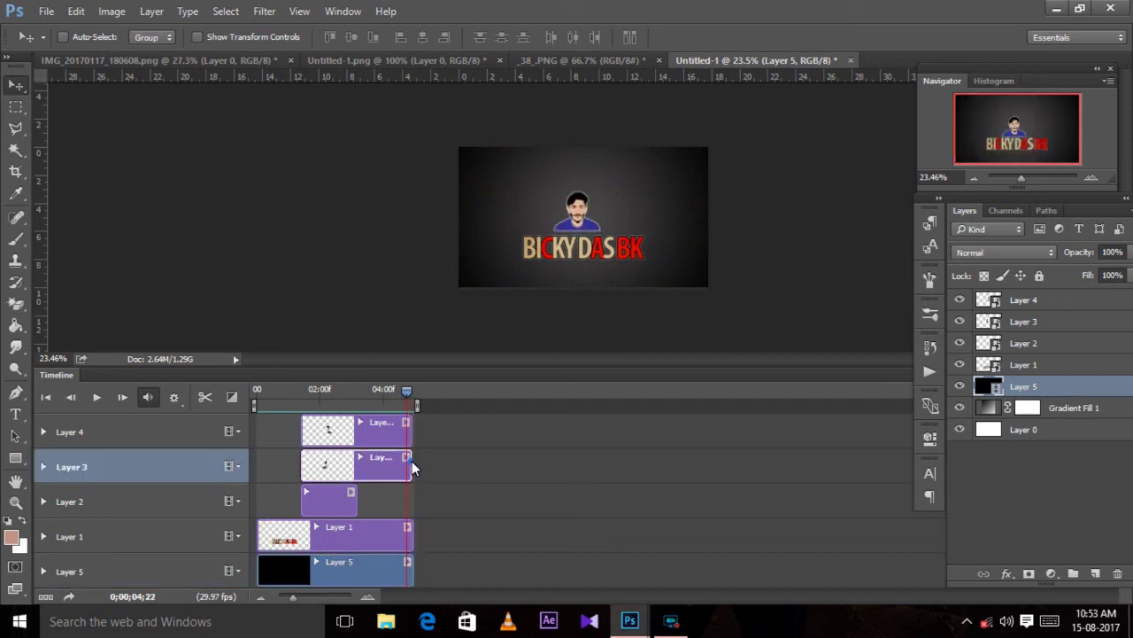
Select Layer 4, scrub through the final seconds, and rewind the playhead to 0;00;00;00
click(410, 436)
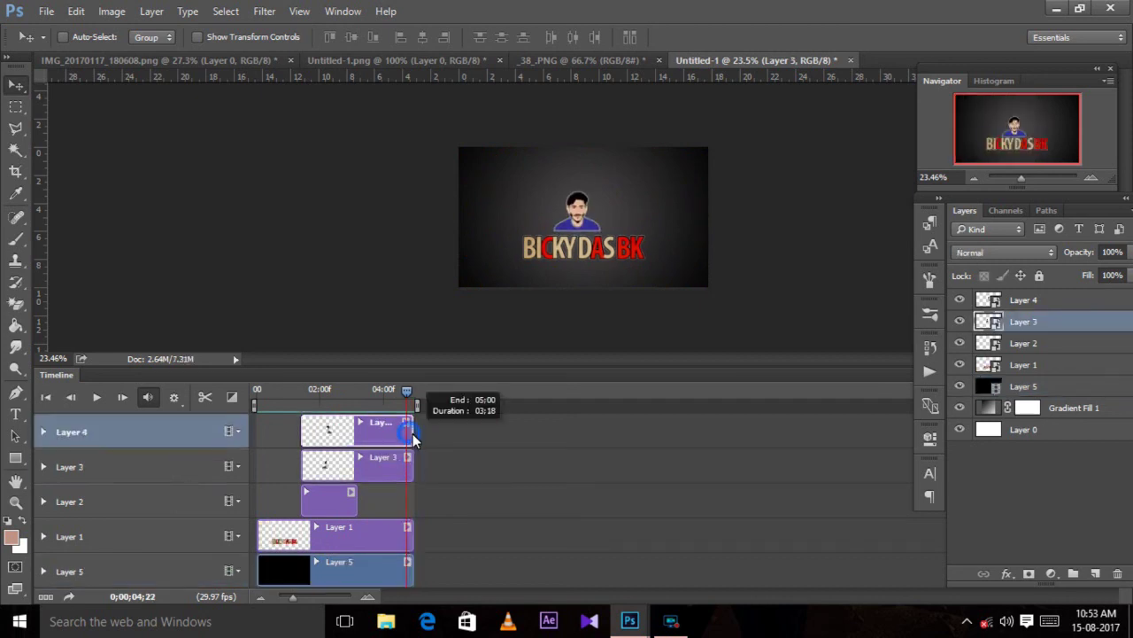
drag(407, 395, 394, 427)
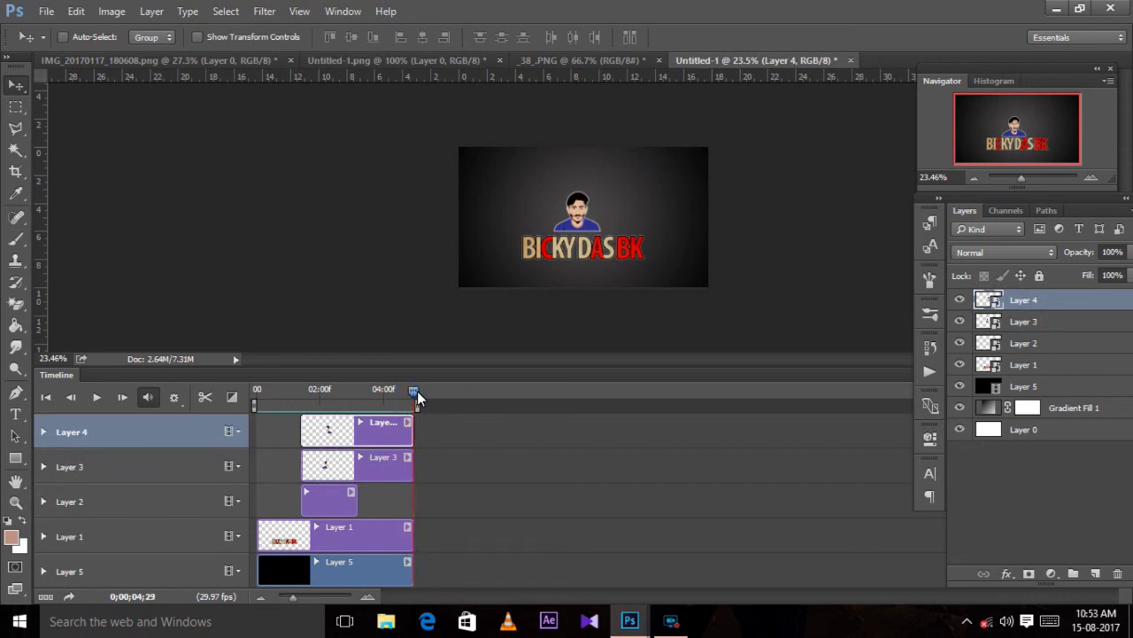
drag(394, 427, 220, 416)
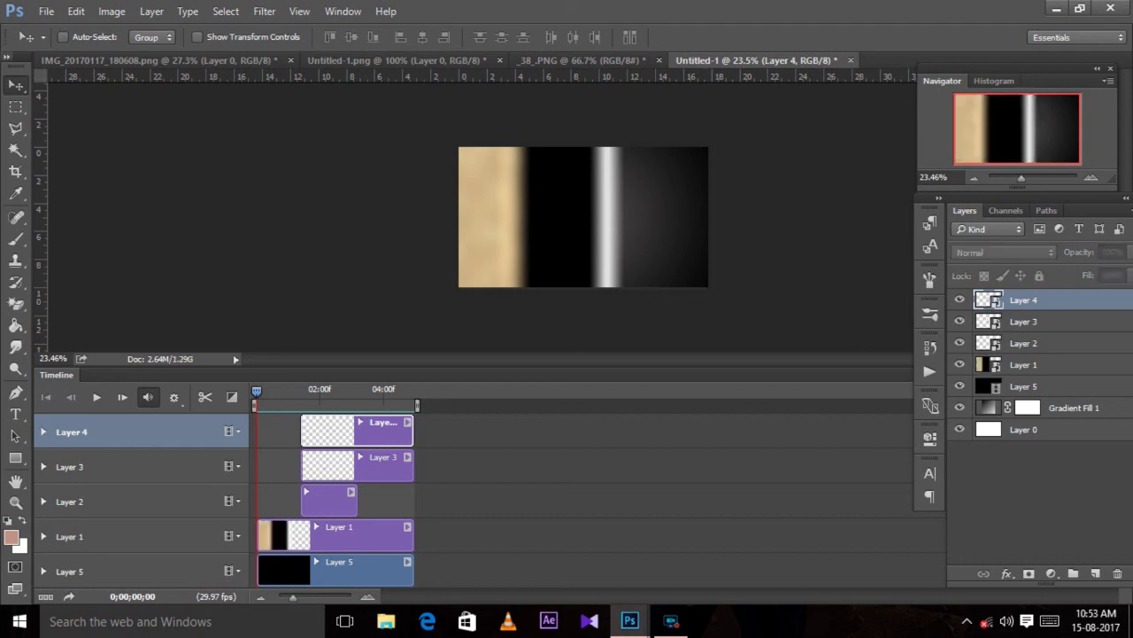
Export the animation with Save for Web (Legacy) as a 1280×720 GIF named Untitled-1 on the Desktop
click(45, 10)
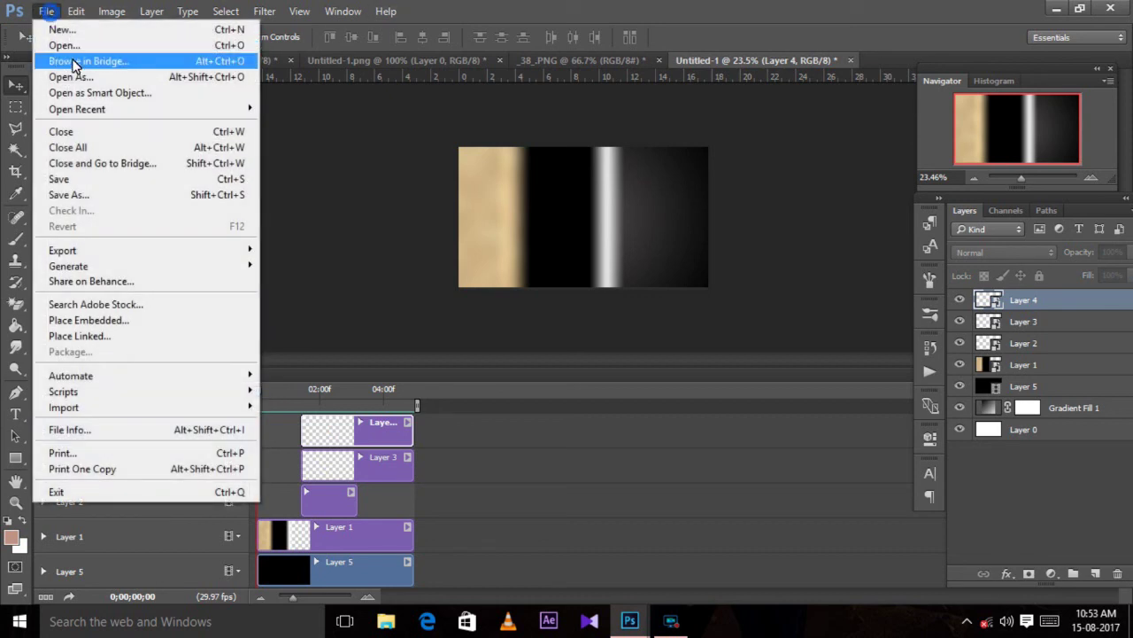
mouse_move(63, 251)
click(343, 312)
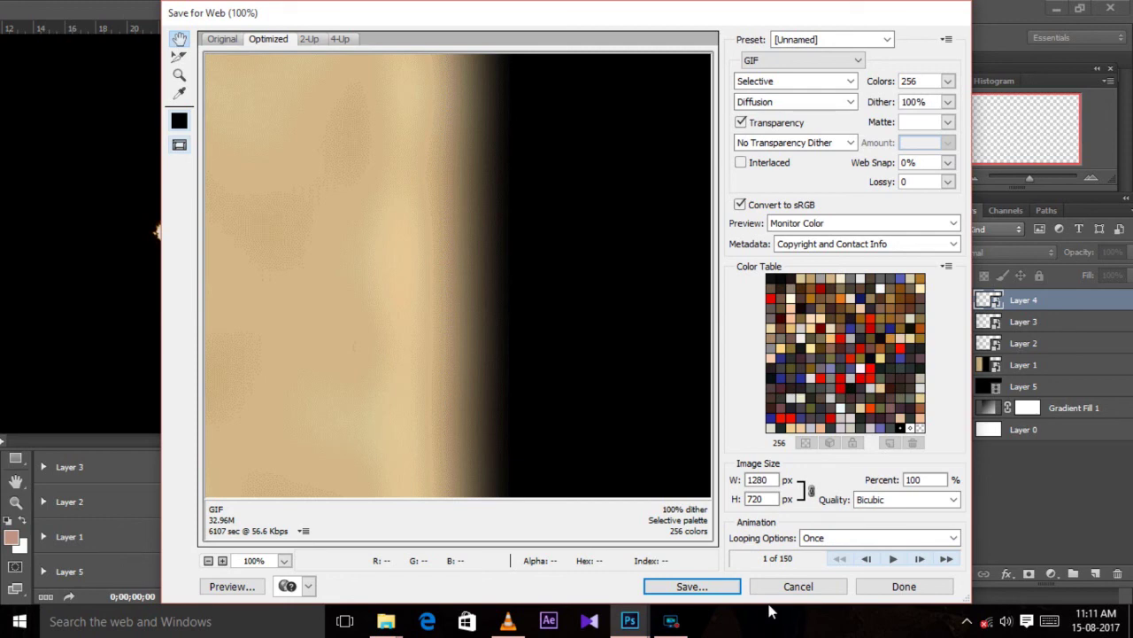
click(696, 586)
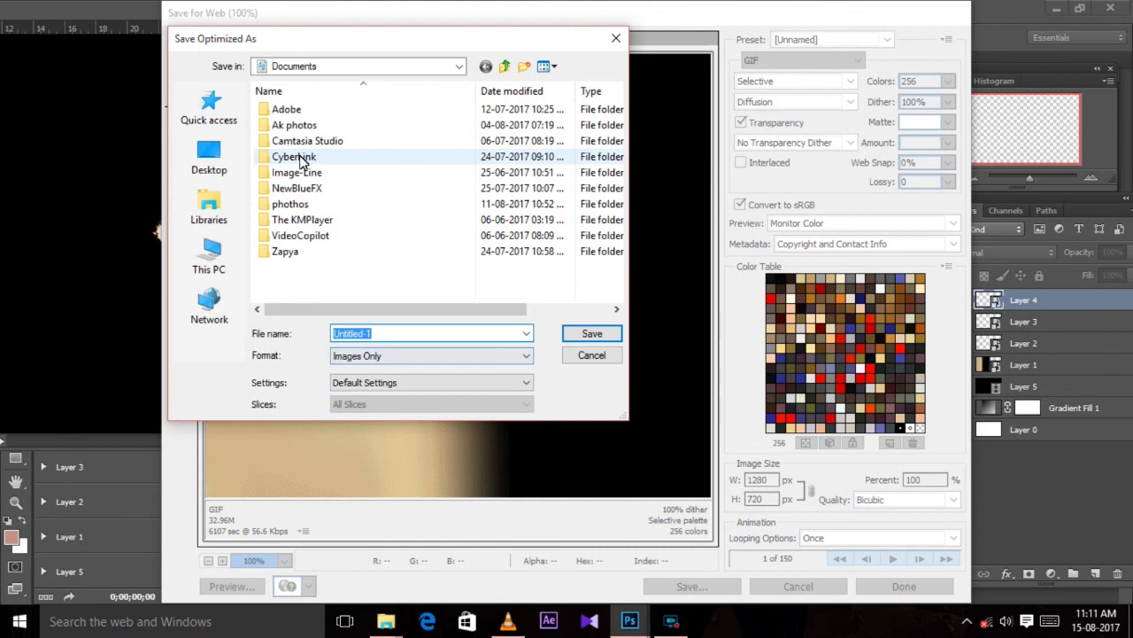
click(215, 168)
click(431, 356)
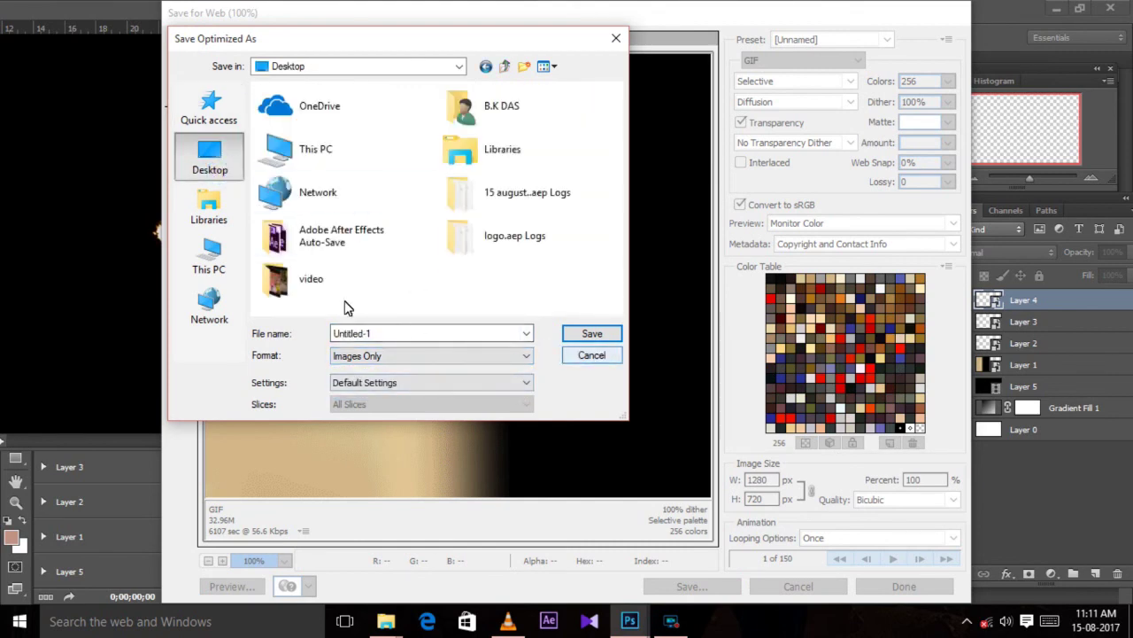
click(602, 336)
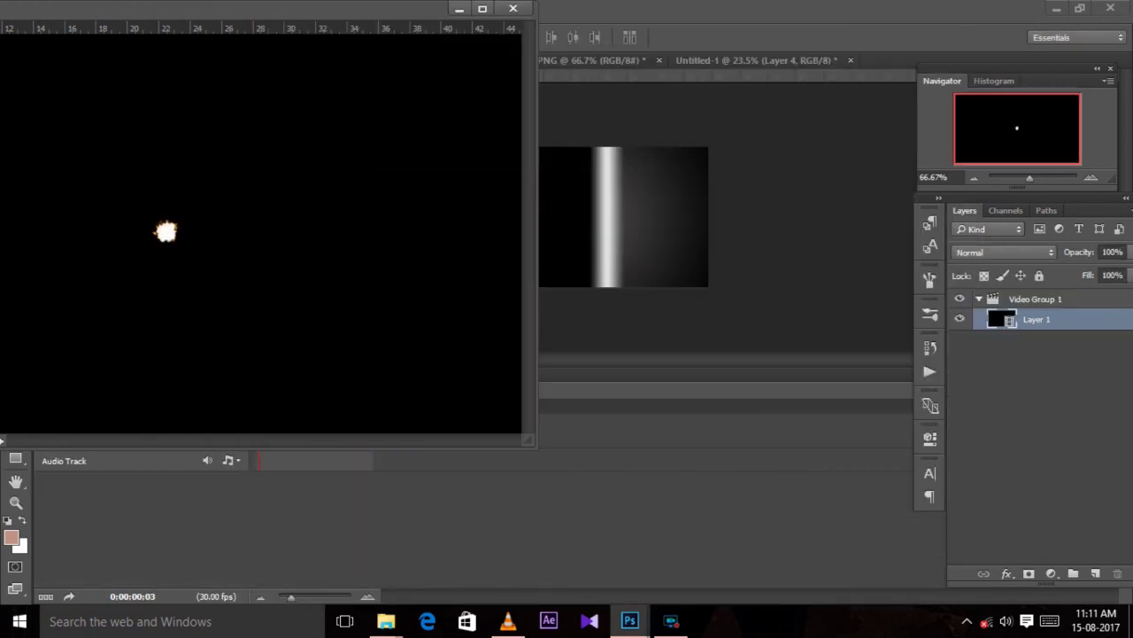
Minimize the floating '1' window and close the _38_.PNG lens flare image without saving
click(460, 8)
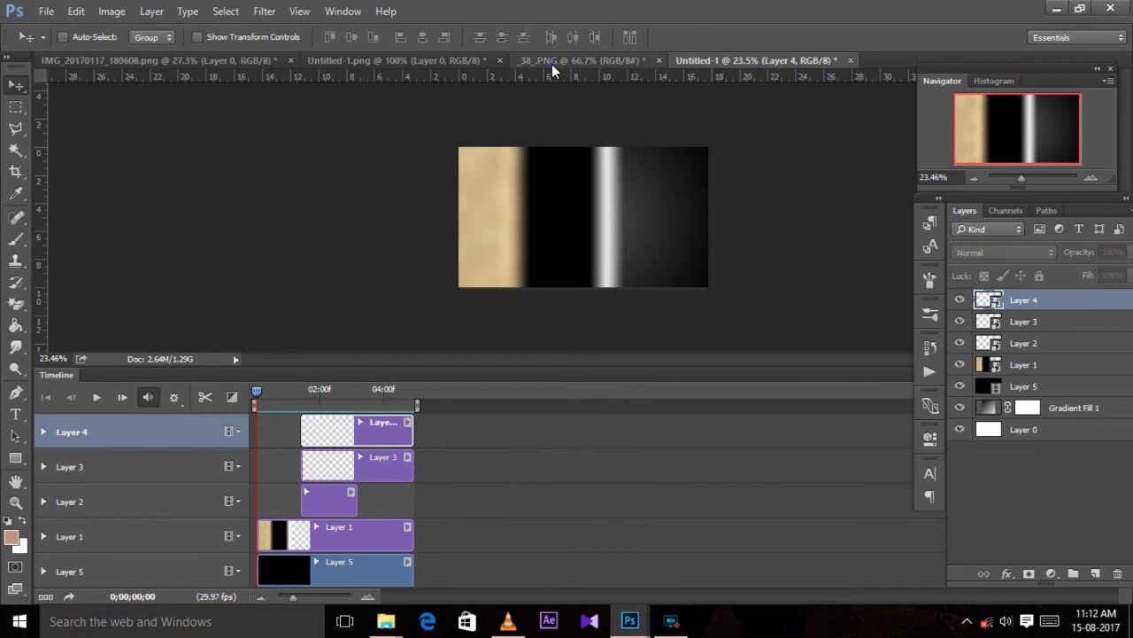
click(552, 62)
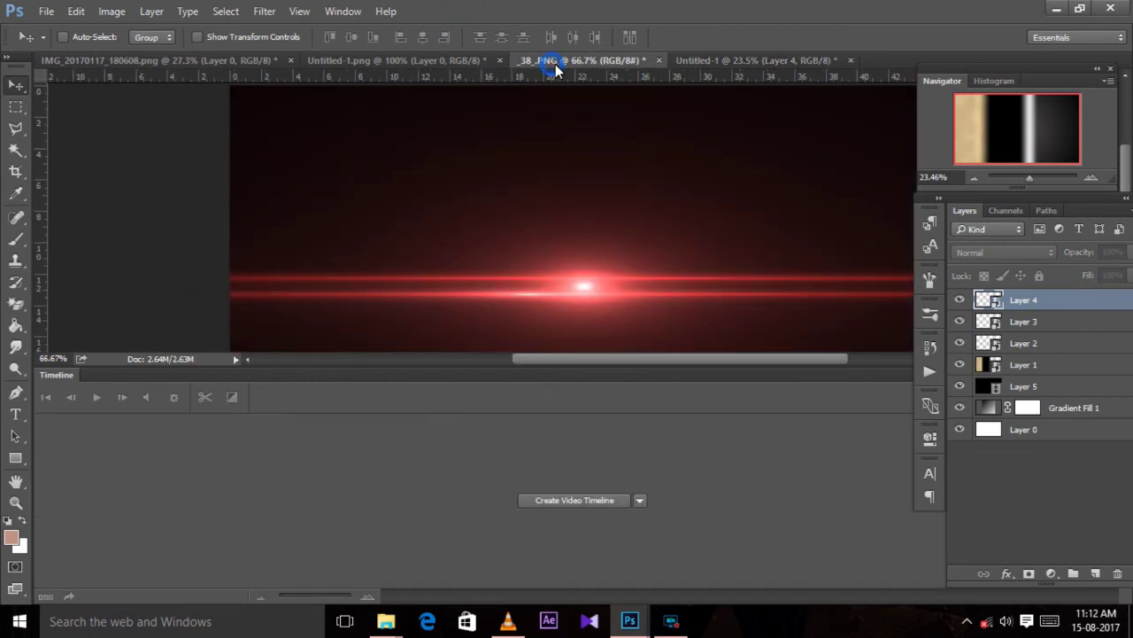
click(659, 60)
click(582, 248)
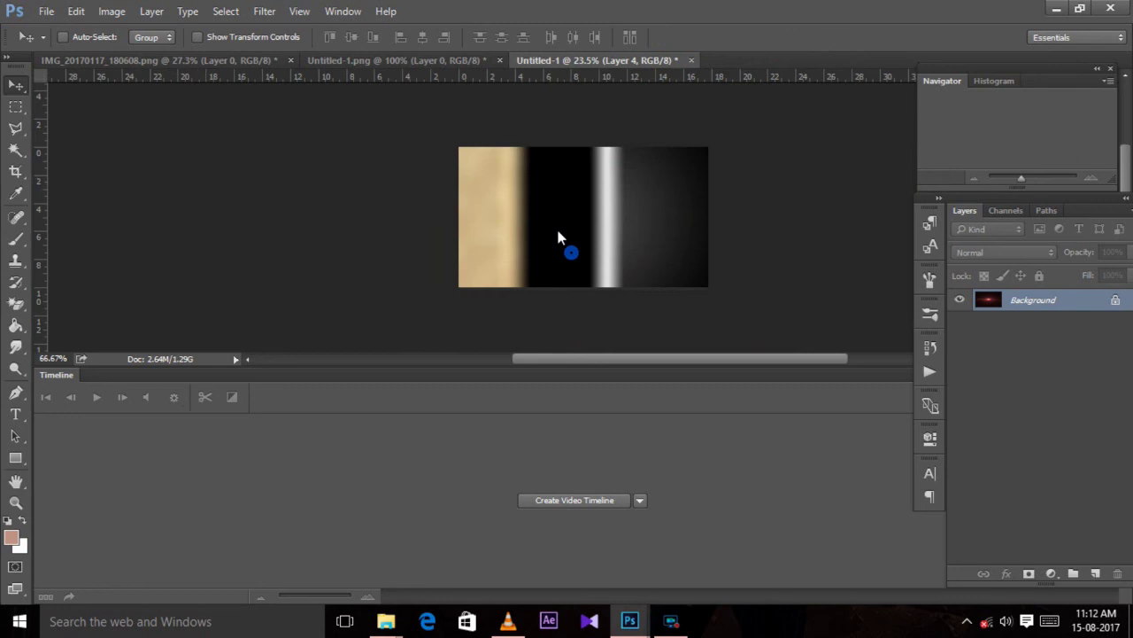
Close Untitled-1.png and IMG_20170117_180608.png without saving, then minimize Photoshop
click(427, 60)
click(498, 60)
click(589, 248)
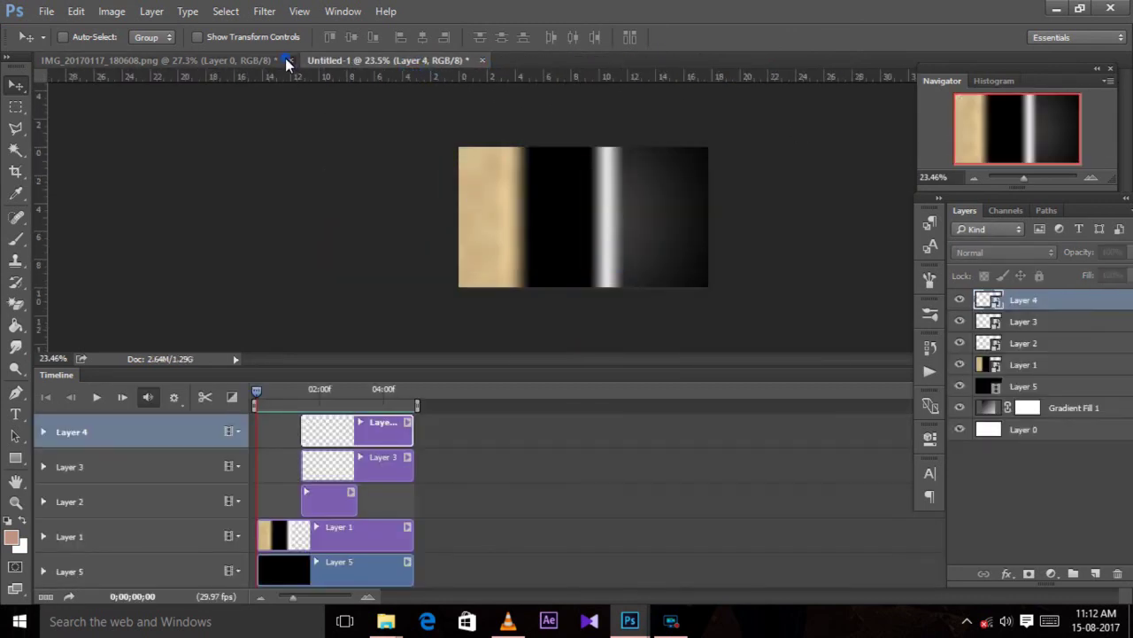
click(286, 60)
click(586, 247)
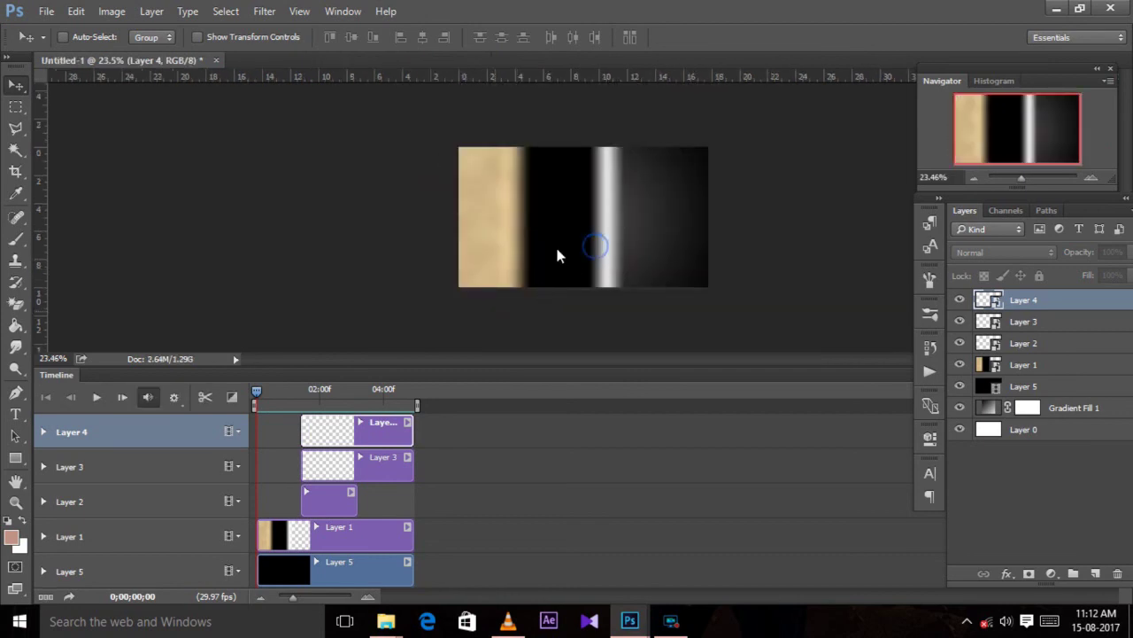
click(1056, 9)
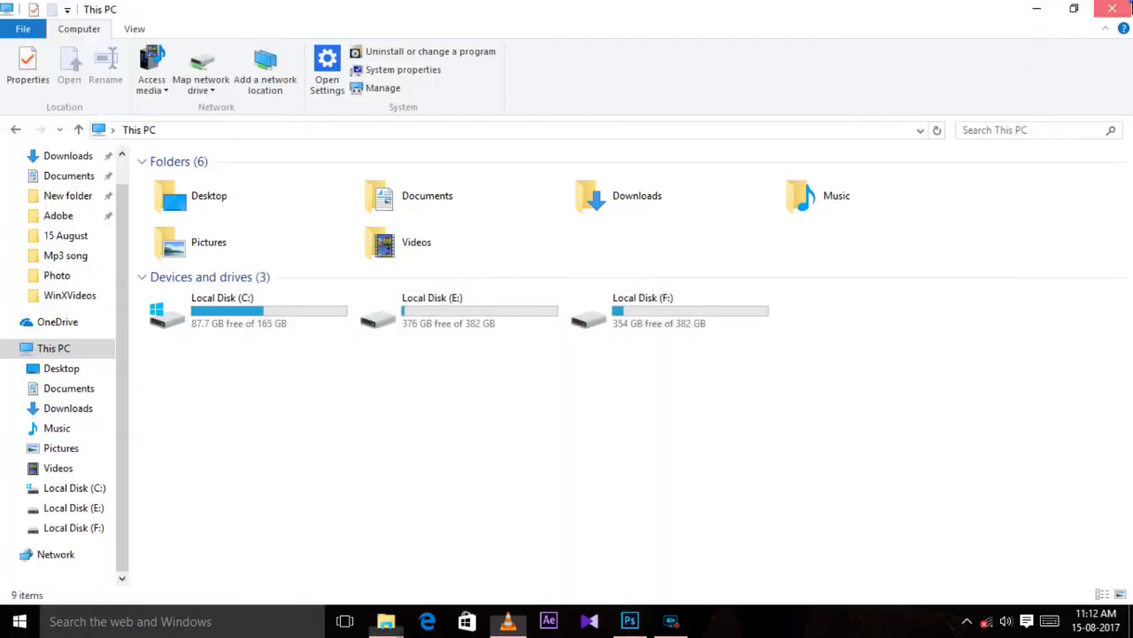
Close the This PC File Explorer window and the VLC player
click(1112, 9)
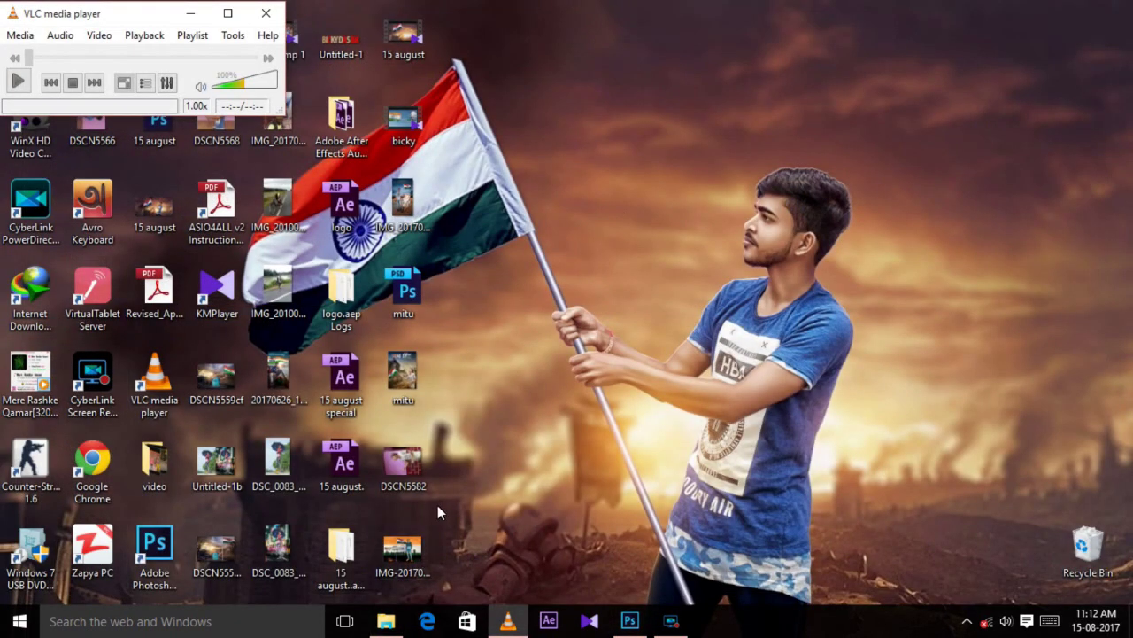
mouse_move(133, 16)
mouse_down()
mouse_move(929, 223)
mouse_move(788, 223)
mouse_up()
key(alt+F4)
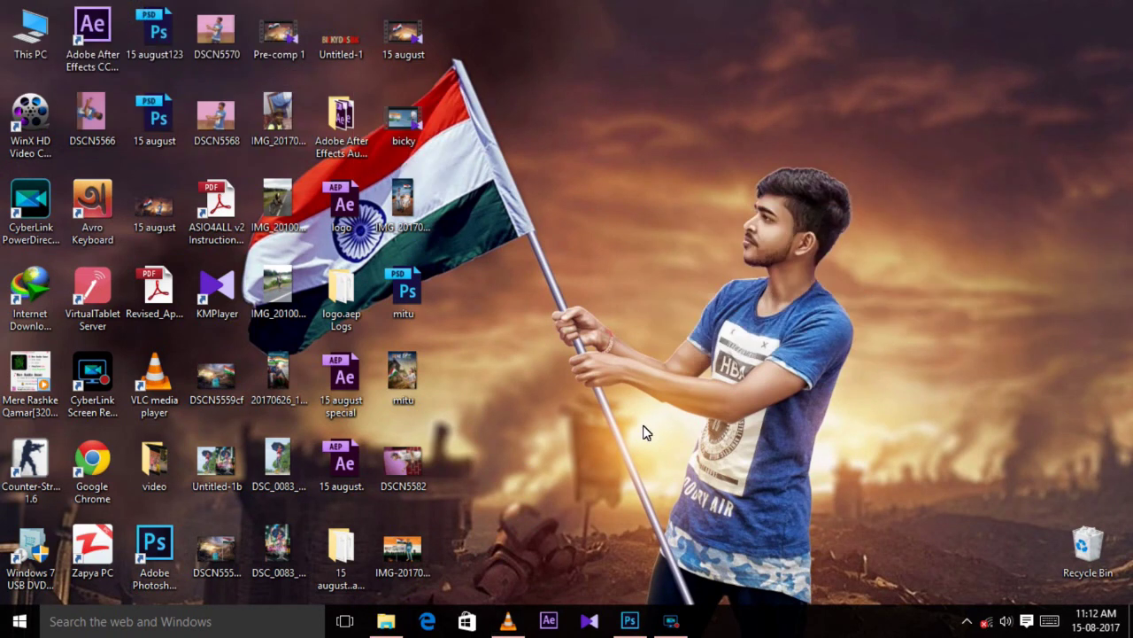